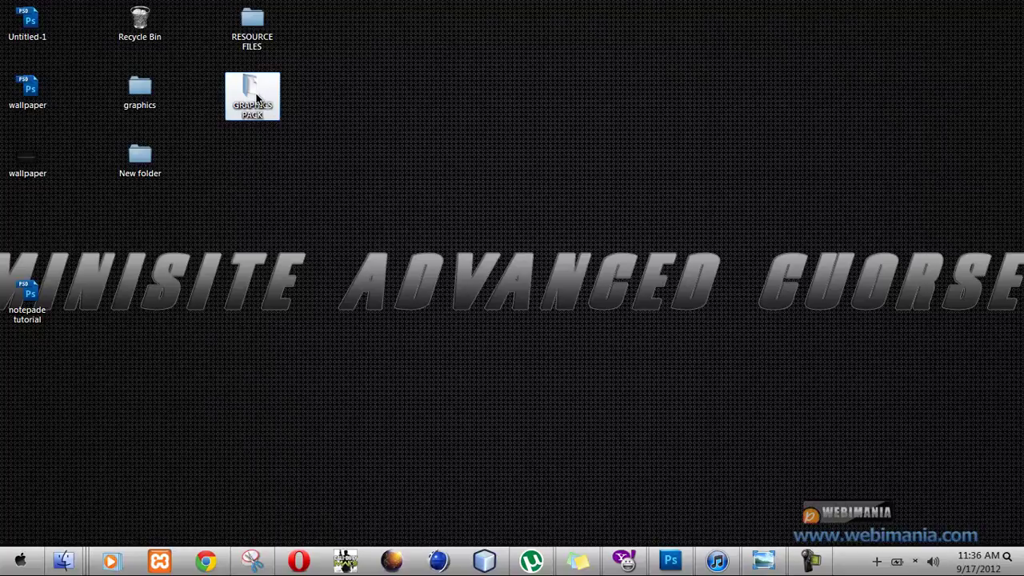
- Look through the module folders inside the GRAPHICS PACK folder on the desktop and close it
double_click(256, 98)
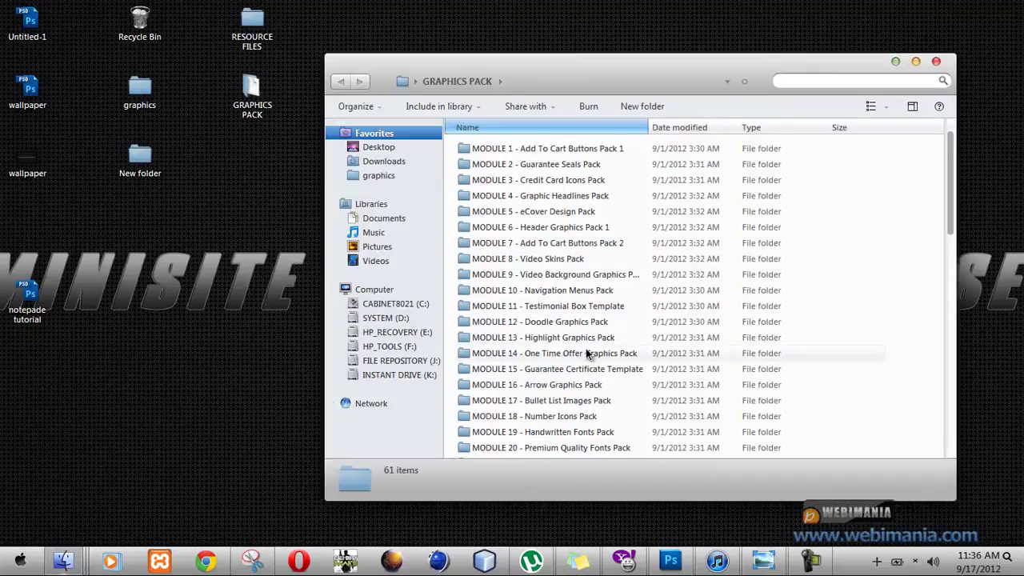
scroll(584, 352, "down", 3)
left_click(936, 61)
- Open the Photoshop file styling the background 4 from the RESOURCE FILES folder on the desktop
double_click(252, 28)
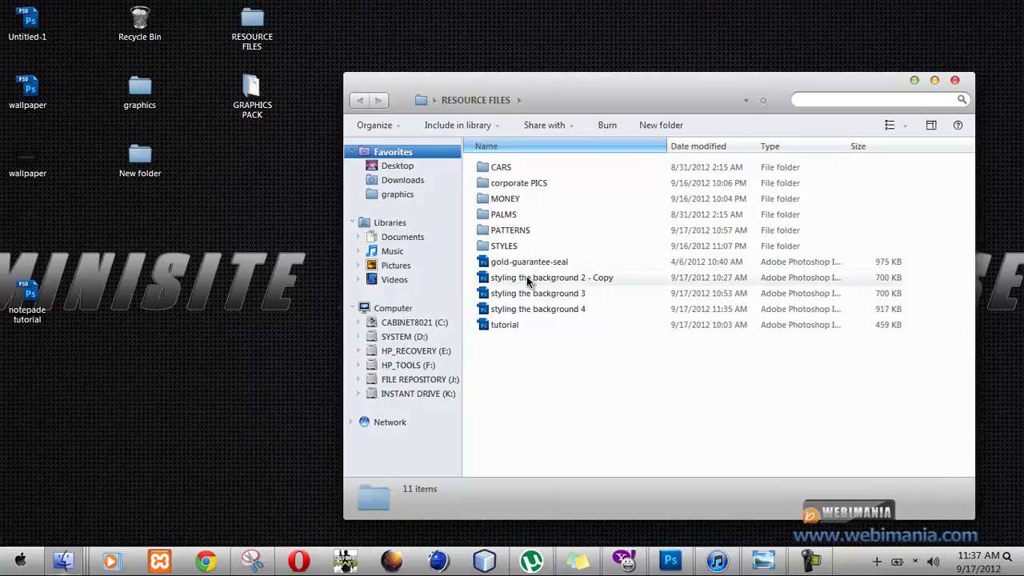
left_click(538, 311)
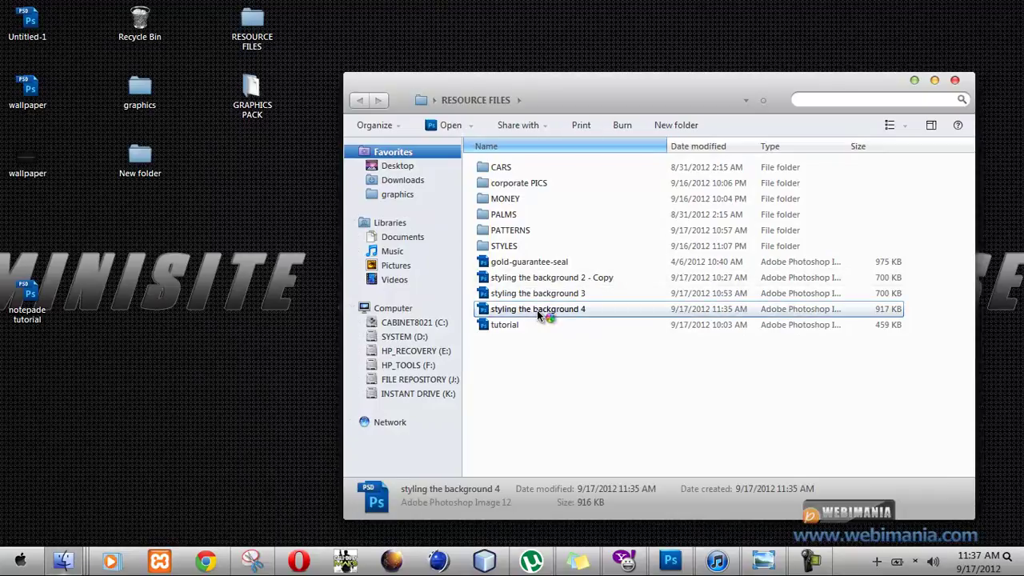
double_click(537, 314)
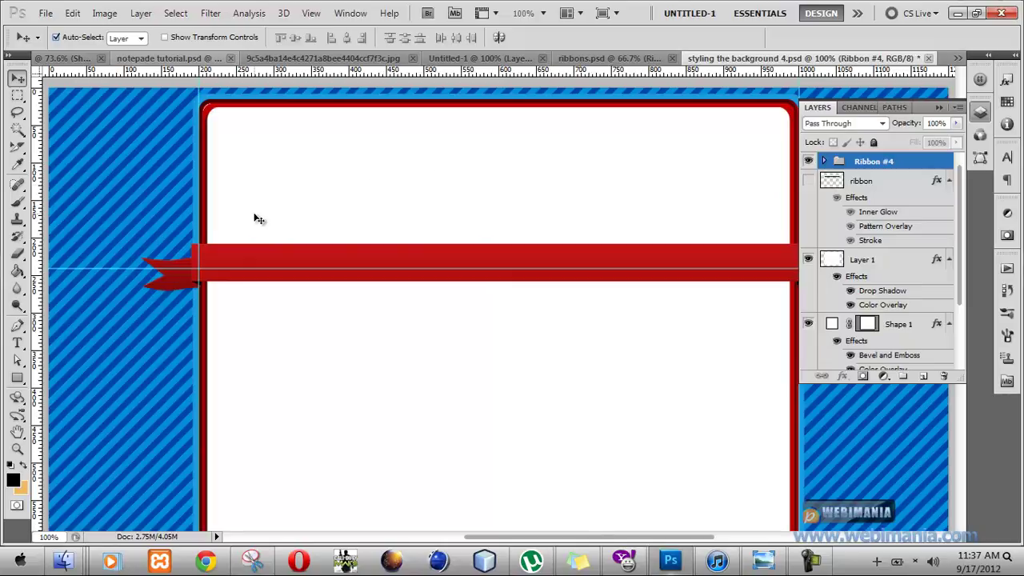
- Examine the white content panel on Layer 1 and its red border along the full page
left_click(284, 167)
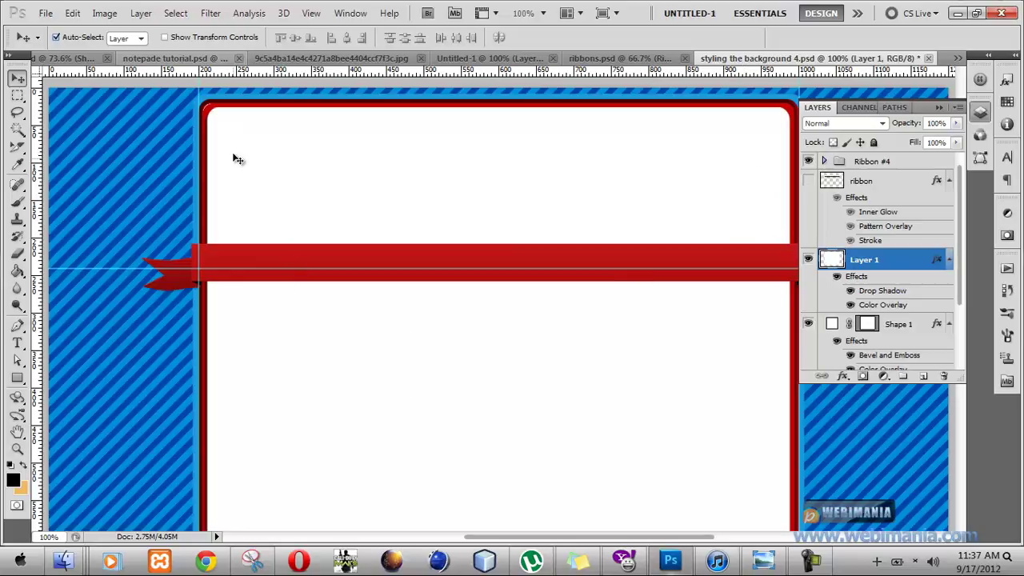
scroll(508, 273, "down", 5)
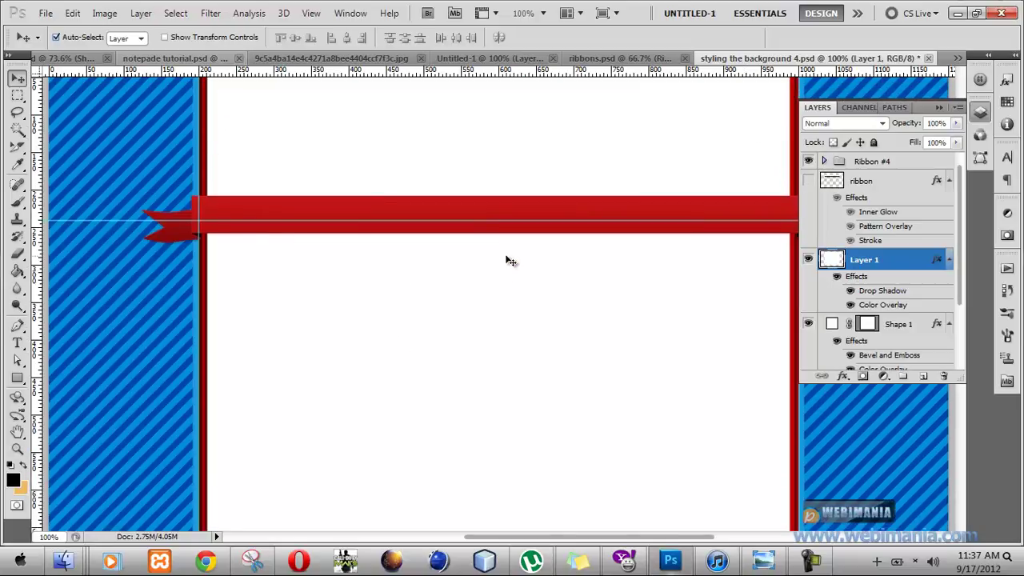
scroll(506, 256, "up", 1)
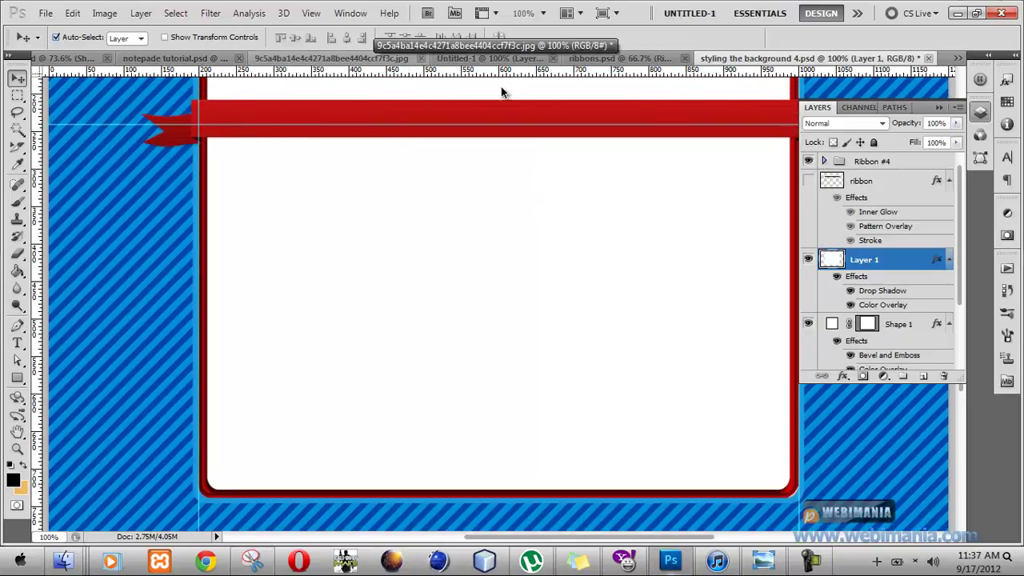
scroll(547, 206, "up", 5)
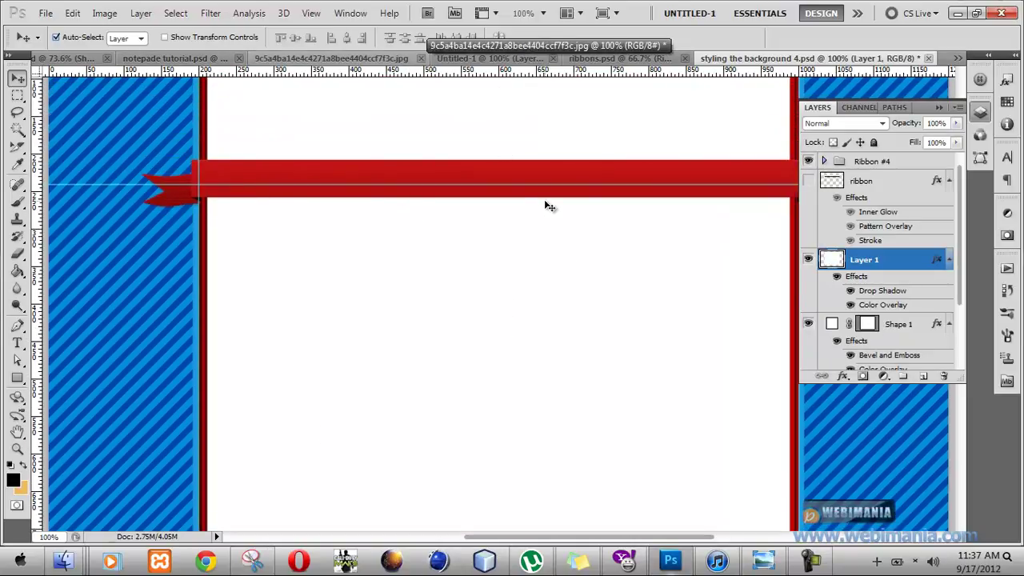
scroll(490, 197, "up", 1)
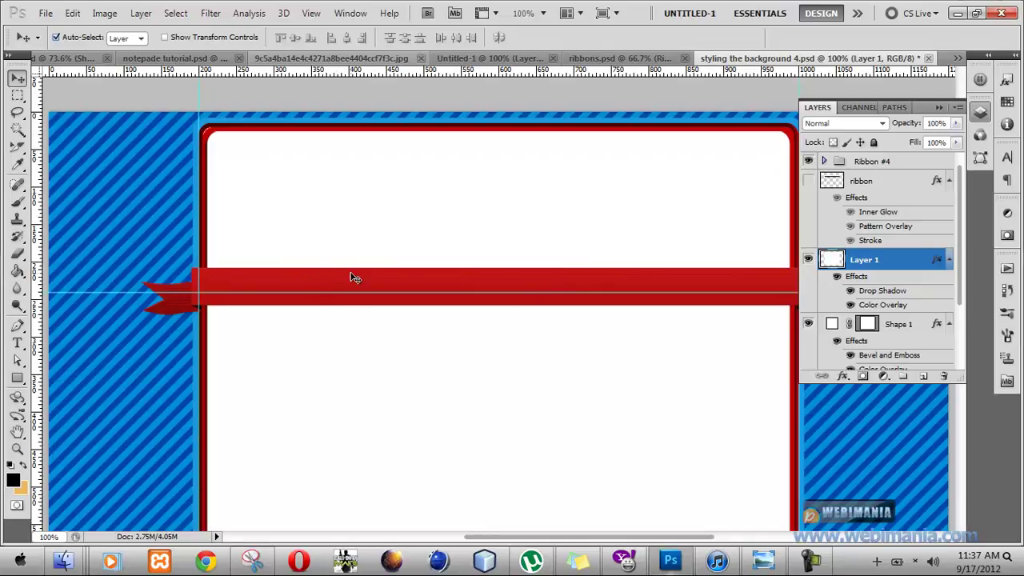
- Inspect the layers inside the Ribbon #4 group by toggling the visibility of the main ribbon and both folds, then collapse the group
left_click(242, 284)
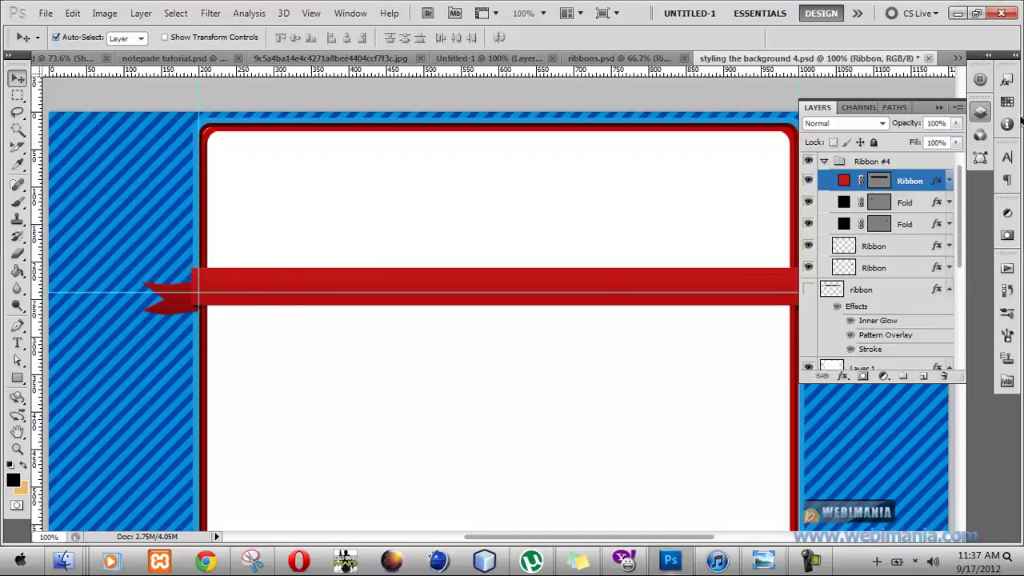
left_click(866, 165)
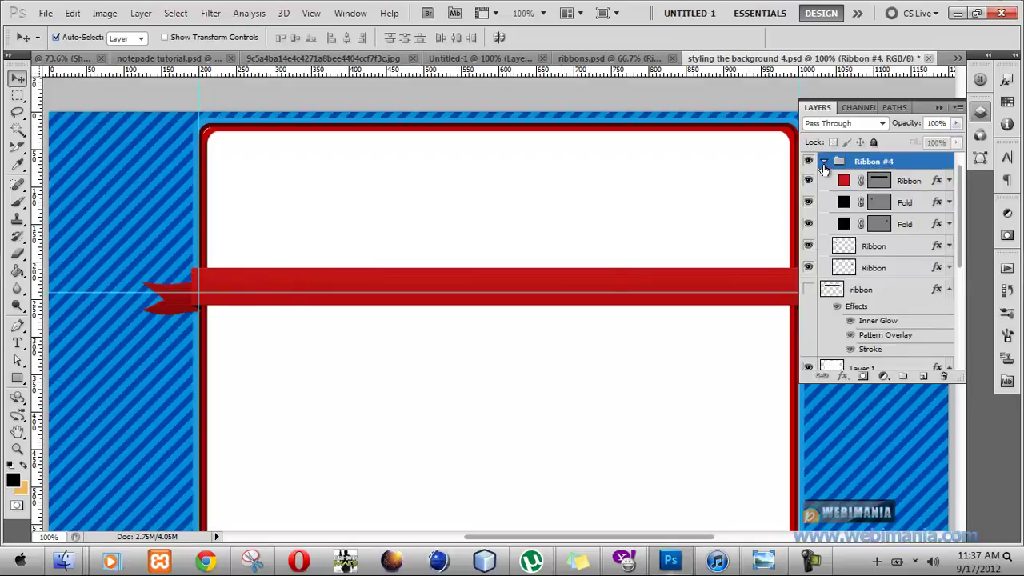
left_click(824, 163)
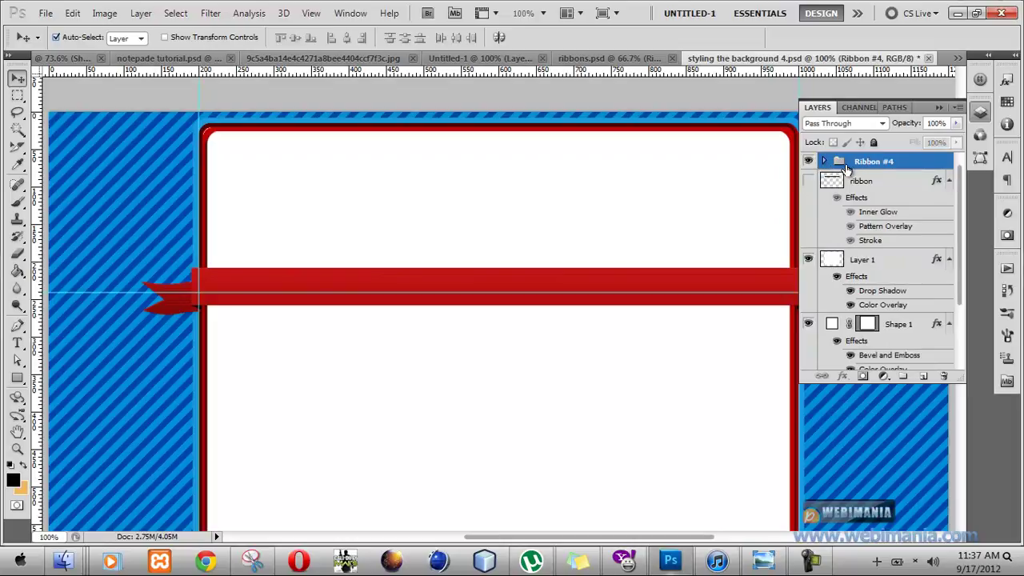
left_click(824, 162)
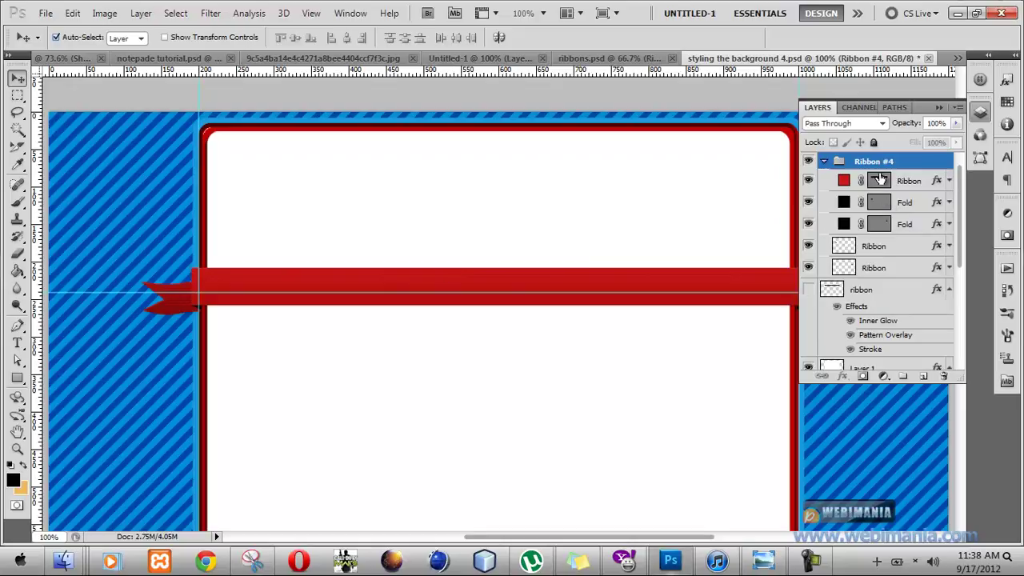
left_click(808, 180)
left_click(808, 181)
left_click(808, 202)
left_click(809, 224)
left_click(809, 203)
left_click(809, 224)
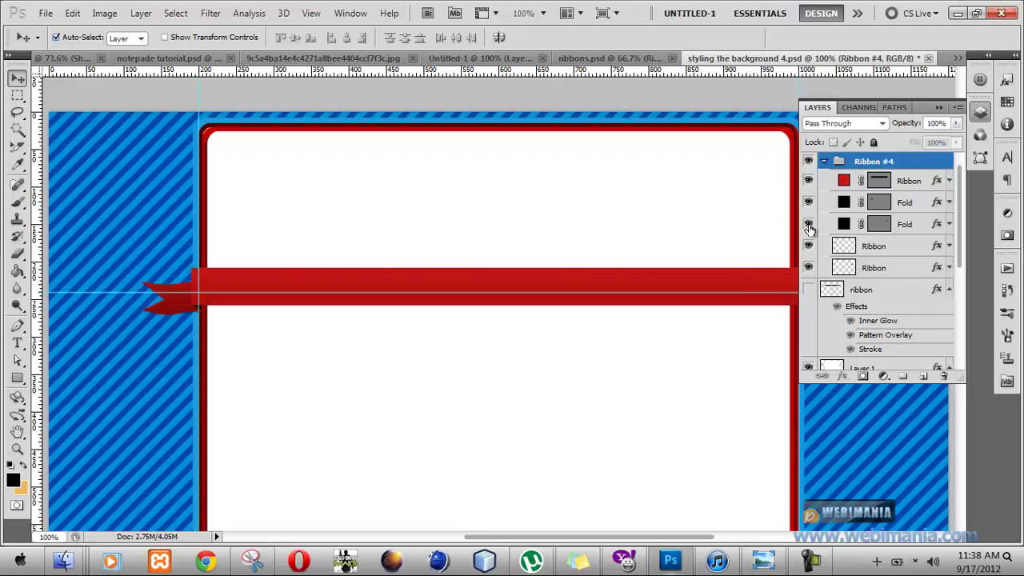
left_click(824, 160)
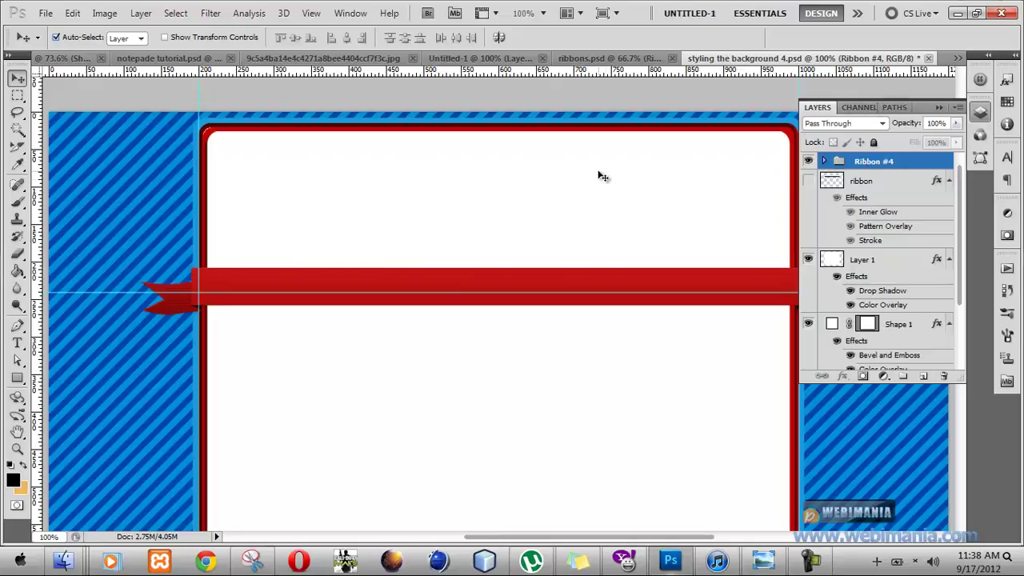
- Convert the Ribbon #4 group to a Smart Object and check it by toggling its visibility, leaving it shown
right_click(884, 162)
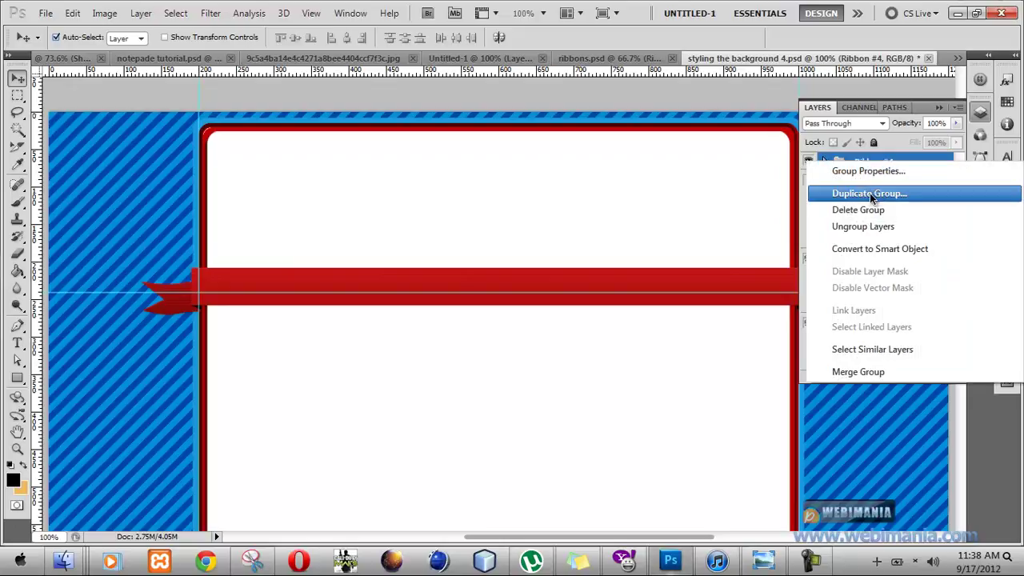
left_click(871, 249)
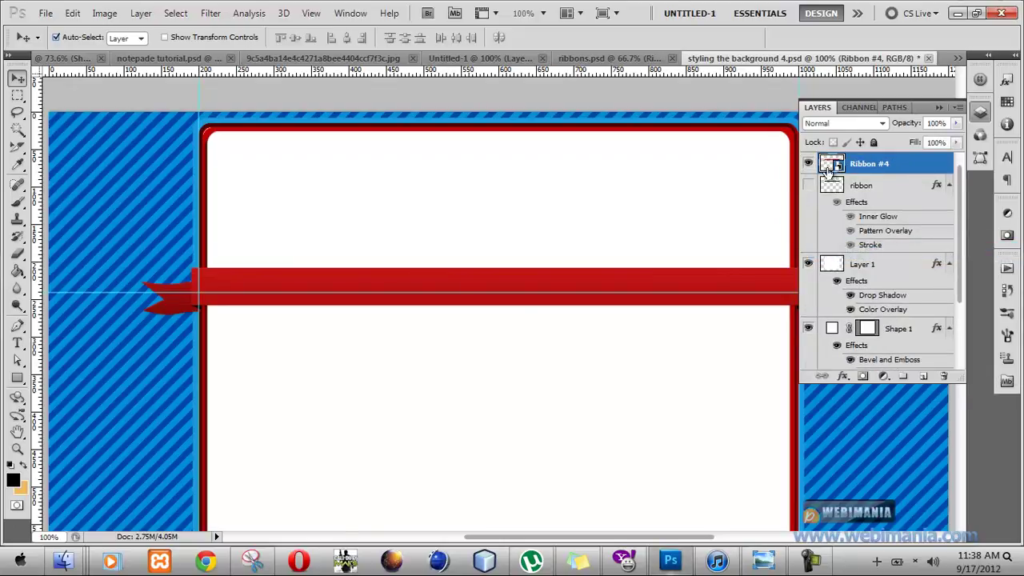
left_click(809, 165)
left_click(808, 168)
left_click(807, 168)
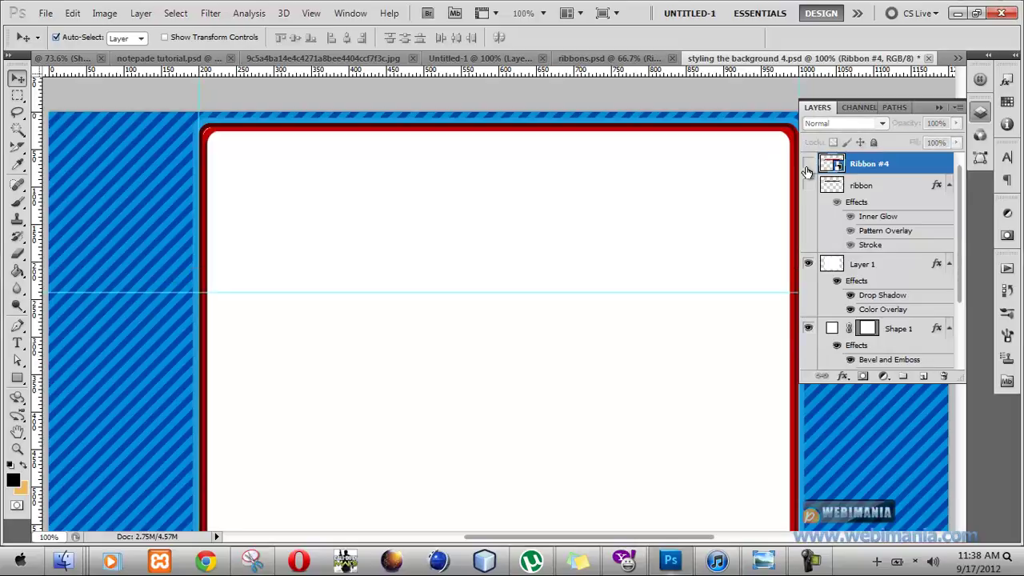
left_click(808, 168)
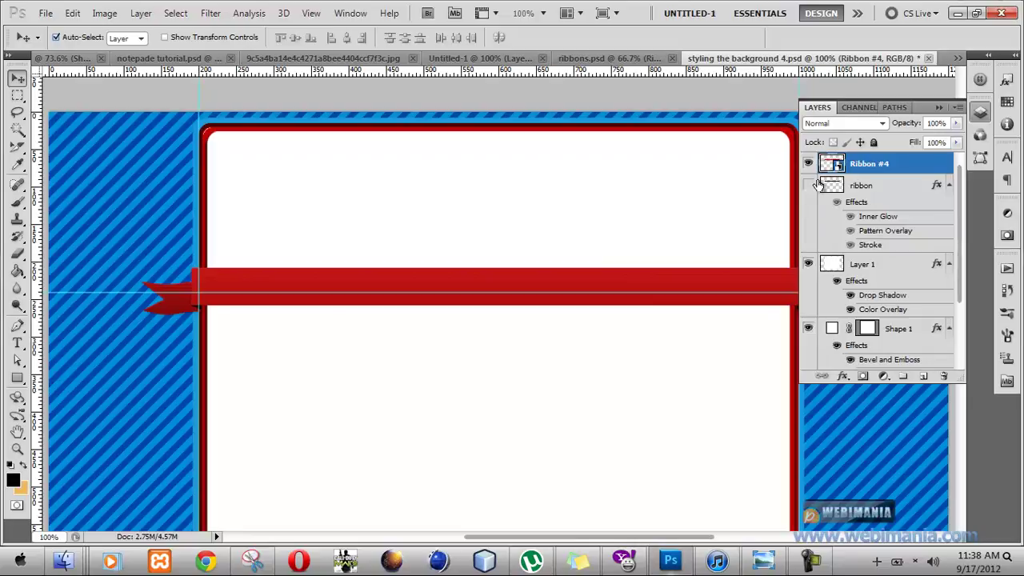
- Turn off the Drop Shadow effect in the layer style of Layer 1, the white content panel
scroll(640, 320, "down", 1)
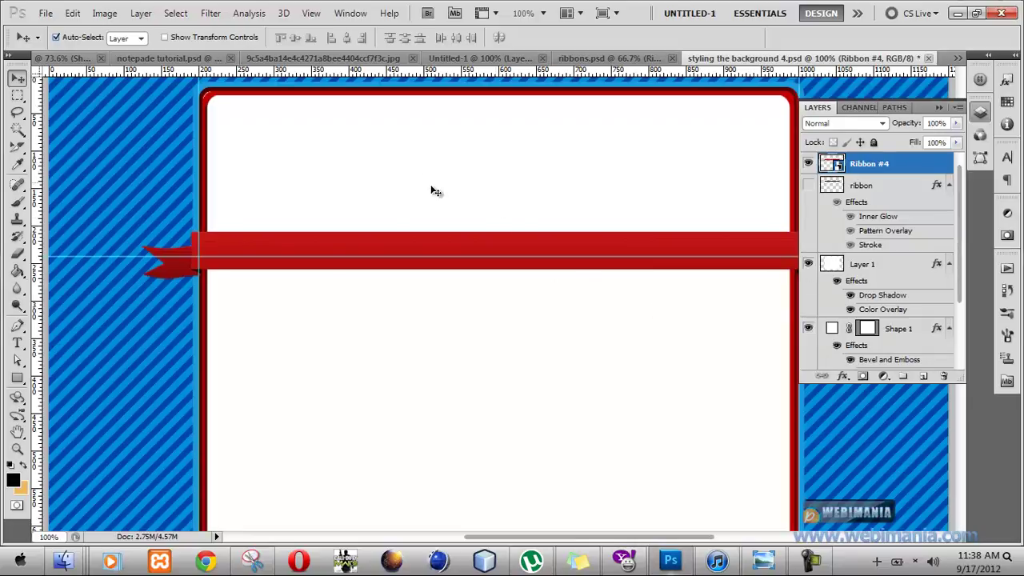
left_click(244, 146)
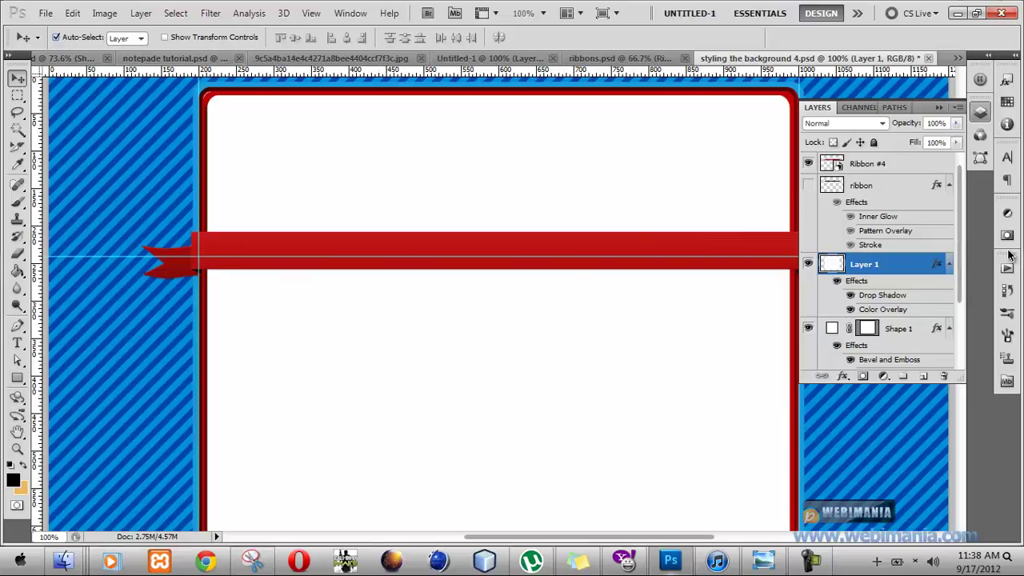
double_click(938, 267)
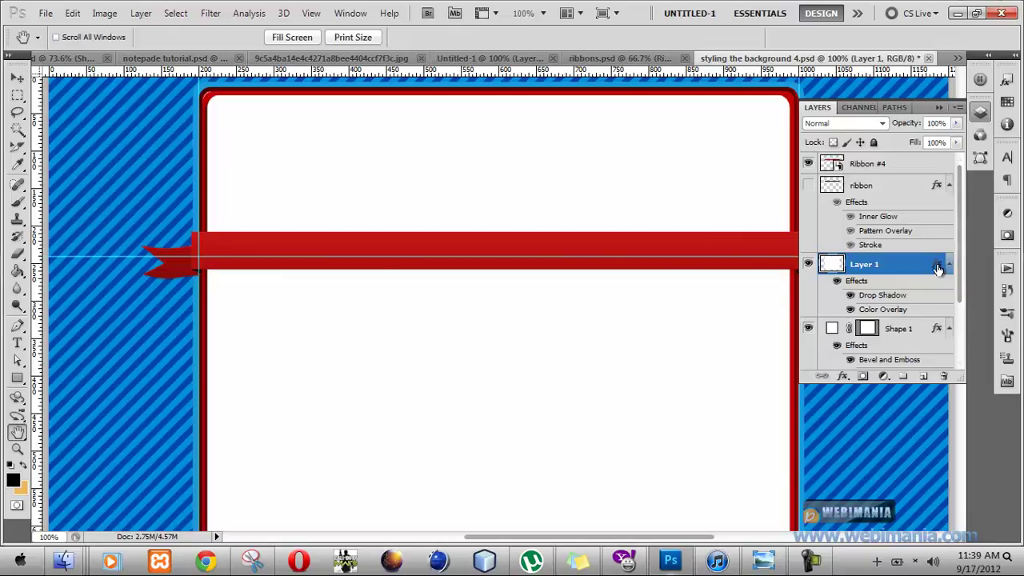
left_click_drag(689, 297, 639, 140)
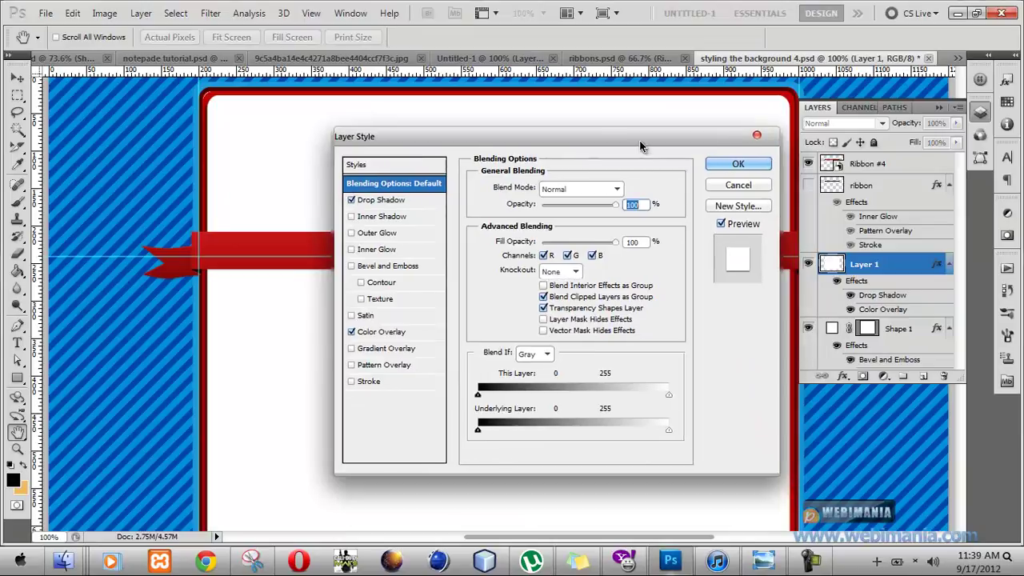
left_click(351, 200)
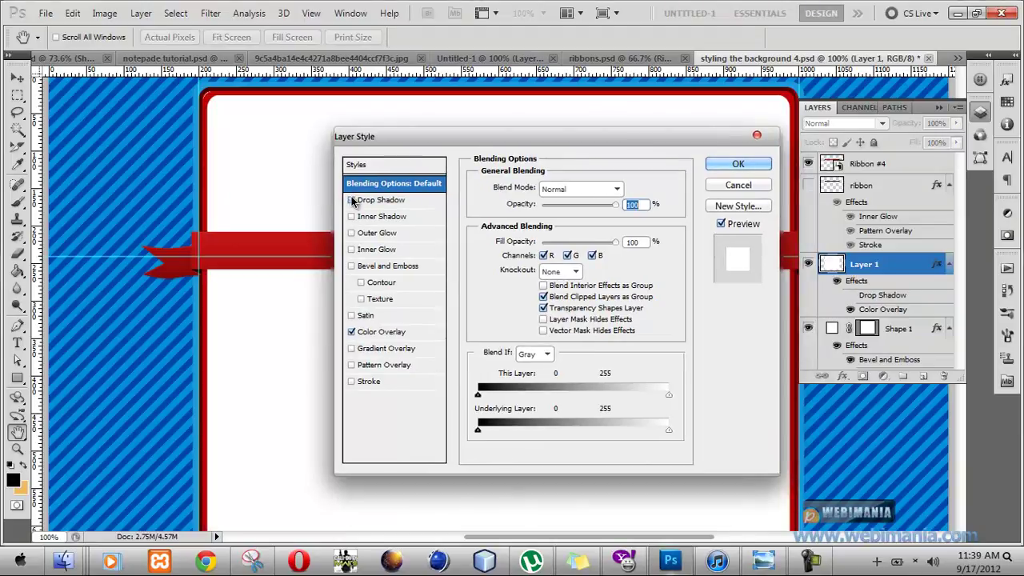
- Add an Outer Glow to Layer 1 with the Multiply blend mode and a black glow colour
left_click(377, 231)
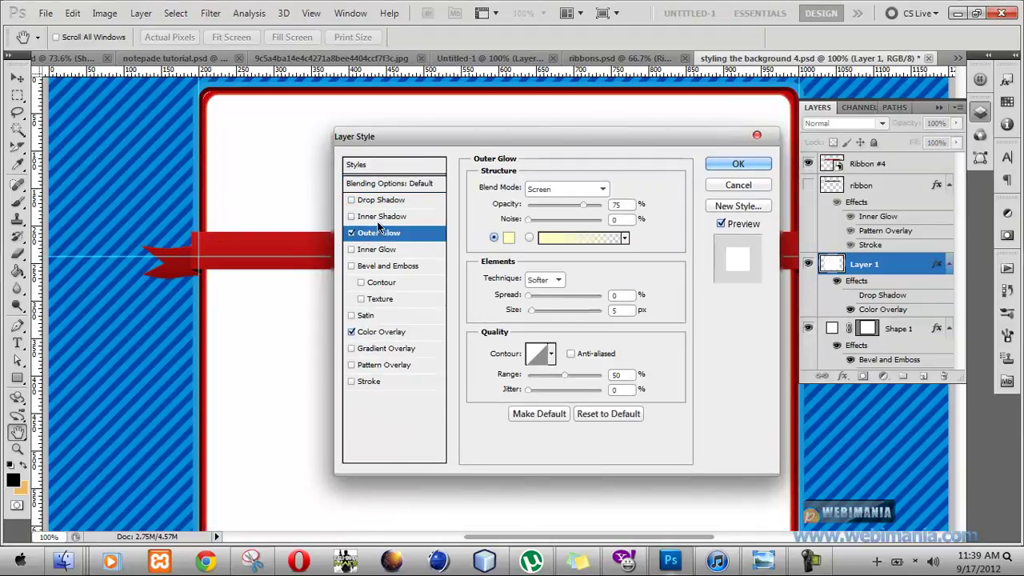
left_click(554, 191)
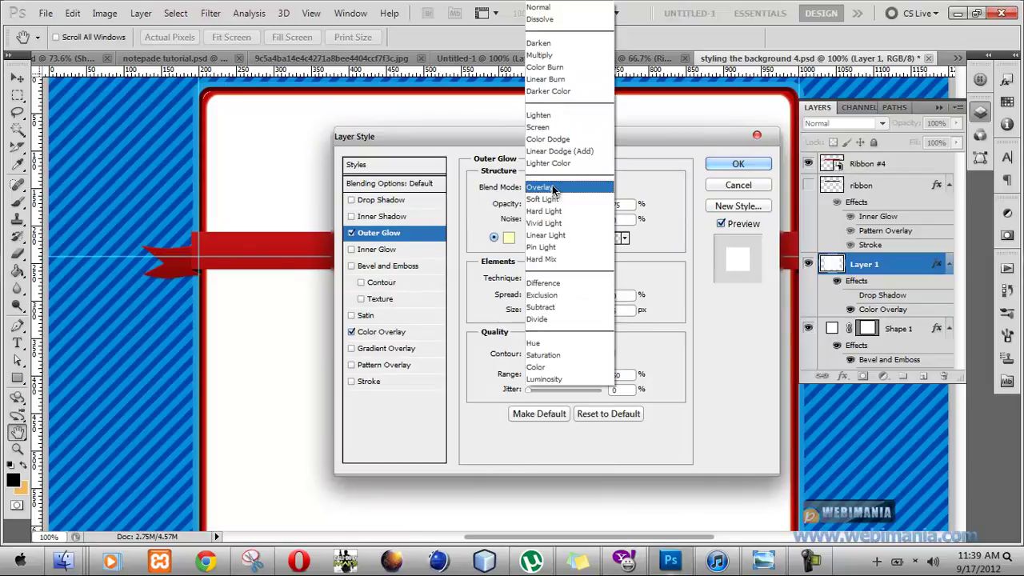
left_click(542, 61)
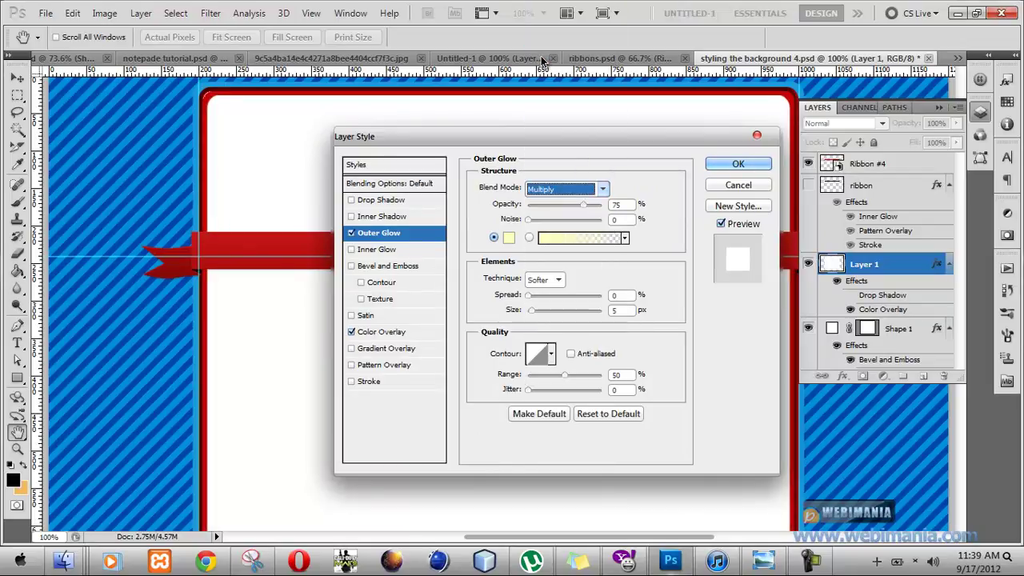
key("Tab")
left_click(509, 238)
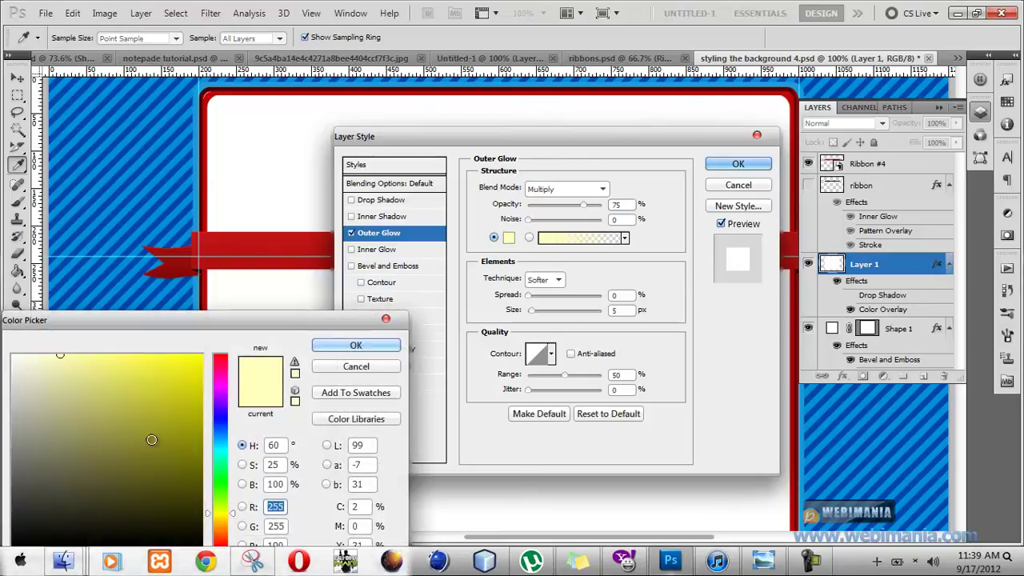
left_click(196, 547)
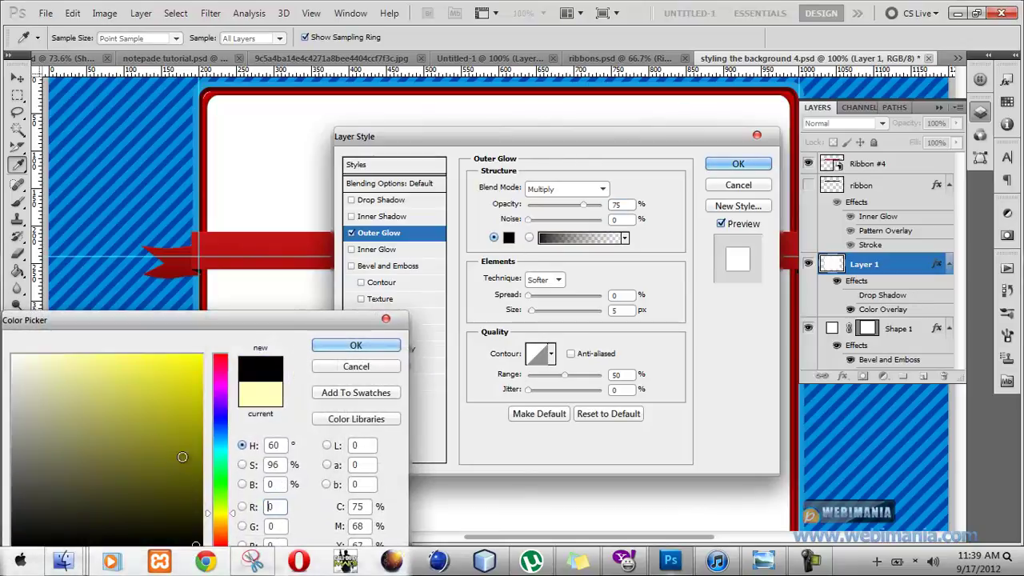
left_click(352, 344)
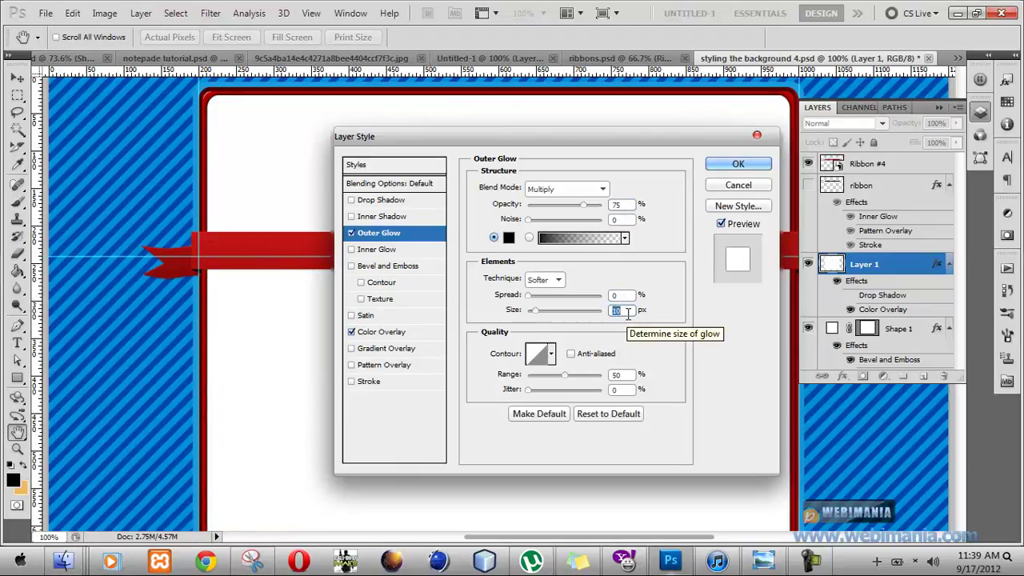
- Set the Outer Glow's size to 6 px and spread to 3%, apply the layer style and check the panel's edges
key("Up")
key("Up")
key("Up")
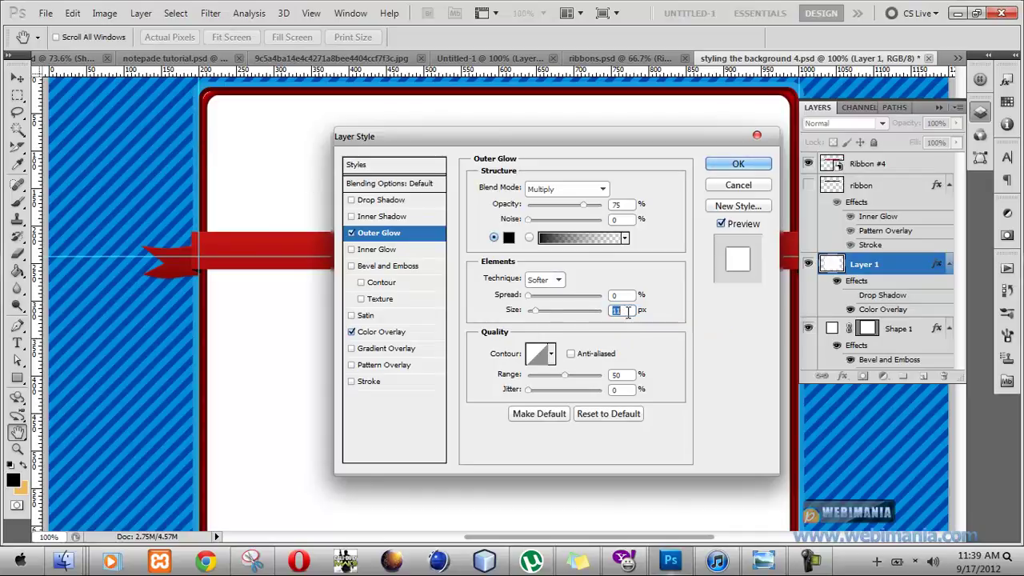
key("Down")
key("Down")
key("Down")
key("Down")
key("Down")
key("Down")
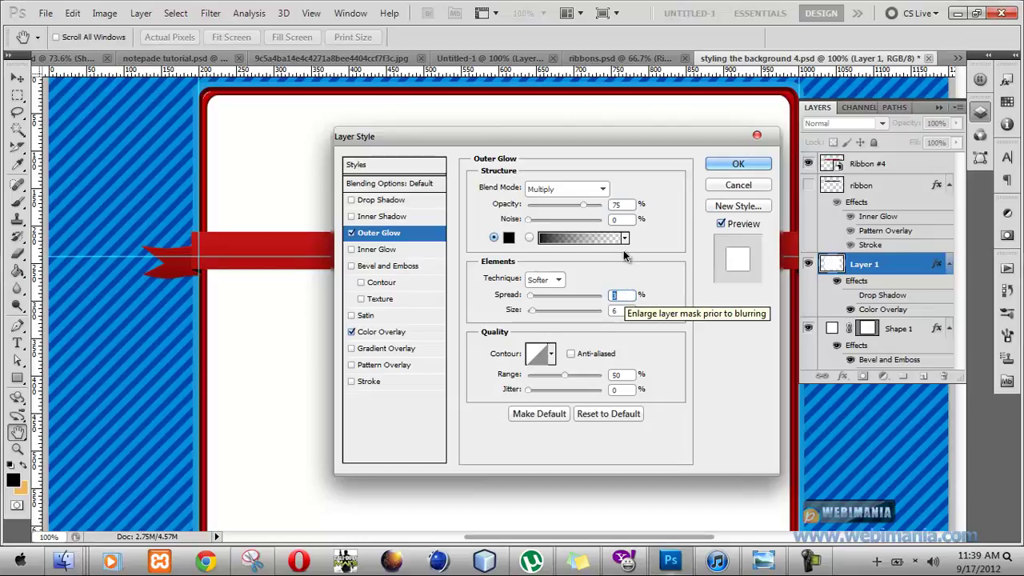
left_click(720, 167)
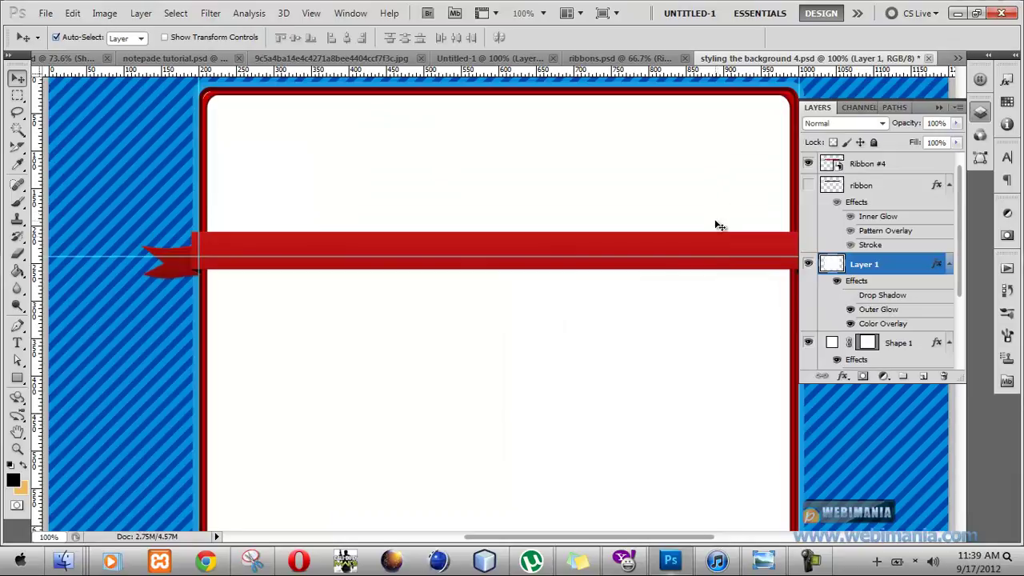
scroll(718, 226, "down", 5)
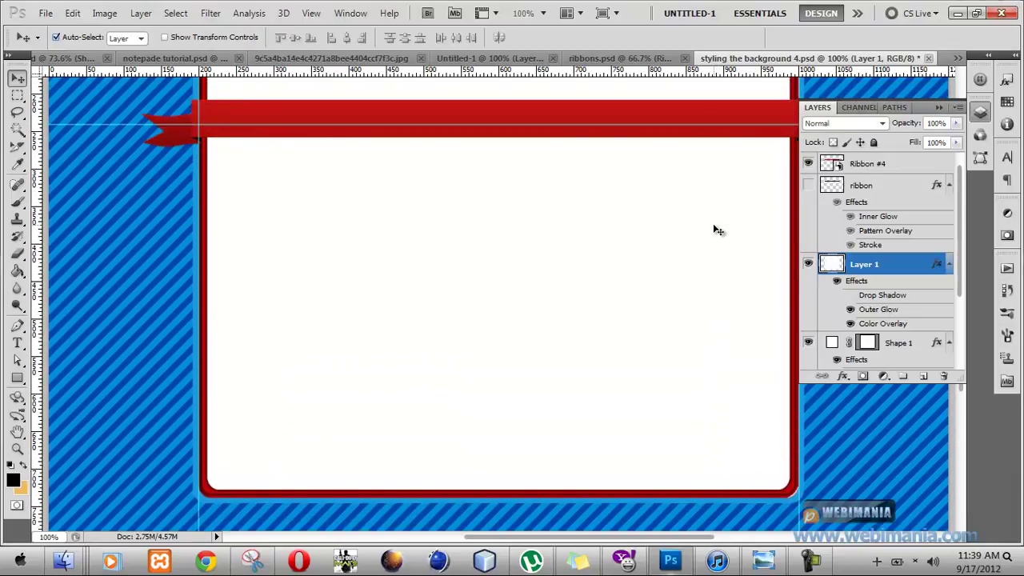
scroll(717, 228, "up", 4)
scroll(637, 212, "up", 3)
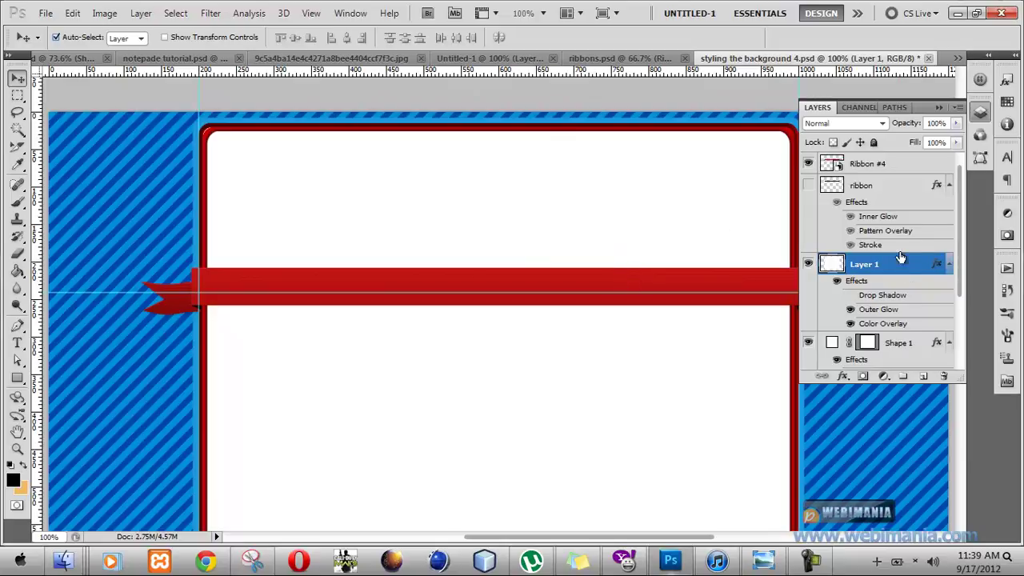
left_click(913, 165)
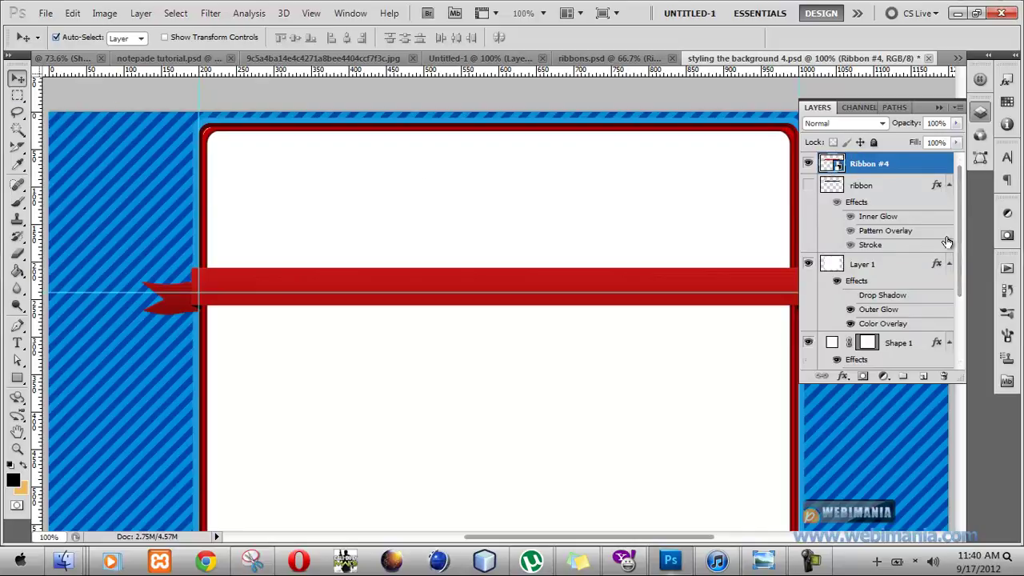
scroll(940, 242, "down", 3)
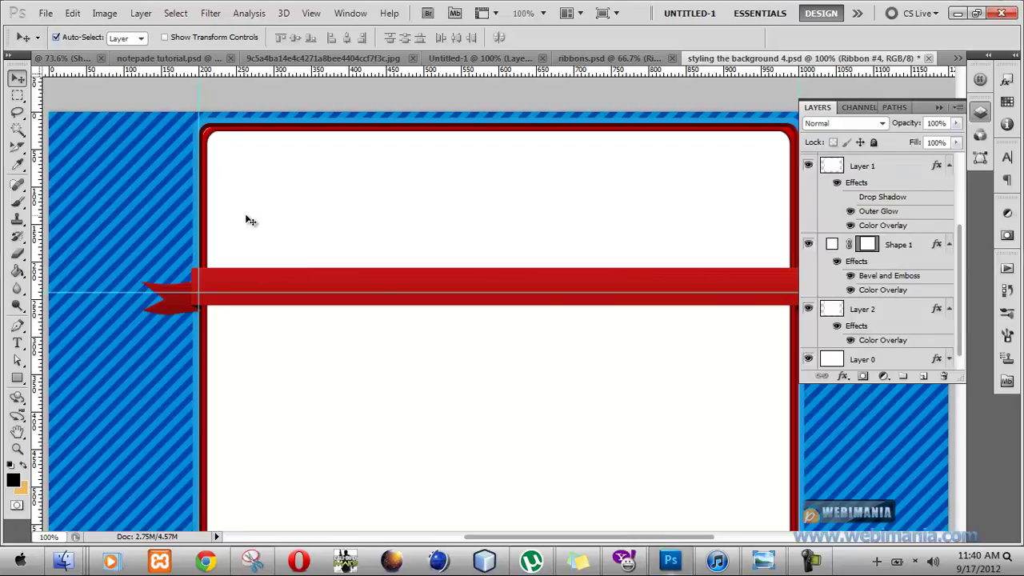
left_click(206, 140, "shift")
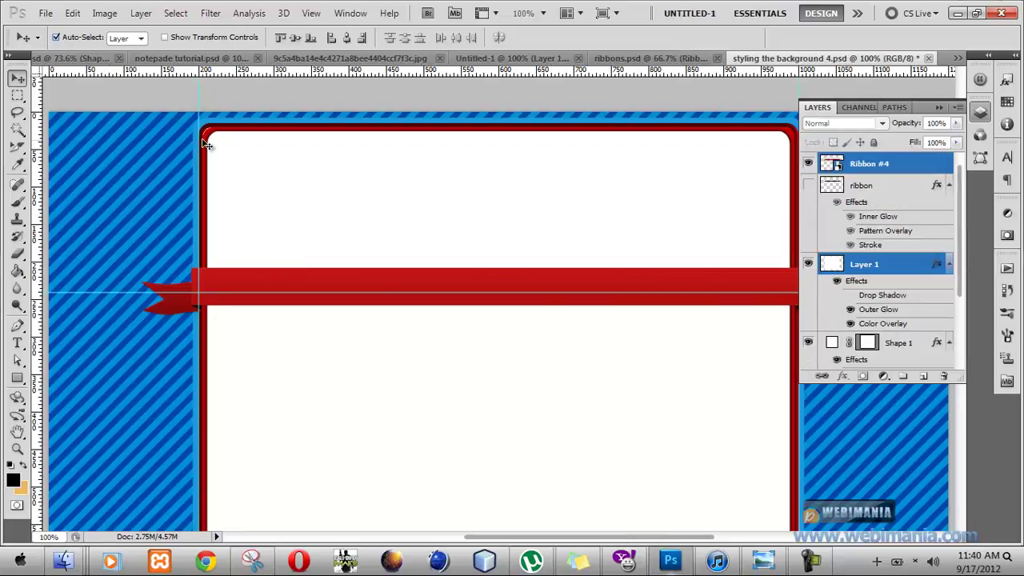
left_click(209, 138, "shift")
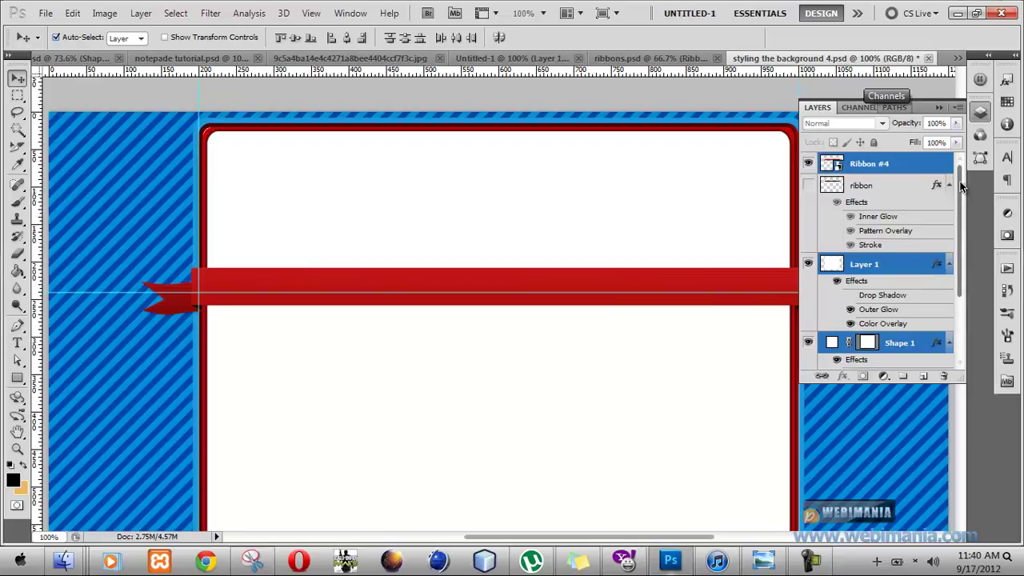
scroll(962, 246, "down", 5)
mouse_move(963, 246)
left_mouse_down()
mouse_move(965, 288)
mouse_move(957, 199)
mouse_move(957, 261)
left_mouse_up()
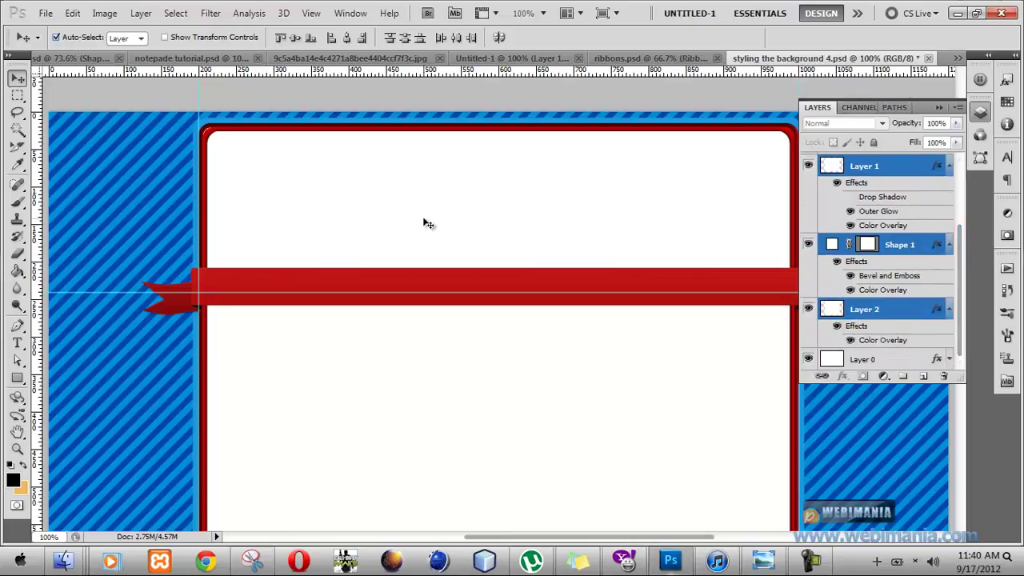
- Identify the layers of the striped background, white panel and red frame by selecting each one on the canvas
left_click(124, 150)
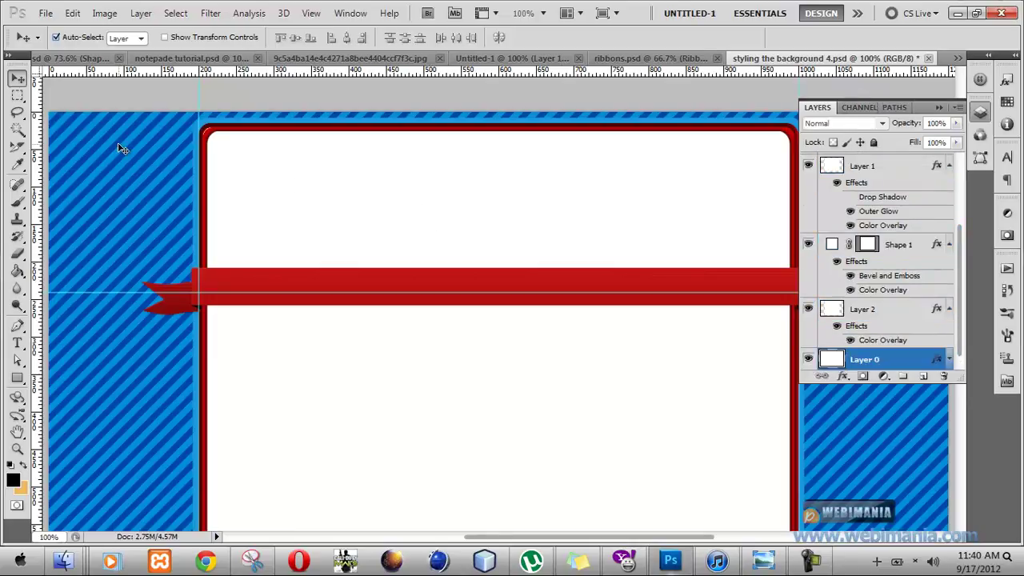
left_click(237, 160)
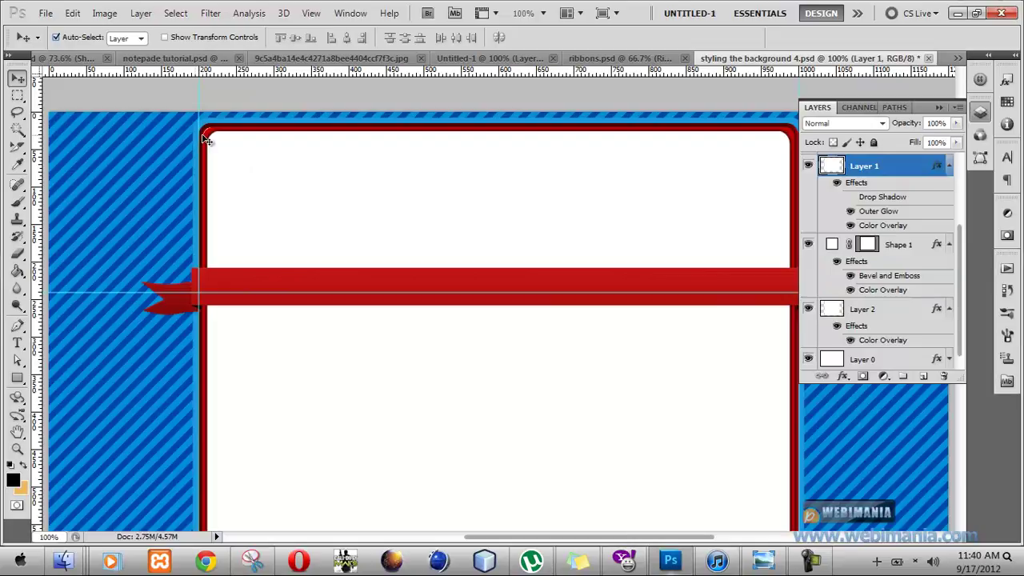
left_click(208, 137)
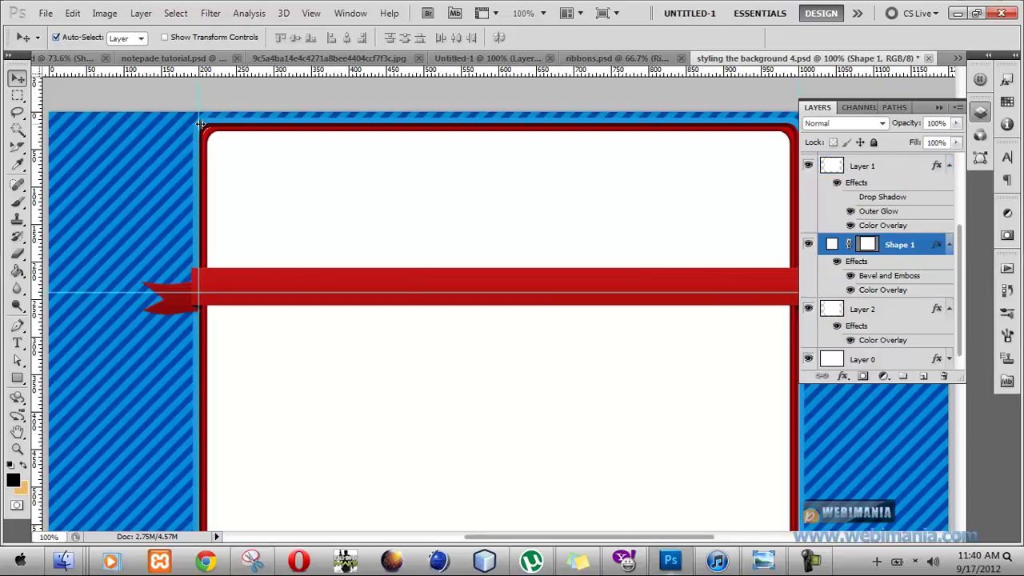
left_click(206, 128)
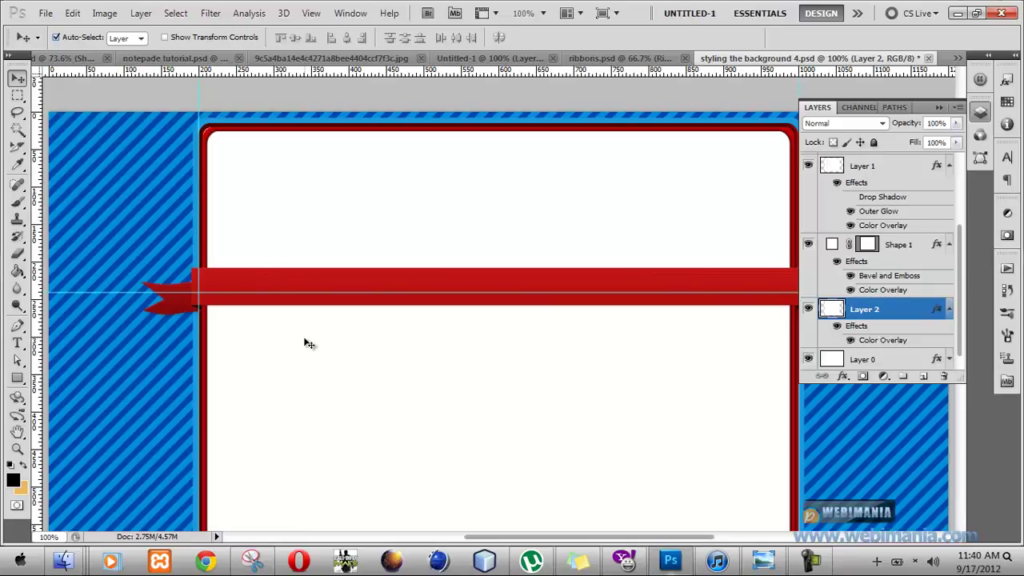
scroll(312, 345, "down", 2)
scroll(368, 360, "down", 3)
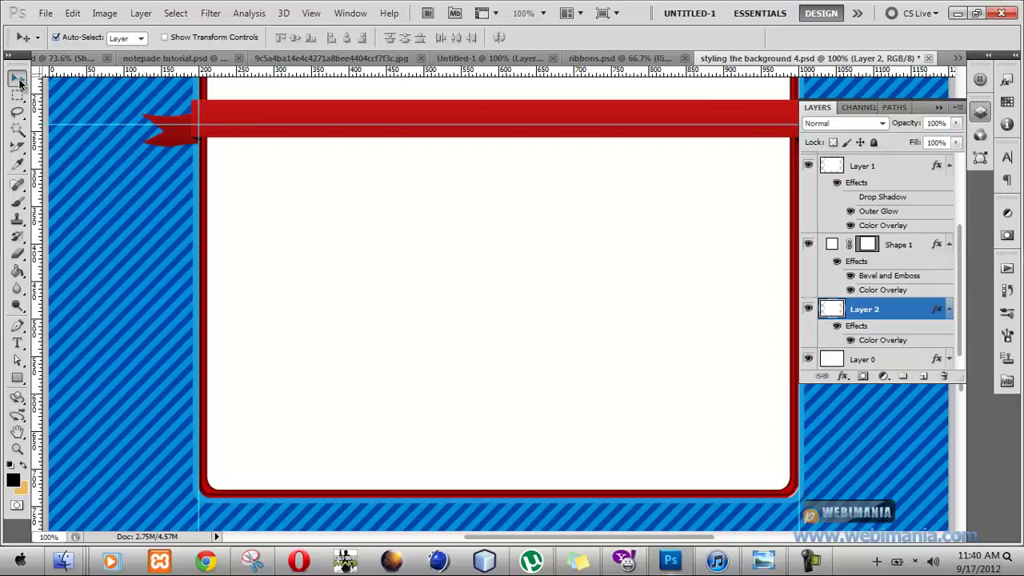
- Select Layer 1, Shape 1 and Layer 2, the parts of the content panel, and group them
left_click(329, 196)
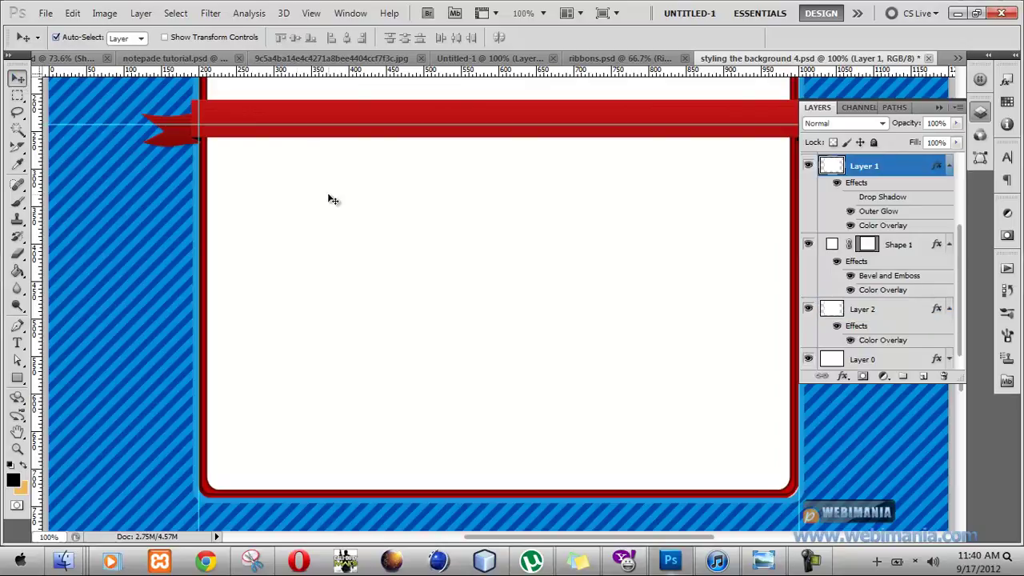
left_click(204, 306, "shift")
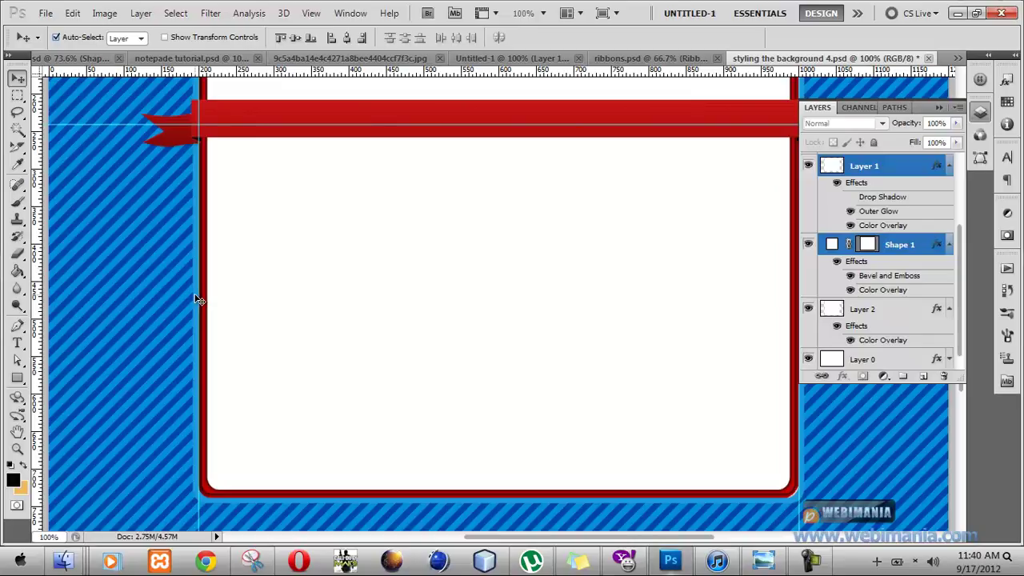
left_click(200, 294, "shift")
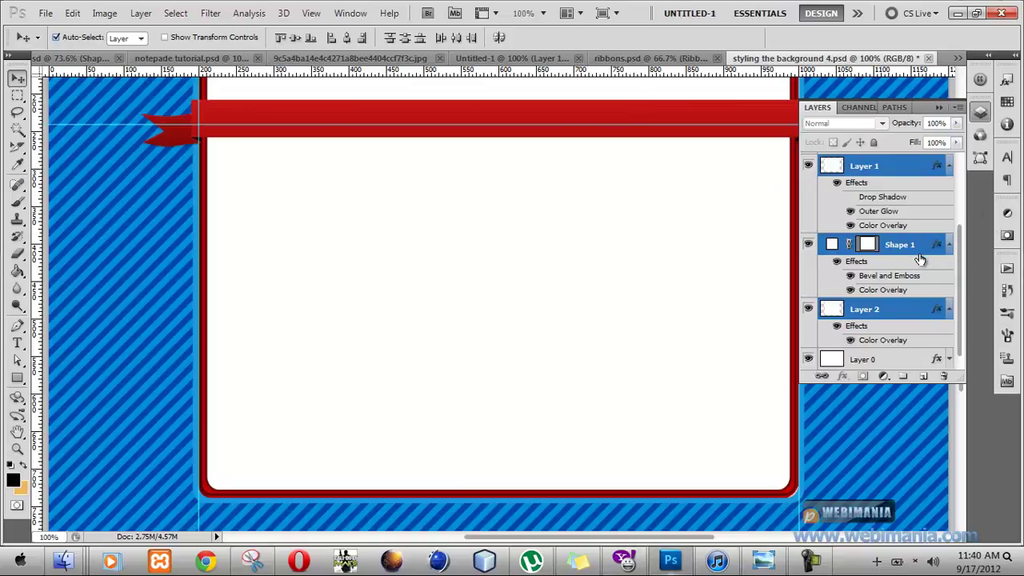
key("ctrl+g")
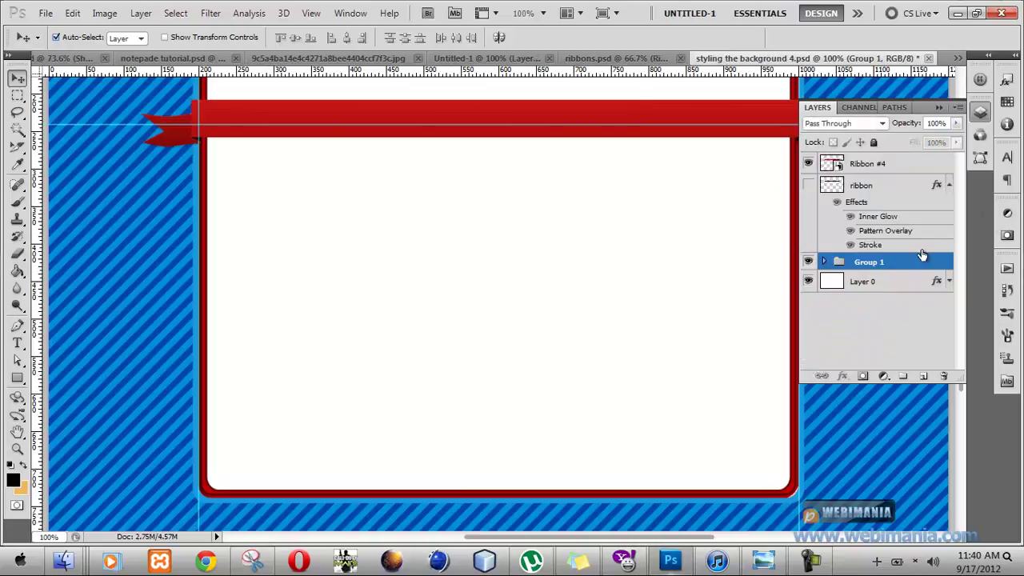
- Rename the new content panel group to "main content"
double_click(868, 262)
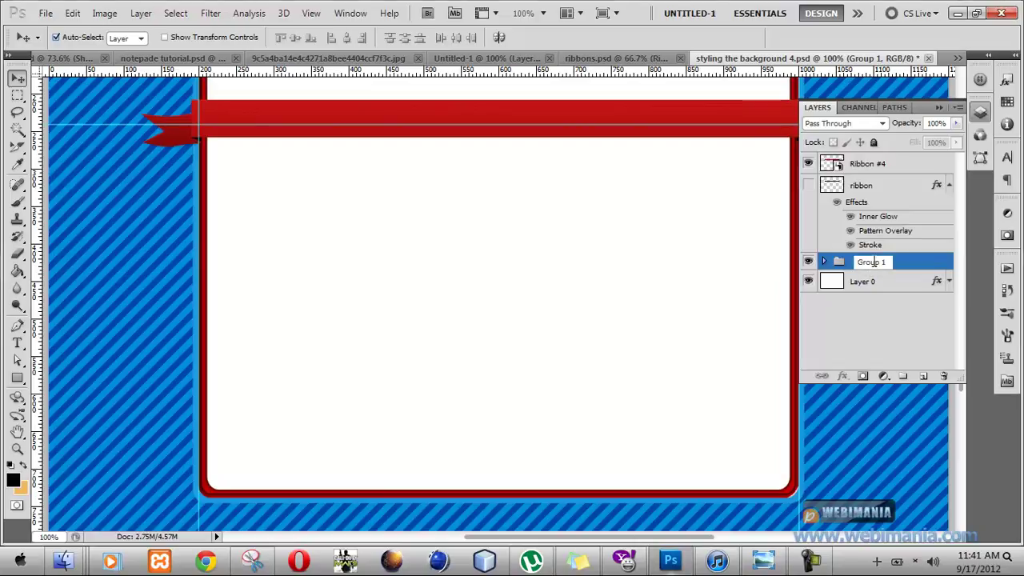
key("ctrl+a")
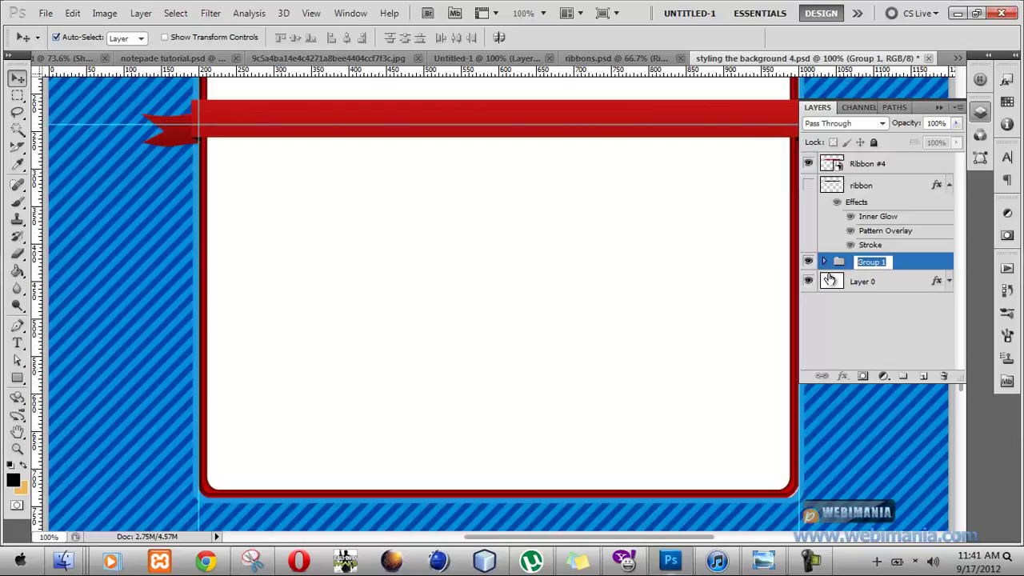
type("ba")
type("main c0ntent")
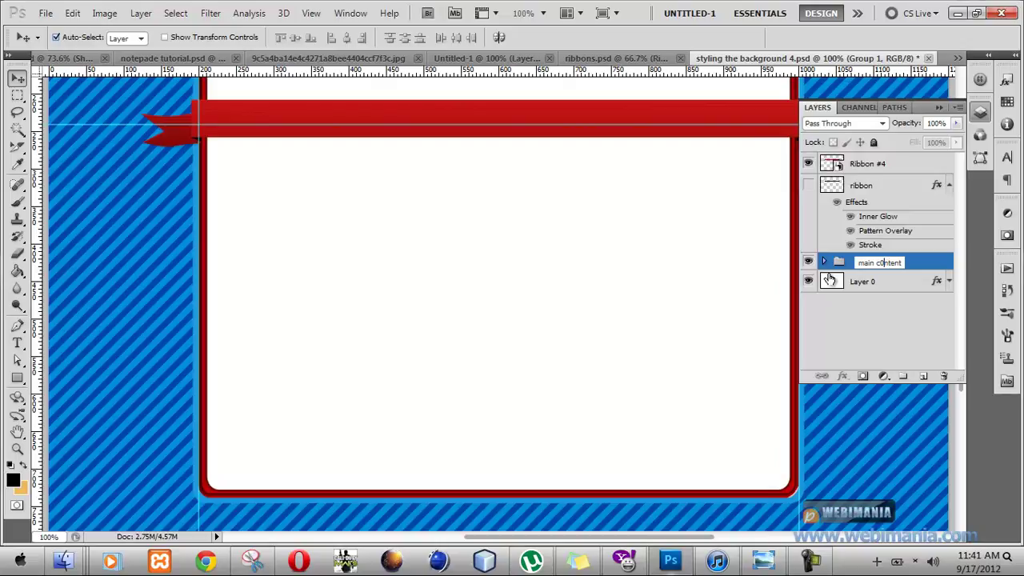
type("o")
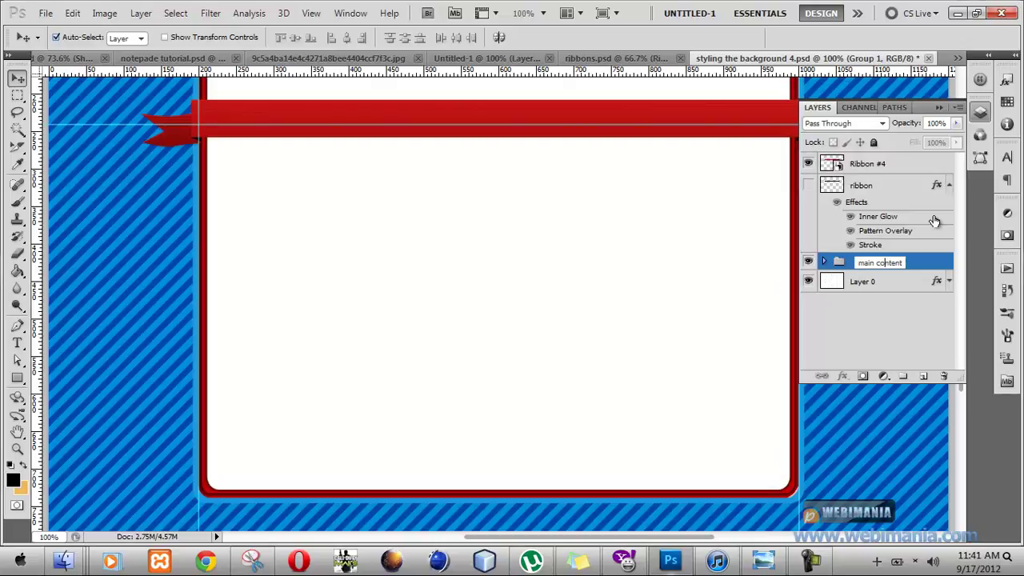
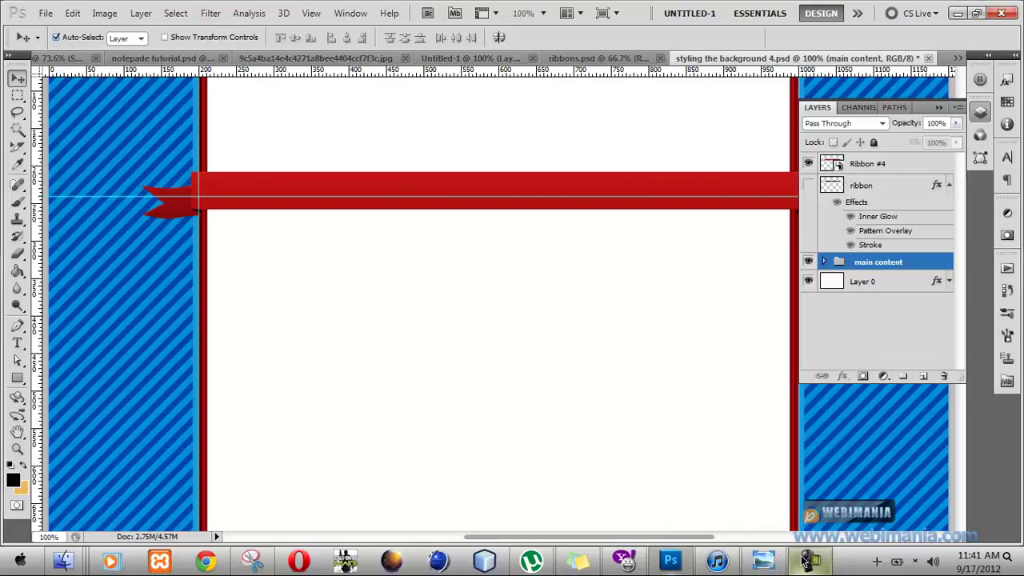
left_click(1021, 557)
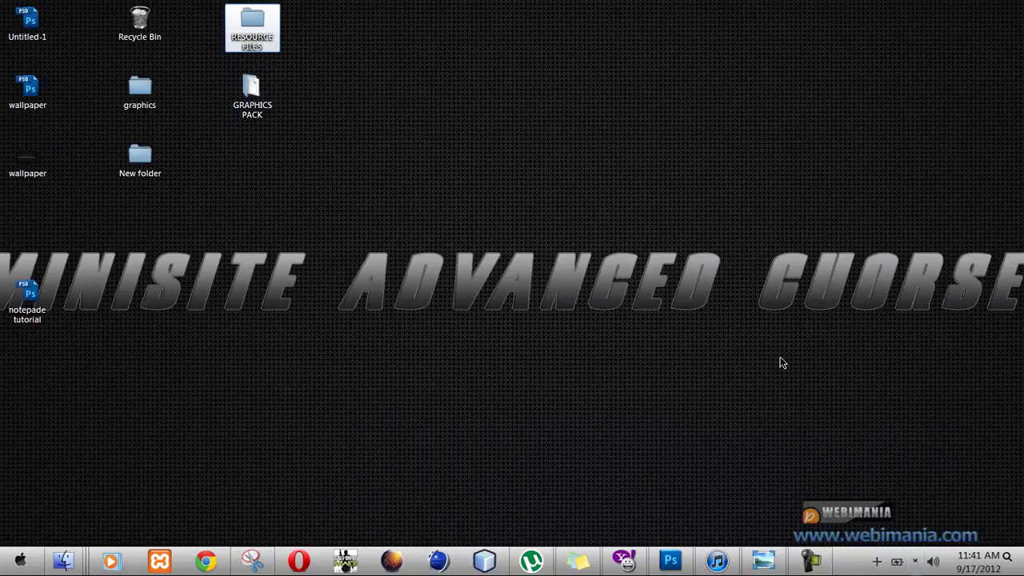
left_click(398, 101)
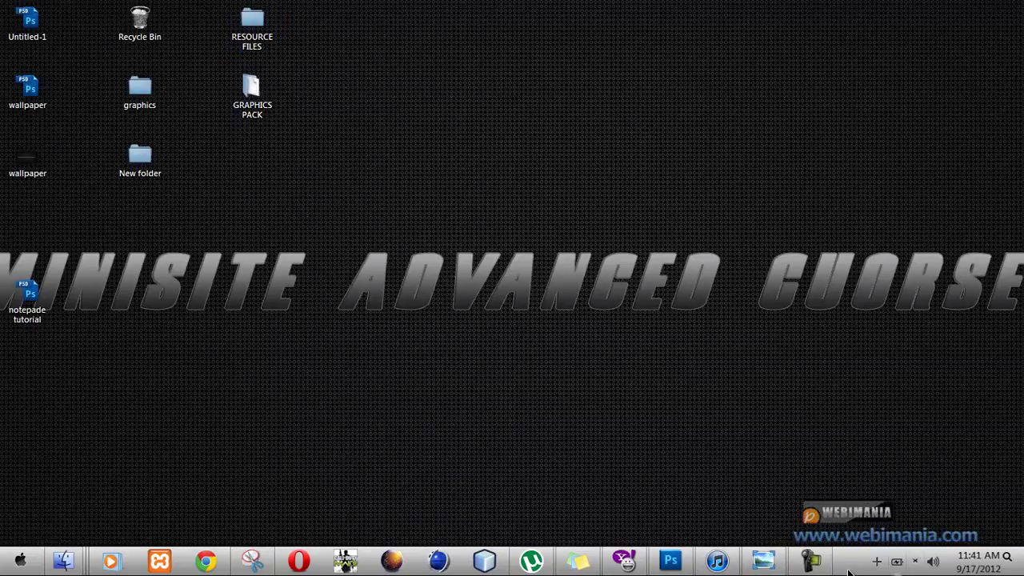
left_click(670, 561)
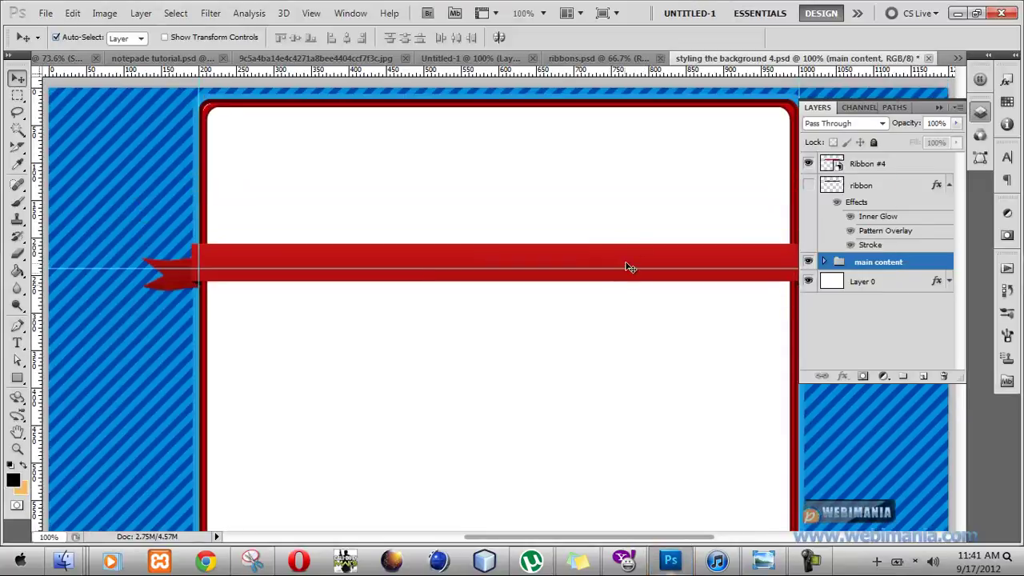
- Collapse the layer list, minimise Photoshop and open the PALMS folder inside RESOURCE FILES on the desktop
left_click(943, 110)
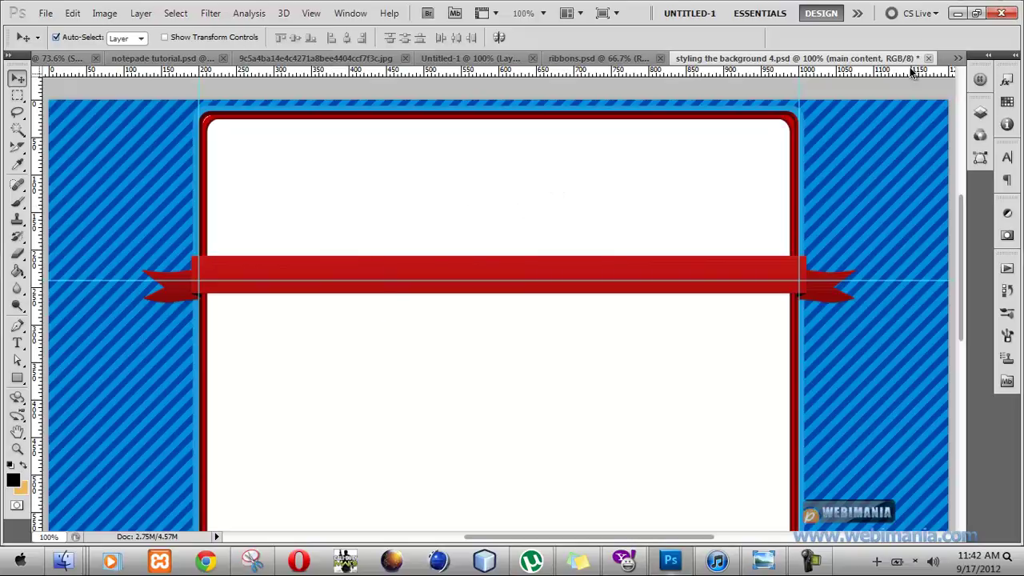
left_click(958, 13)
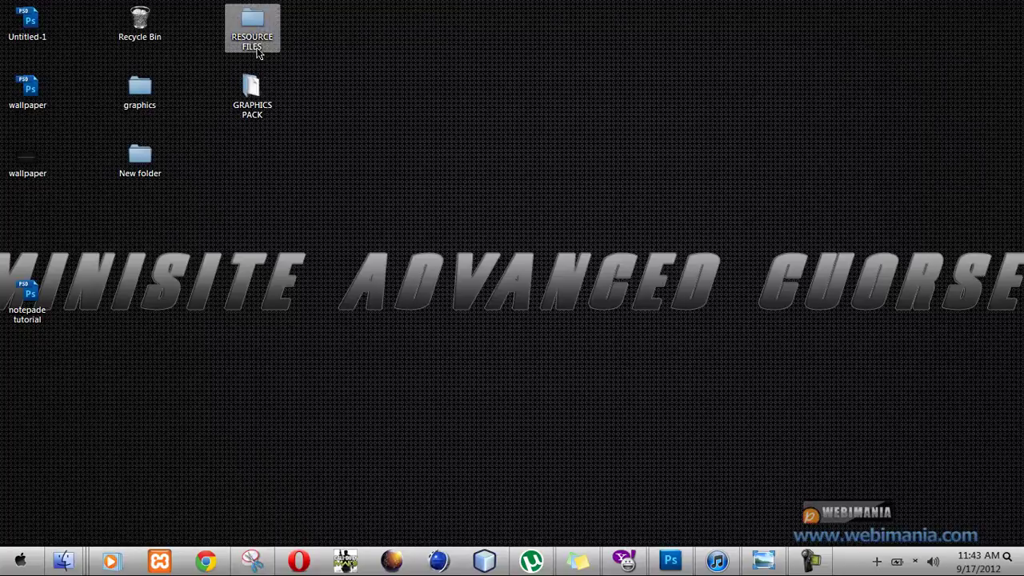
double_click(236, 32)
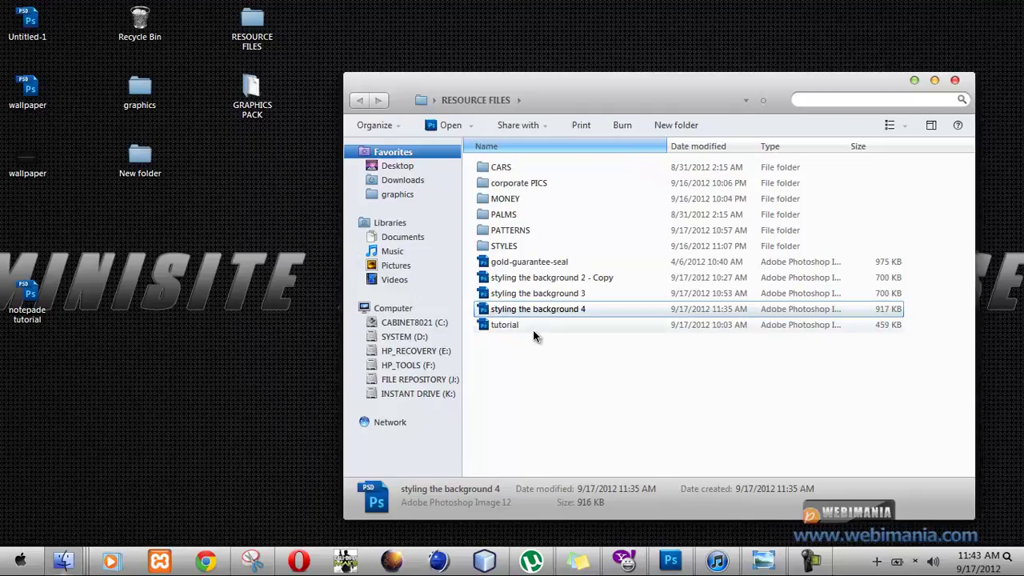
double_click(502, 215)
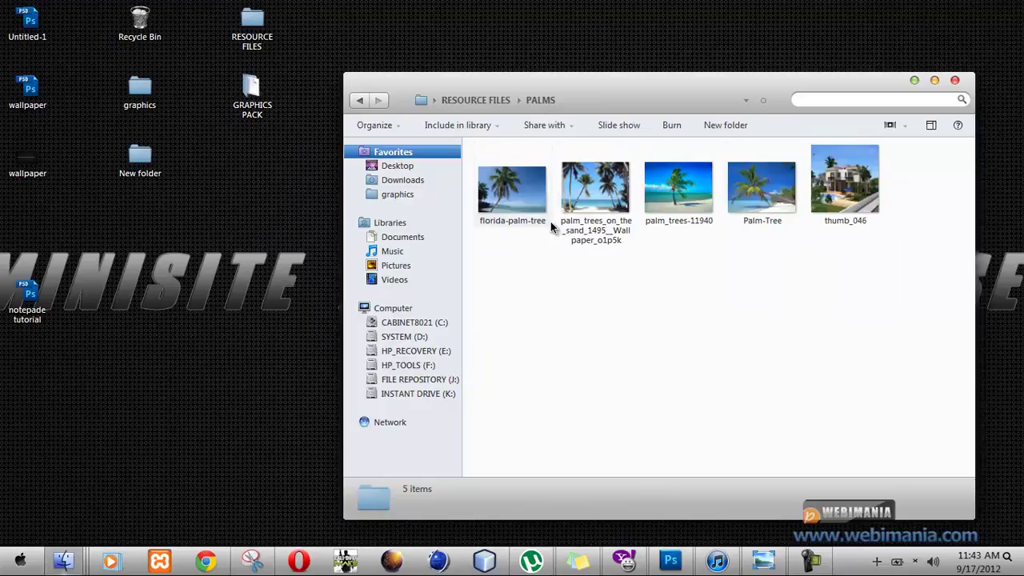
- Browse the palm photos in Windows Photo Viewer and return to florida-palm-tree
double_click(491, 209)
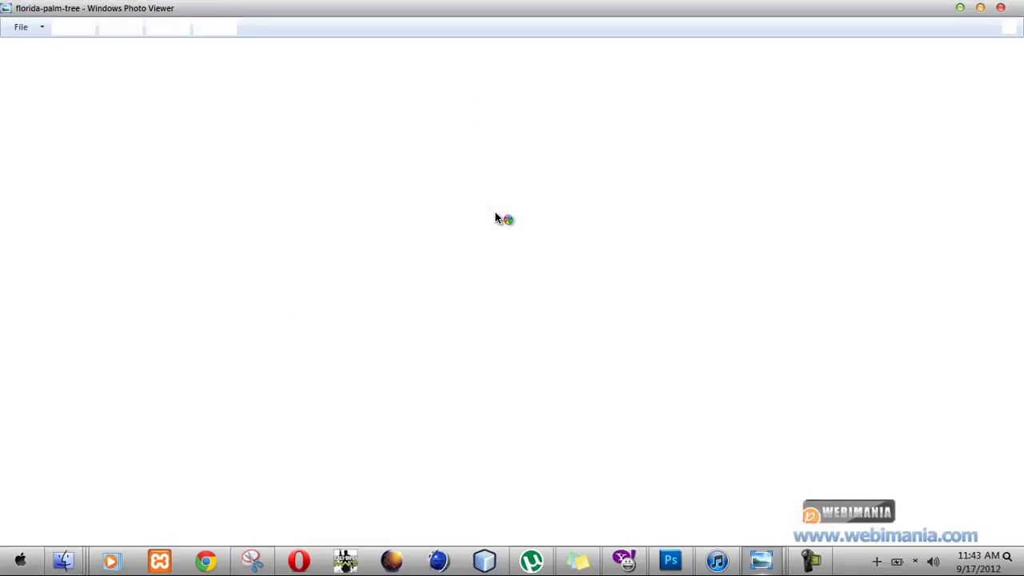
key("Right")
key("Right")
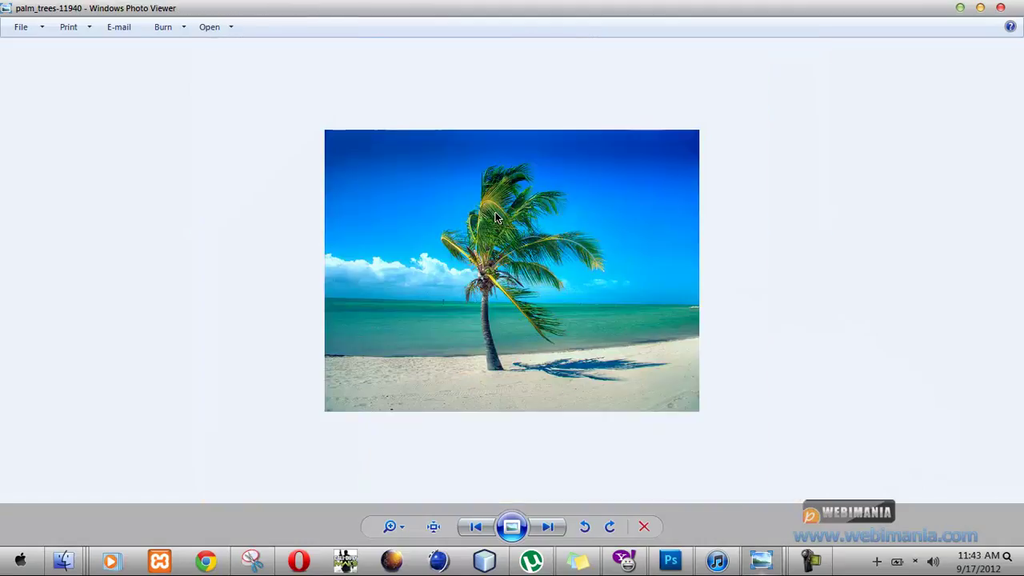
key("Right")
key("Left")
key("Left")
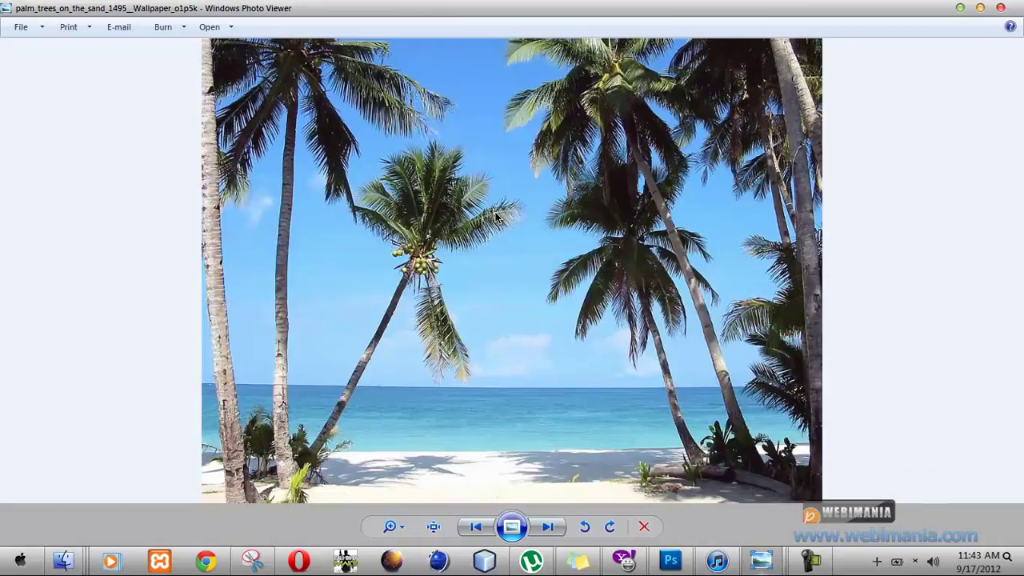
key("Left")
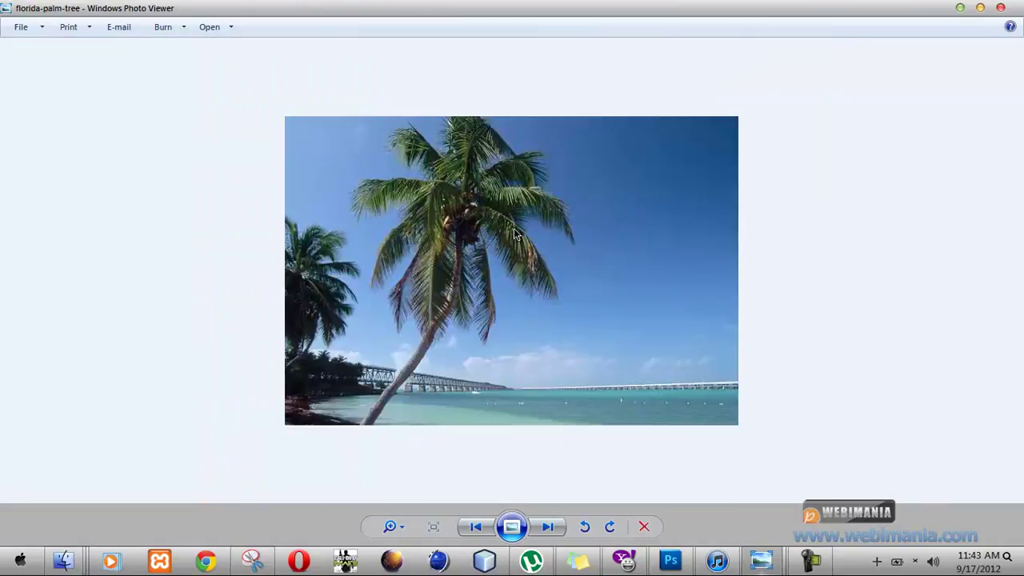
- Open the florida-palm-tree photo in Adobe Photoshop CS5
right_click(635, 223)
mouse_move(682, 233)
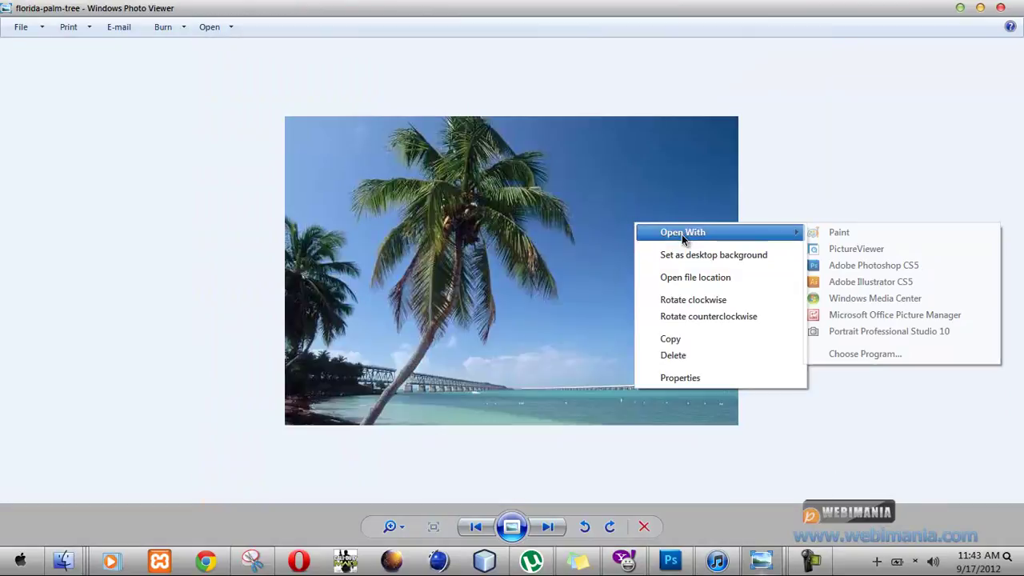
left_click(856, 265)
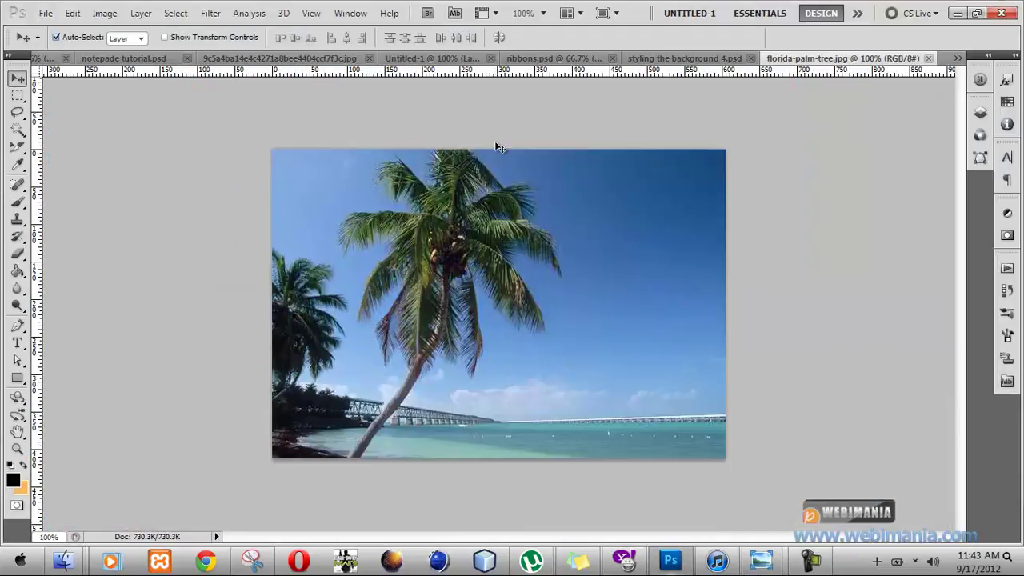
- Select the entire florida-palm-tree image, and add a new layer above the main content group in styling the background 4.psd
key("ctrl+a")
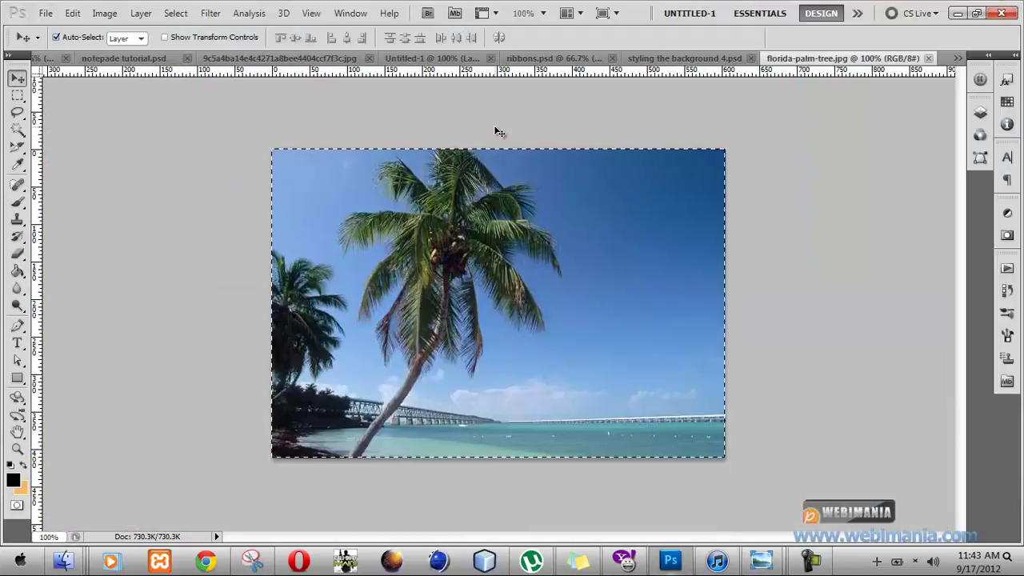
left_click(685, 57)
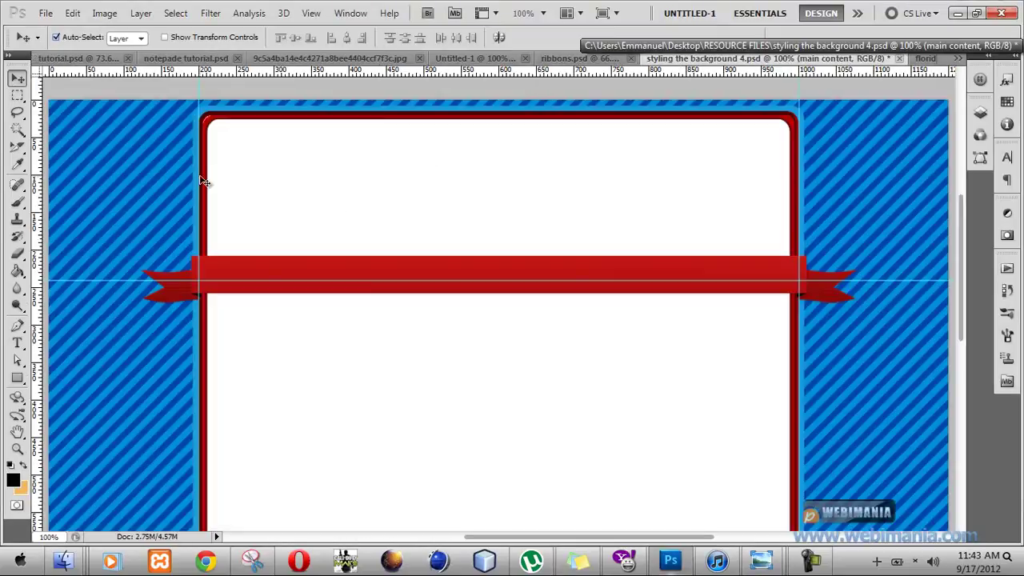
left_click(282, 177)
left_click(981, 113)
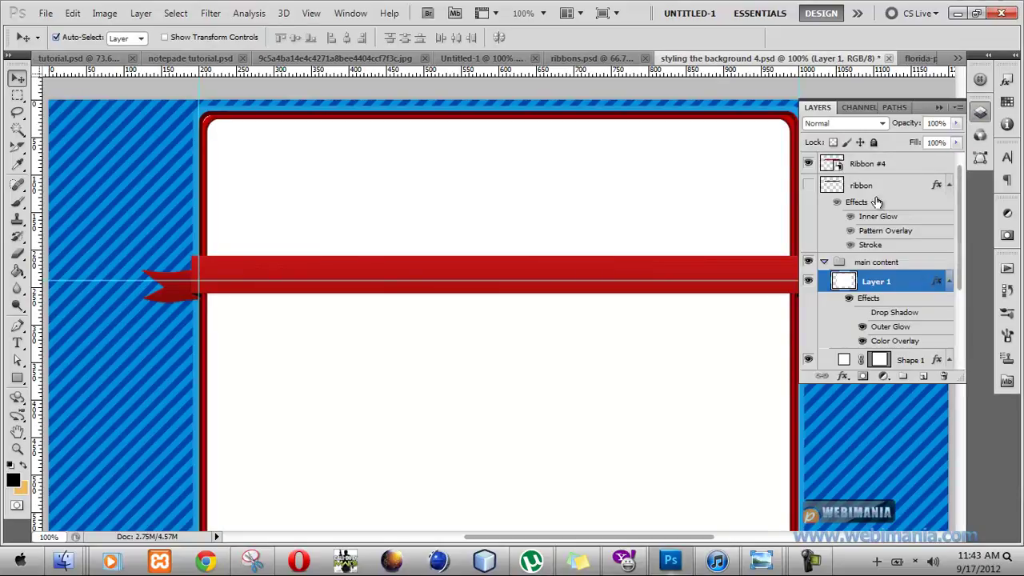
left_click(870, 267)
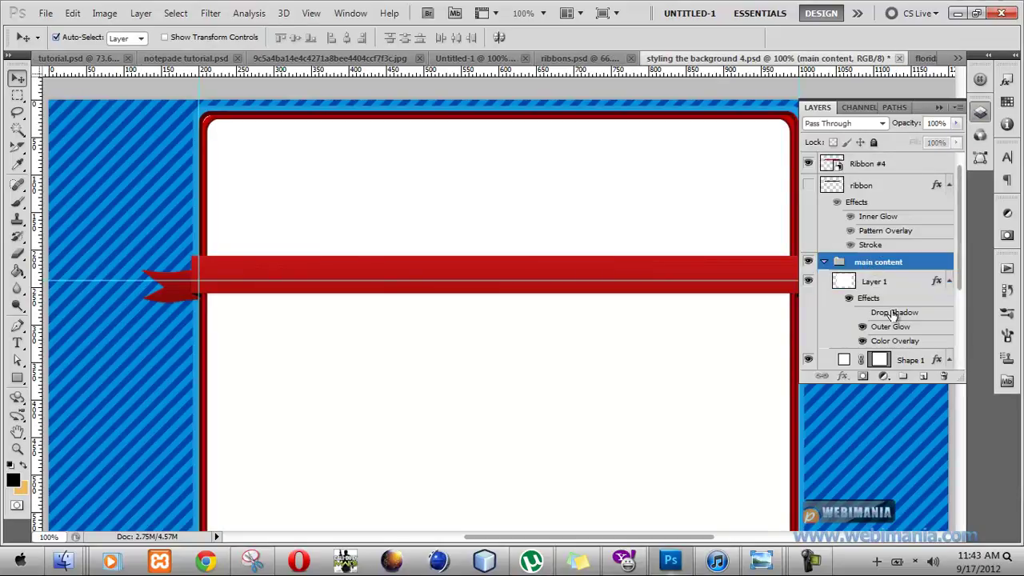
left_click(924, 377)
left_click_drag(849, 275, 850, 246)
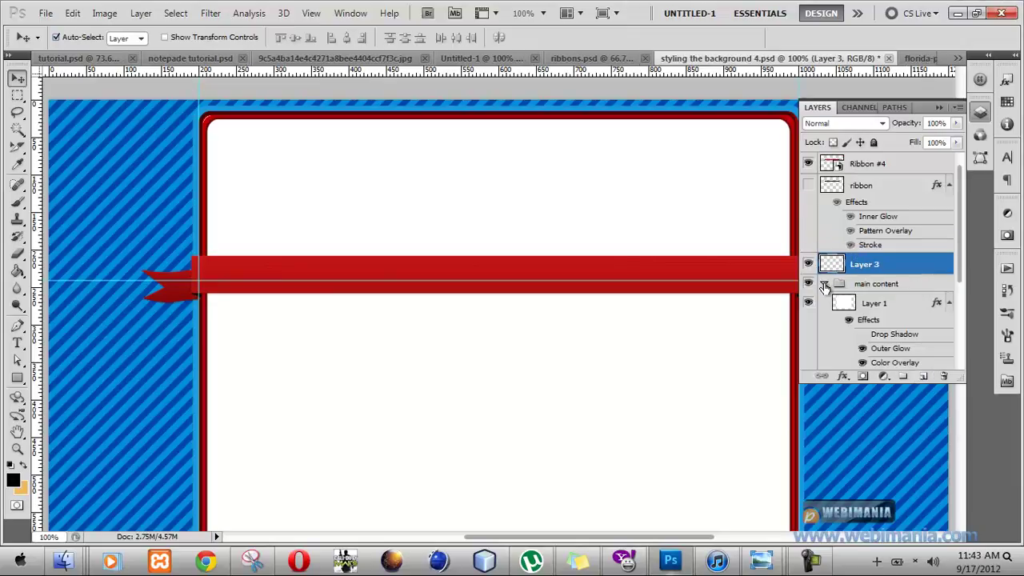
- Collapse the main content group and convert it to a smart object
left_click(825, 286)
left_click(876, 286)
right_click(877, 286)
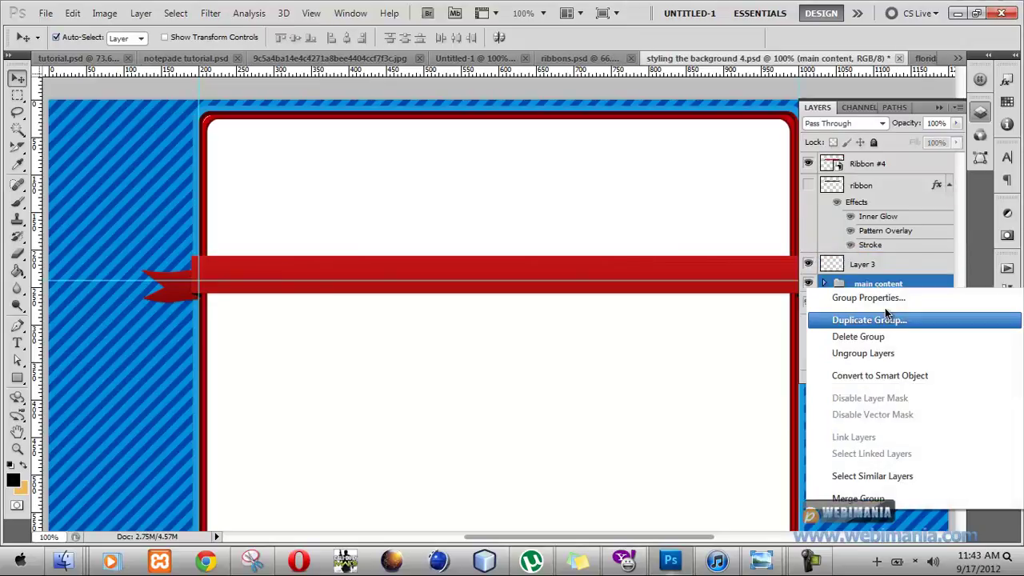
left_click(880, 375)
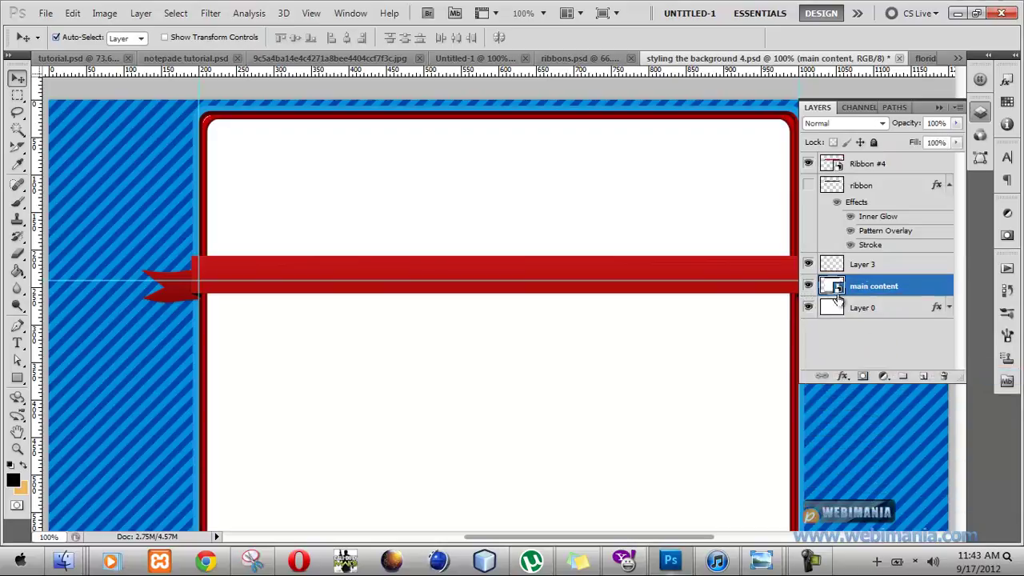
- Check what the main content and ribbon layers contribute to the design by toggling their visibility off and on
left_click(808, 286)
left_click(808, 285)
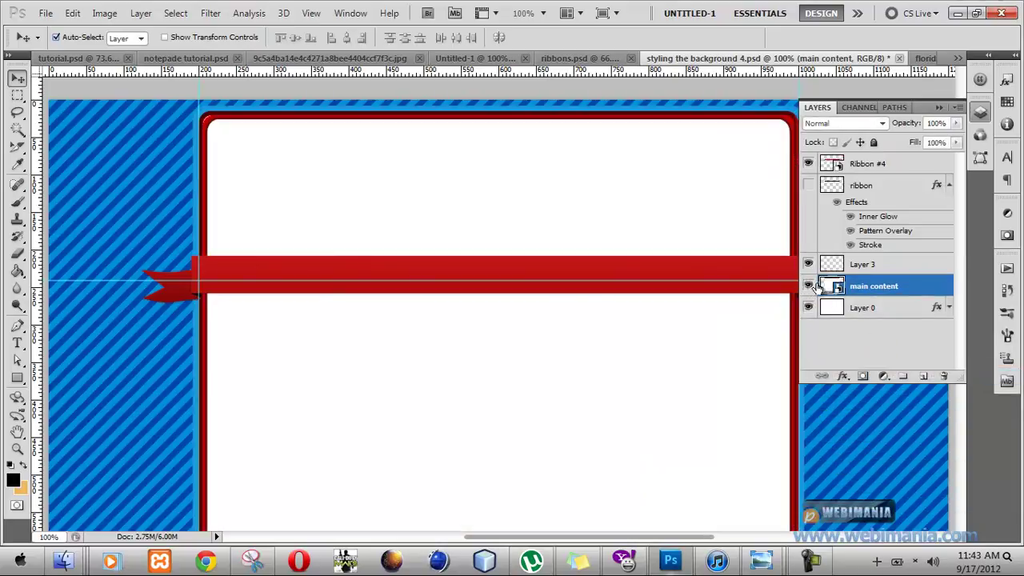
left_click(875, 307)
left_click(873, 289)
left_click(808, 185)
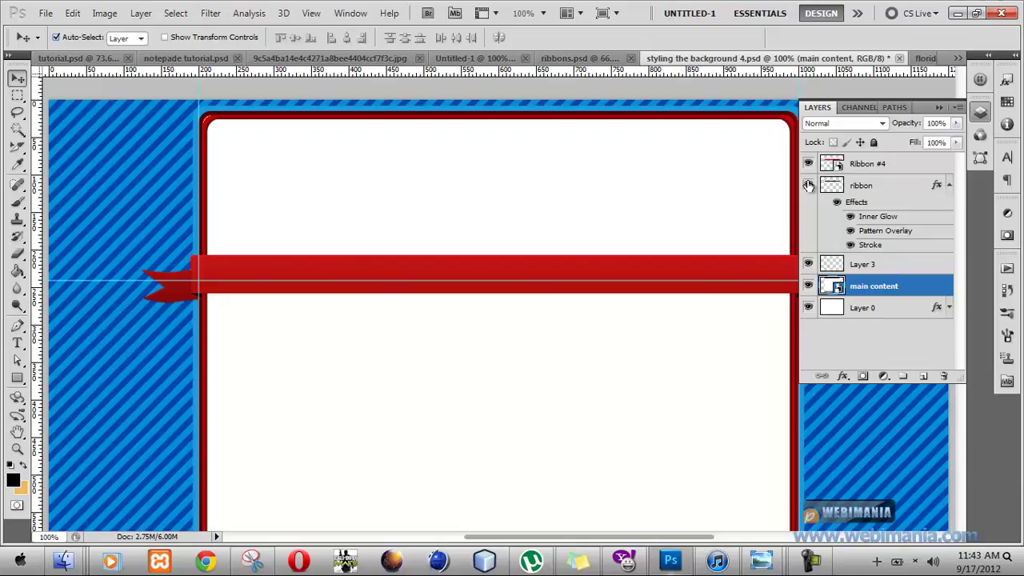
left_click(808, 185)
left_click(845, 186)
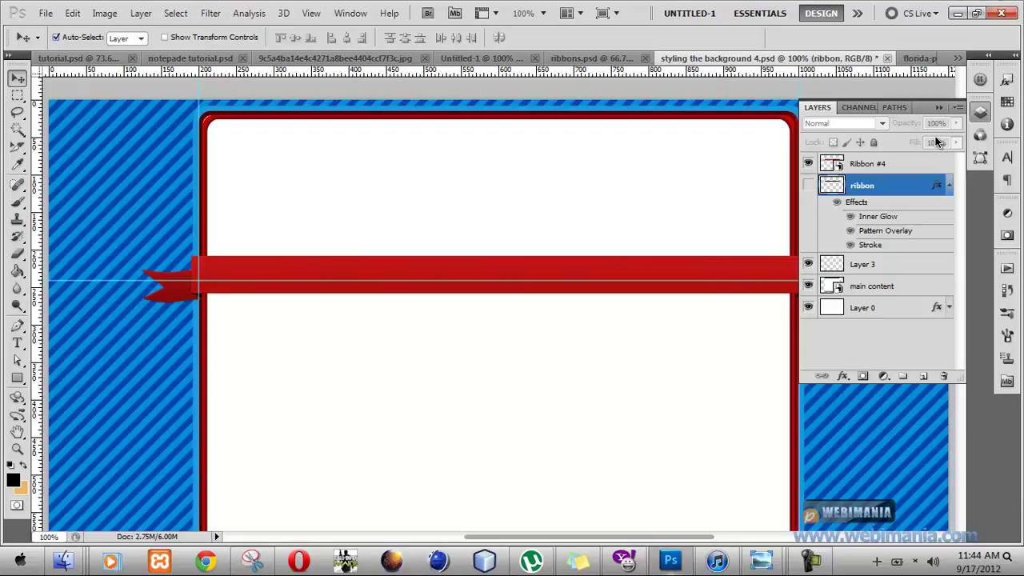
scroll(649, 220, "down", 1)
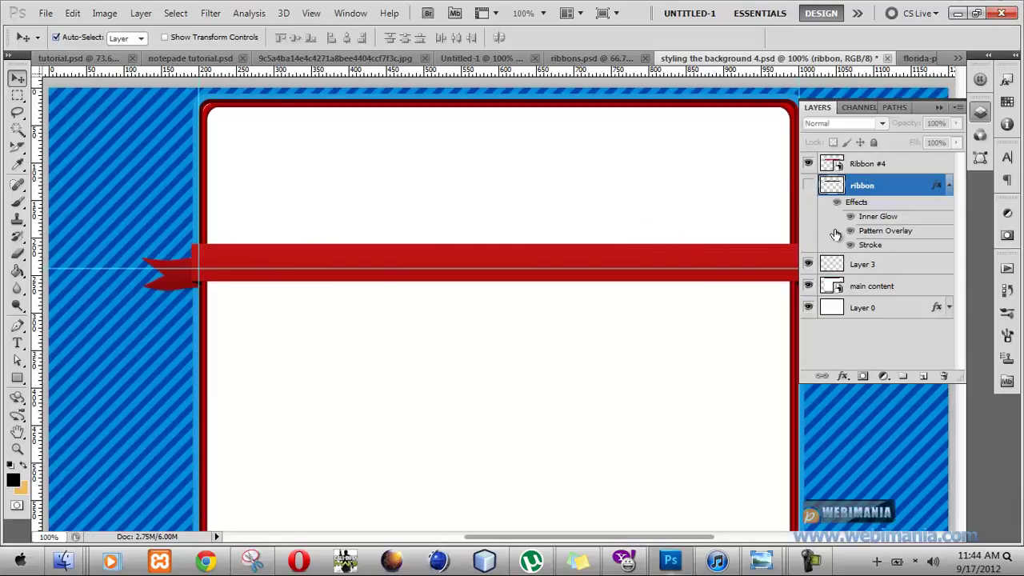
- Copy the selected florida-palm-tree image into Layer 3 of styling the background 4.psd and move it to the content panel's upper-left corner
left_click(857, 269)
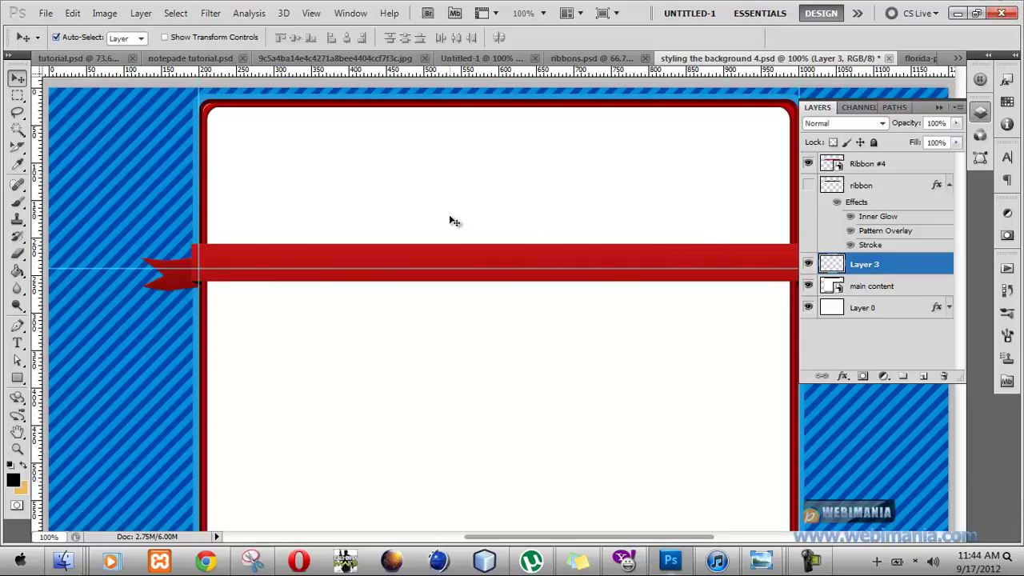
left_click(913, 60)
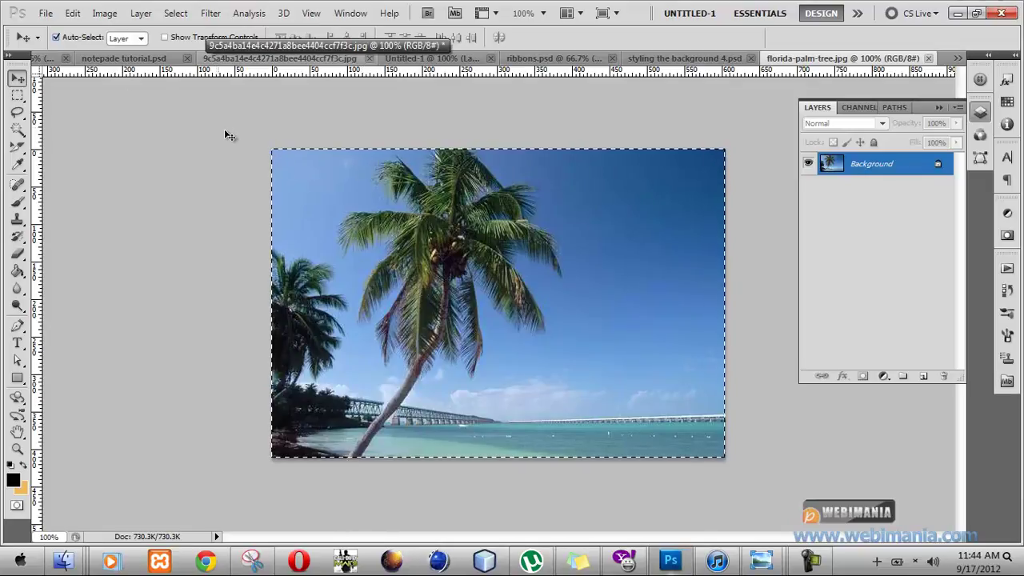
left_click(72, 13)
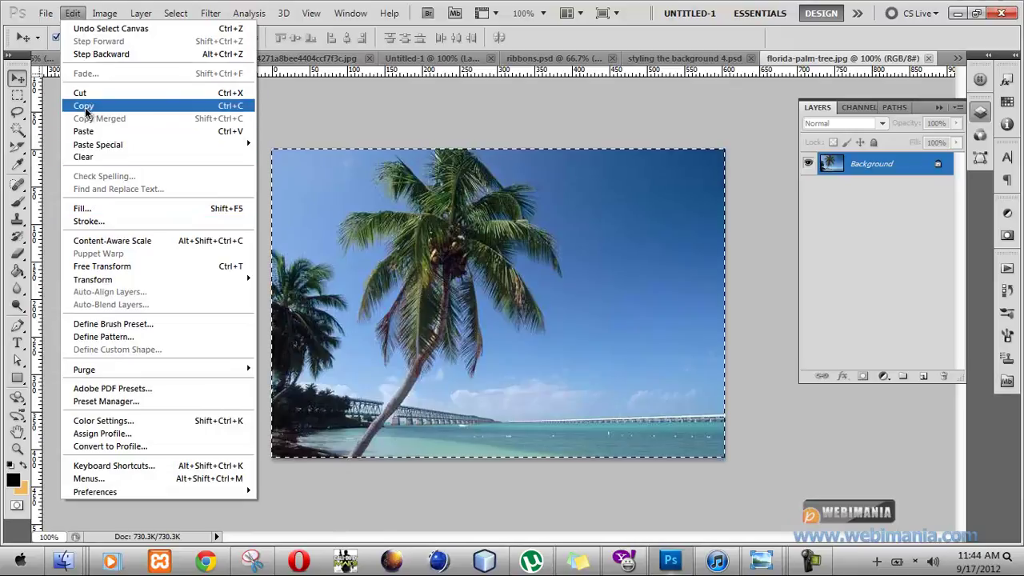
left_click(120, 106)
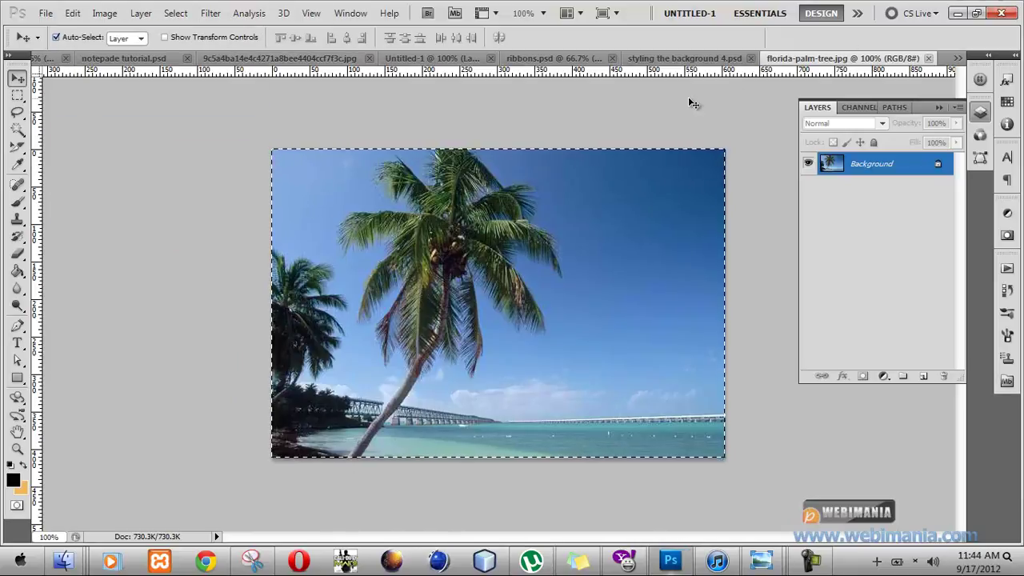
left_click(686, 59)
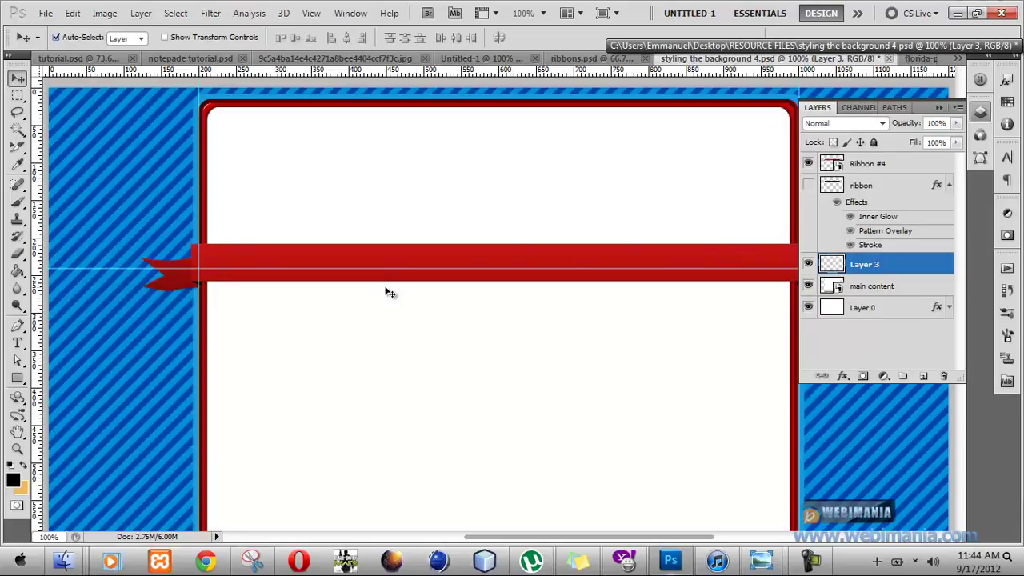
left_click(72, 12)
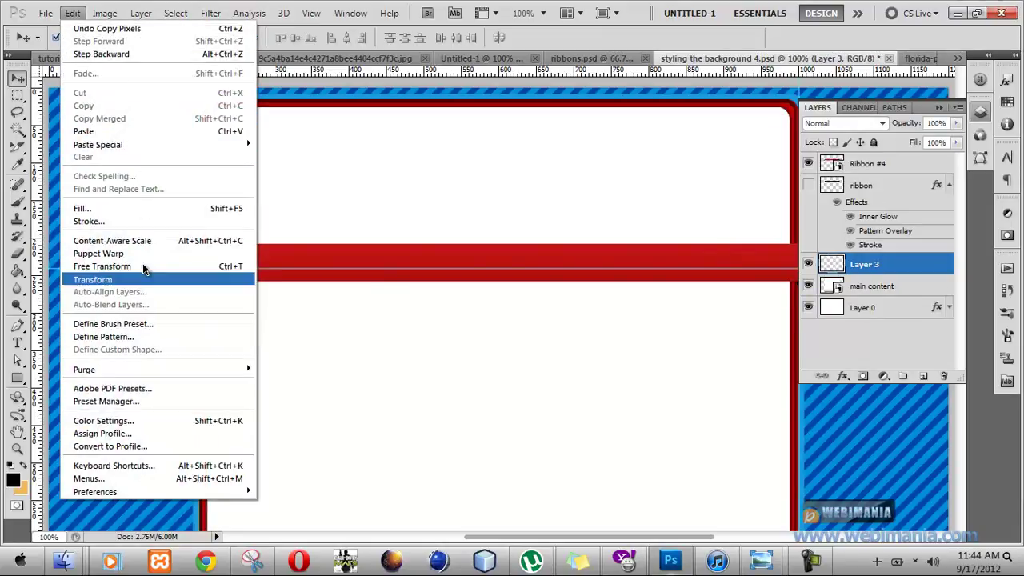
left_click(98, 131)
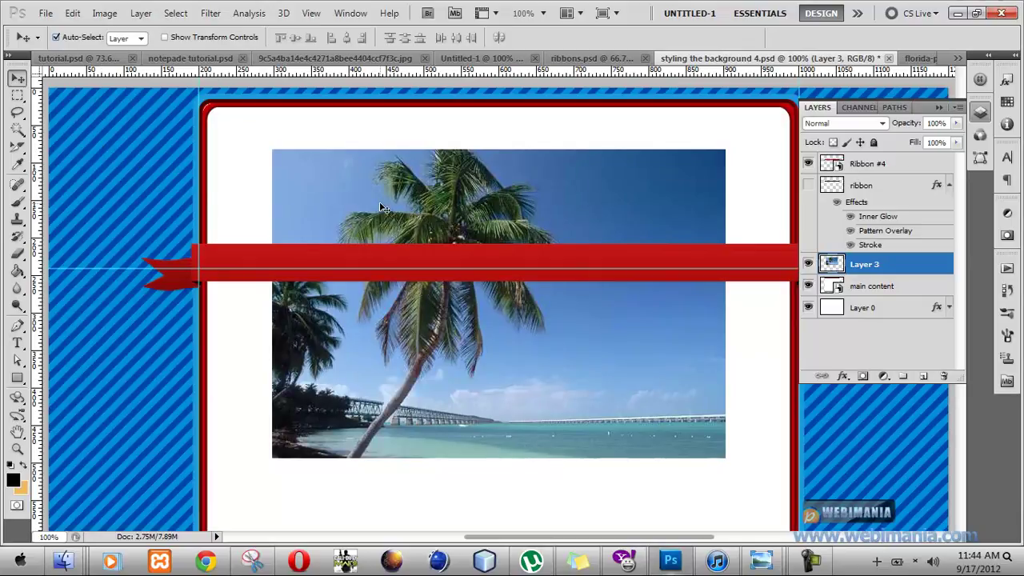
left_click_drag(358, 197, 298, 160)
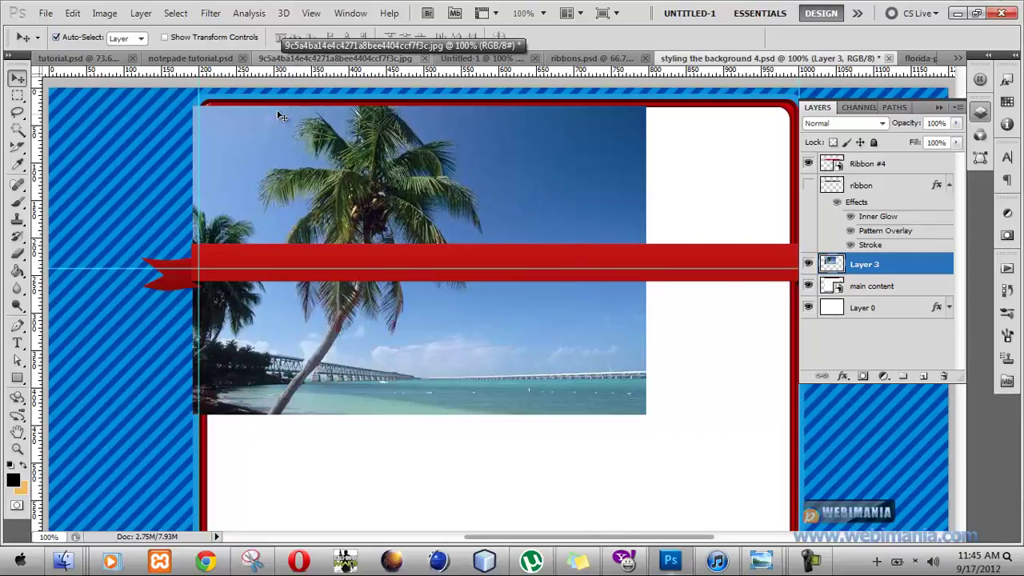
left_click_drag(358, 169, 360, 157)
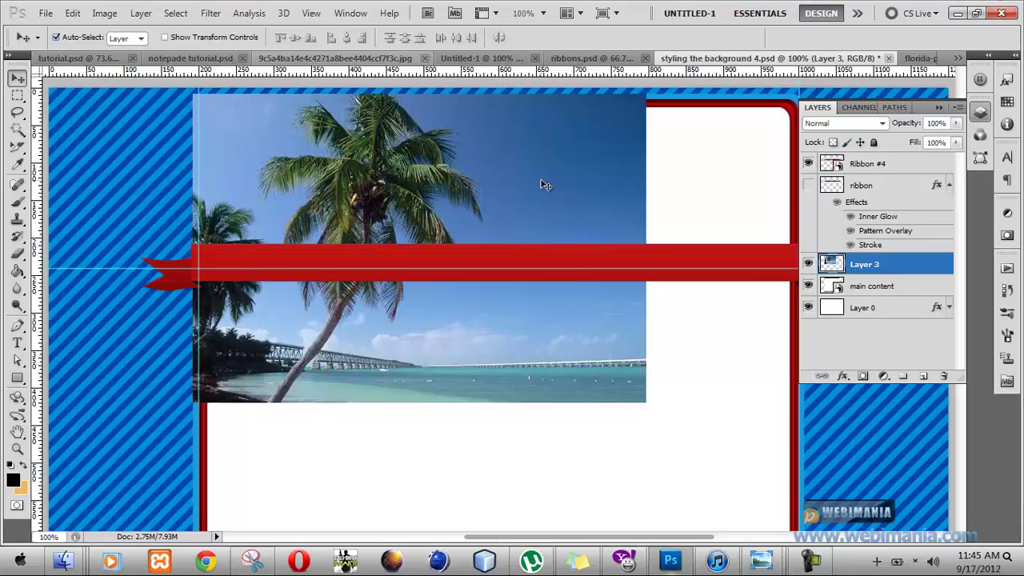
key("ctrl+t")
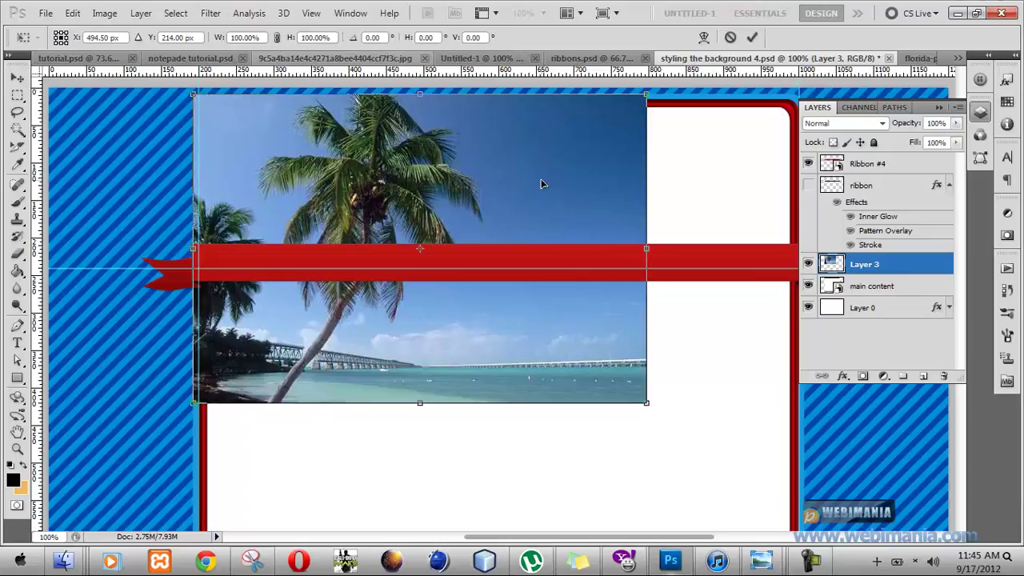
left_click(73, 13)
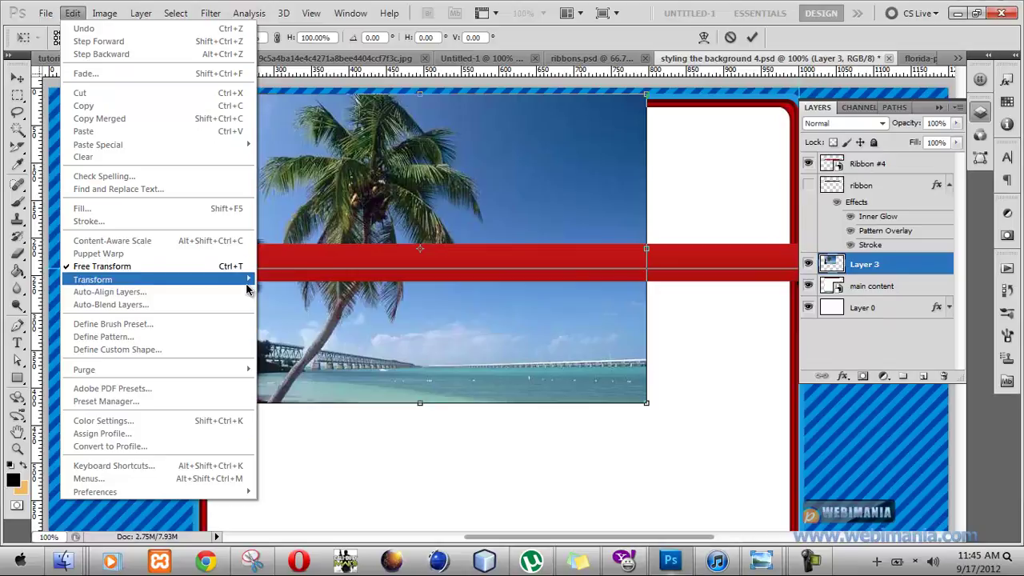
left_click(471, 315)
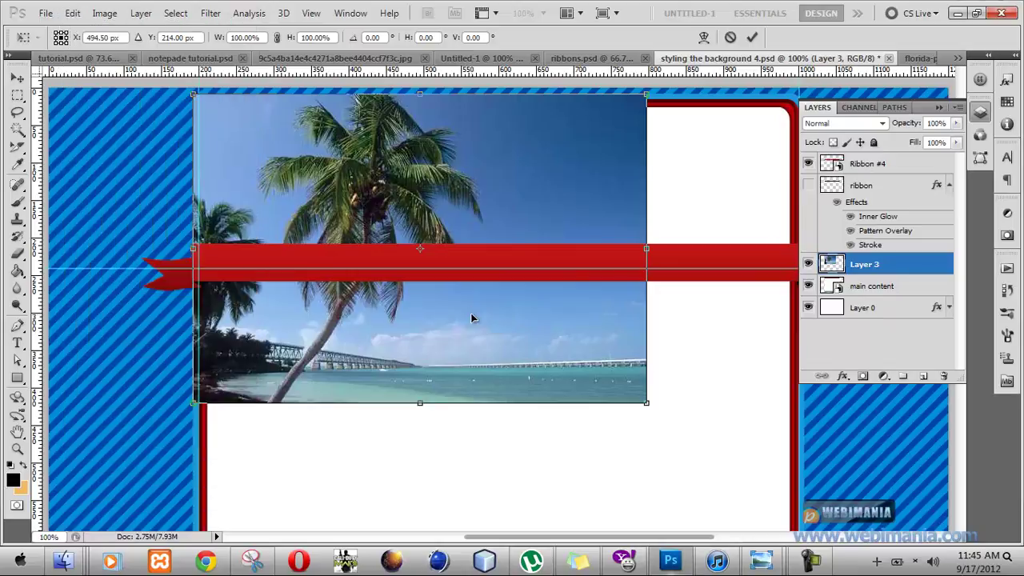
left_click(278, 37)
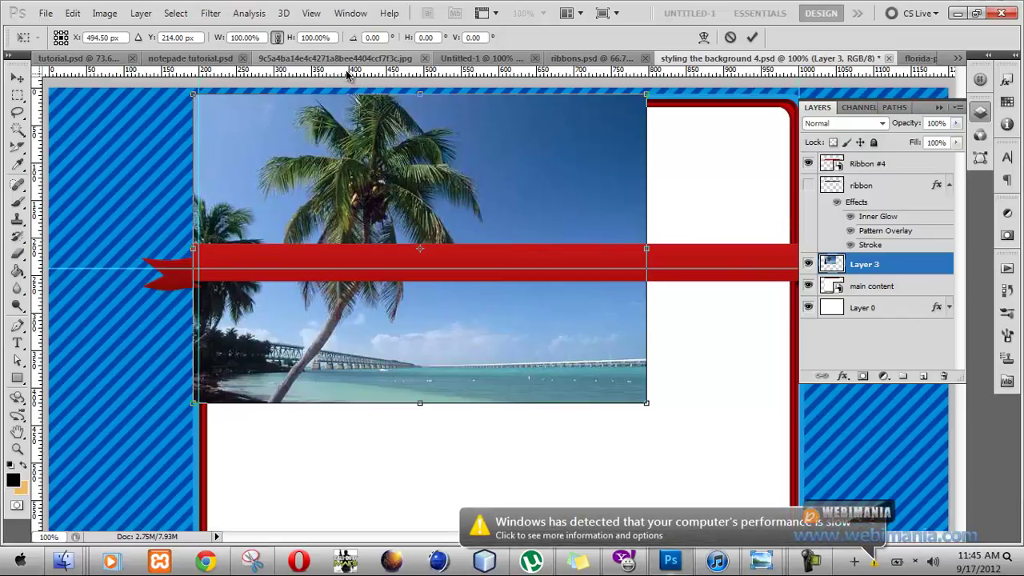
left_click_drag(646, 250, 796, 248)
left_click_drag(696, 244, 428, 249)
left_click_drag(313, 411, 311, 284)
left_click_drag(428, 191, 620, 190)
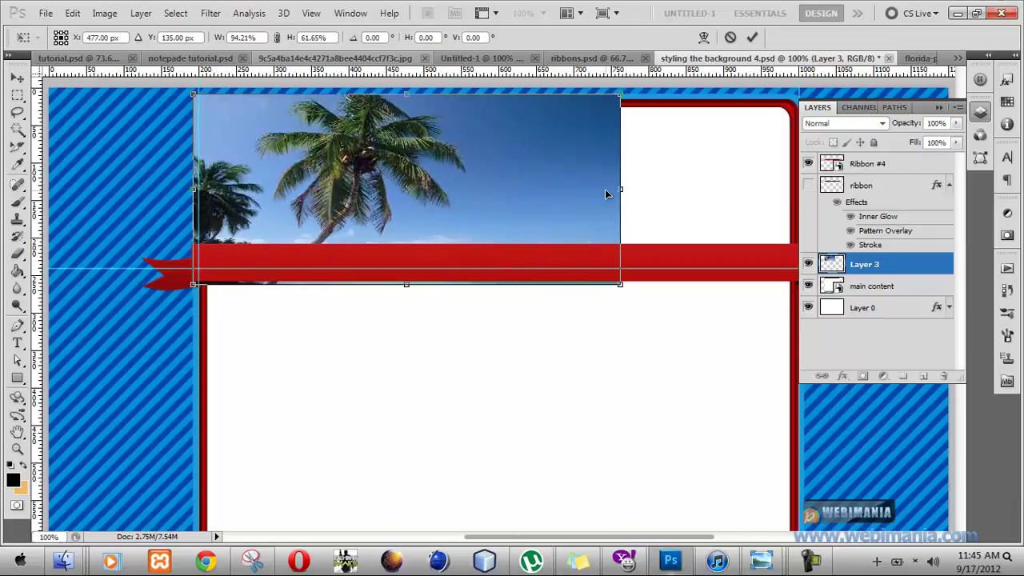
left_click_drag(620, 191, 461, 237)
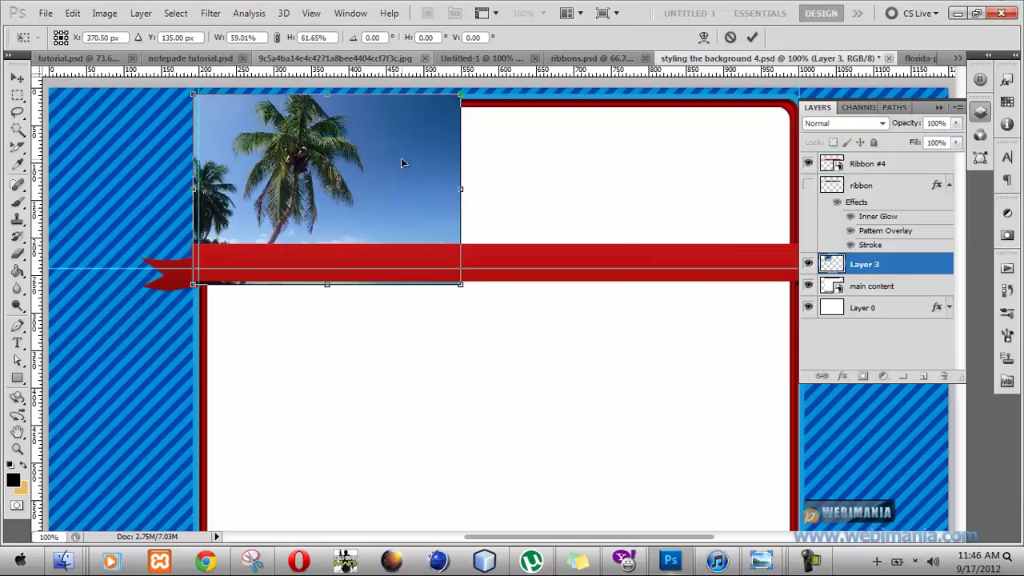
key("Escape")
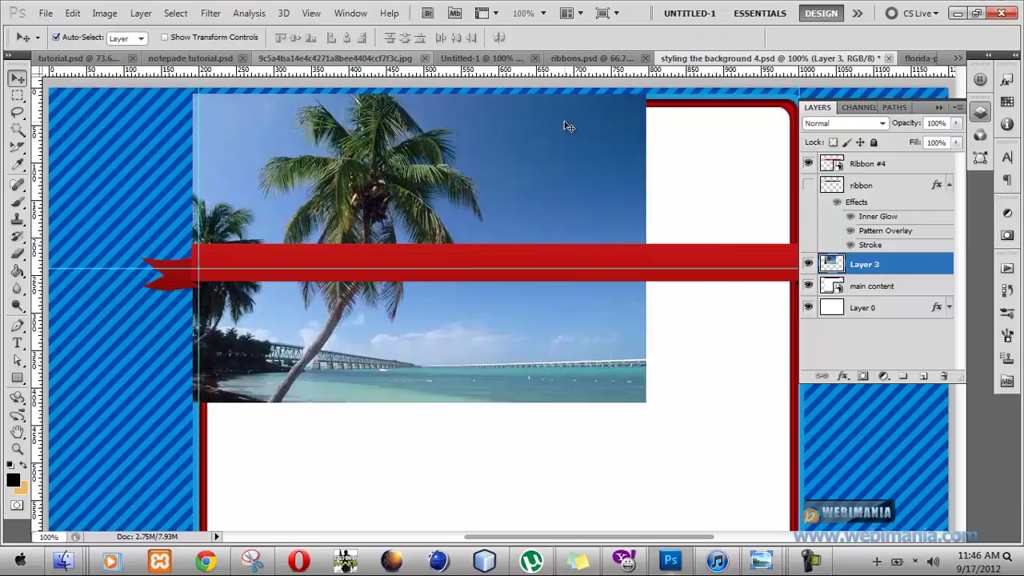
- Scale the palm photo proportionally to 55% with Free Transform and place it in the content panel's upper-left corner above the ribbon
key("ctrl+t")
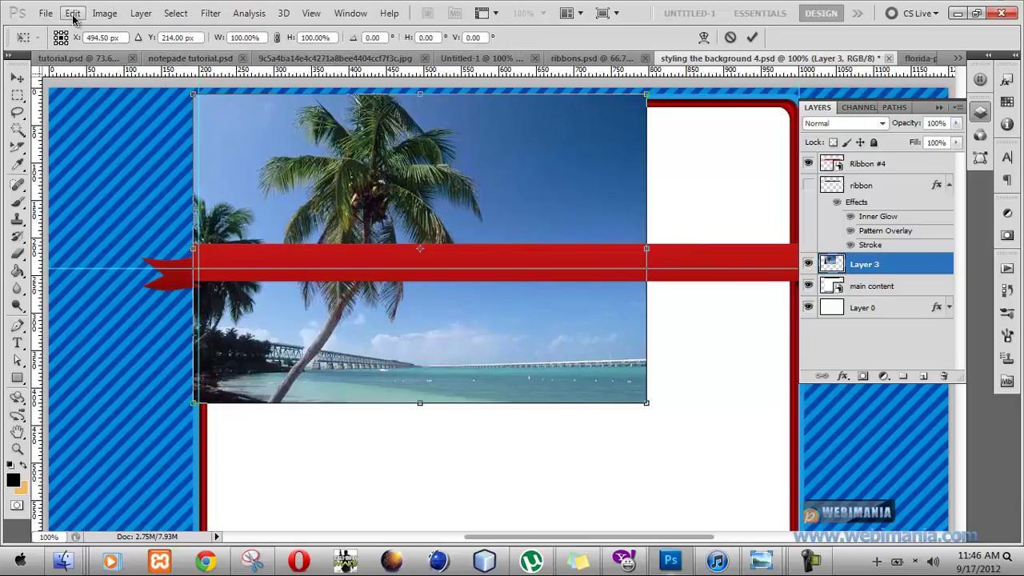
left_click(279, 38)
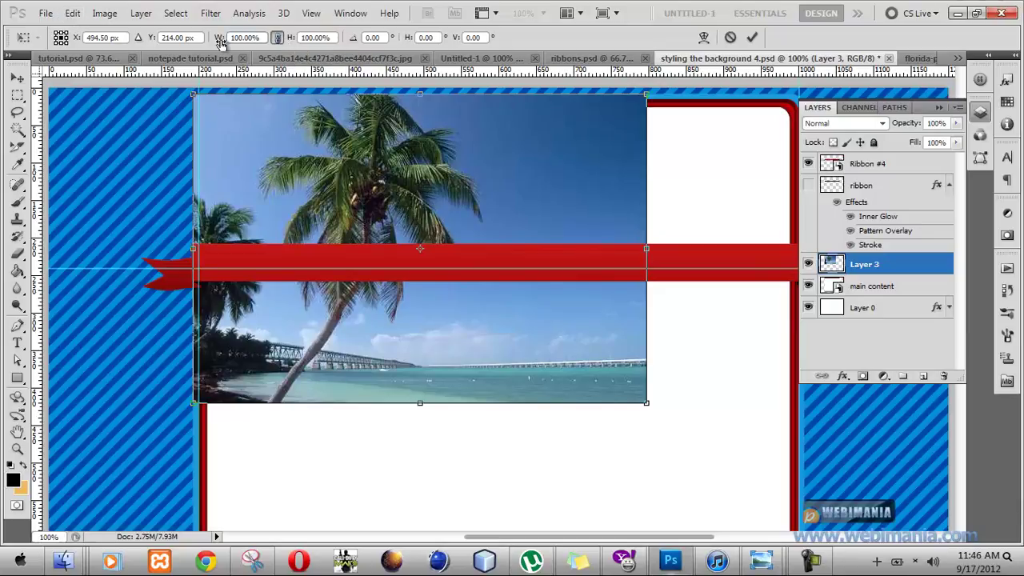
left_click_drag(214, 43, 173, 44)
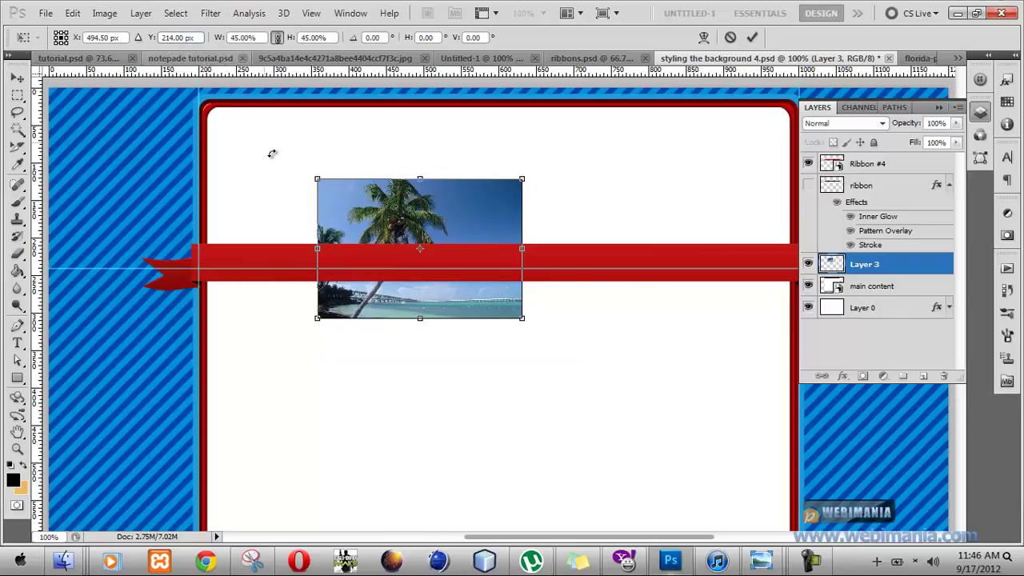
left_click_drag(350, 219, 238, 145)
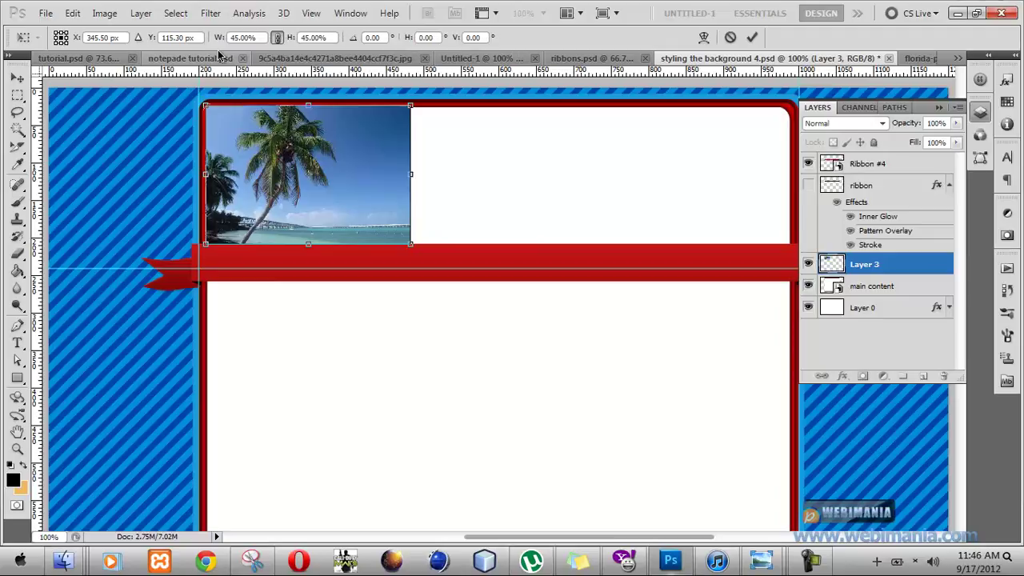
left_click_drag(215, 40, 240, 42)
left_click_drag(308, 189, 325, 207)
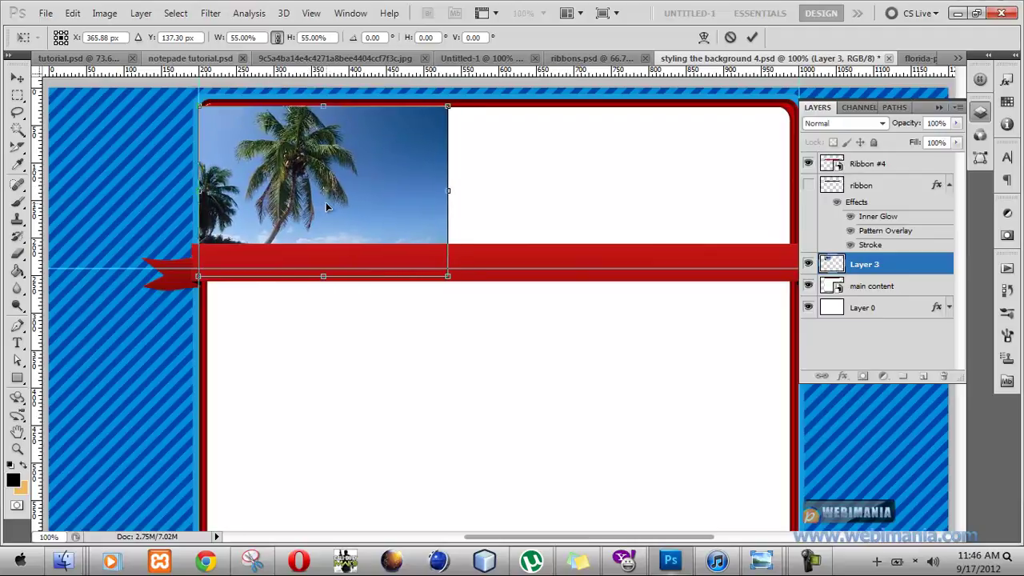
key("Return")
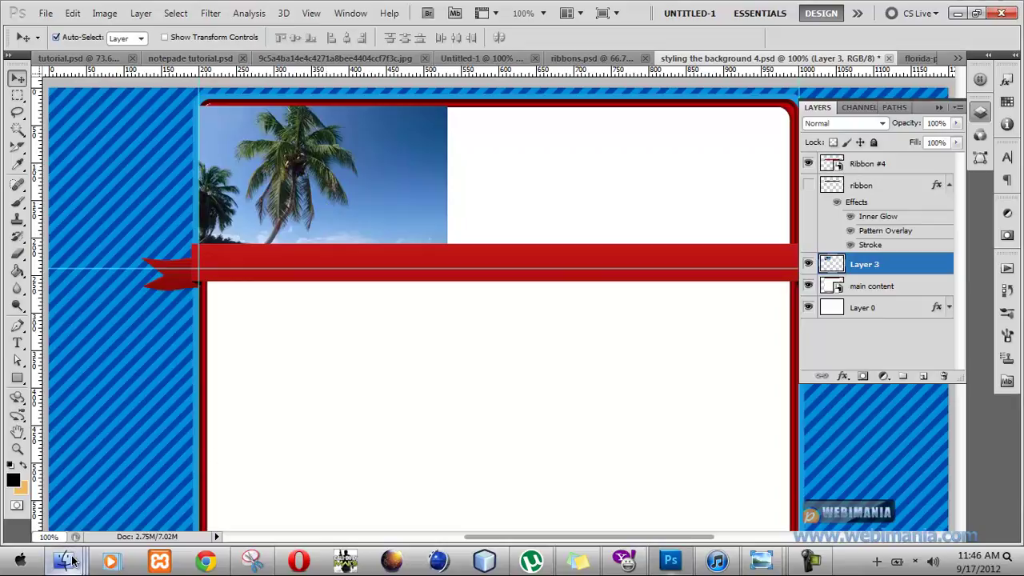
- Open the palm_trees_on_the_sand_1495__Wallpaper_o1p5k image from the PALMS resource folder in Adobe Photoshop CS5
mouse_move(71, 560)
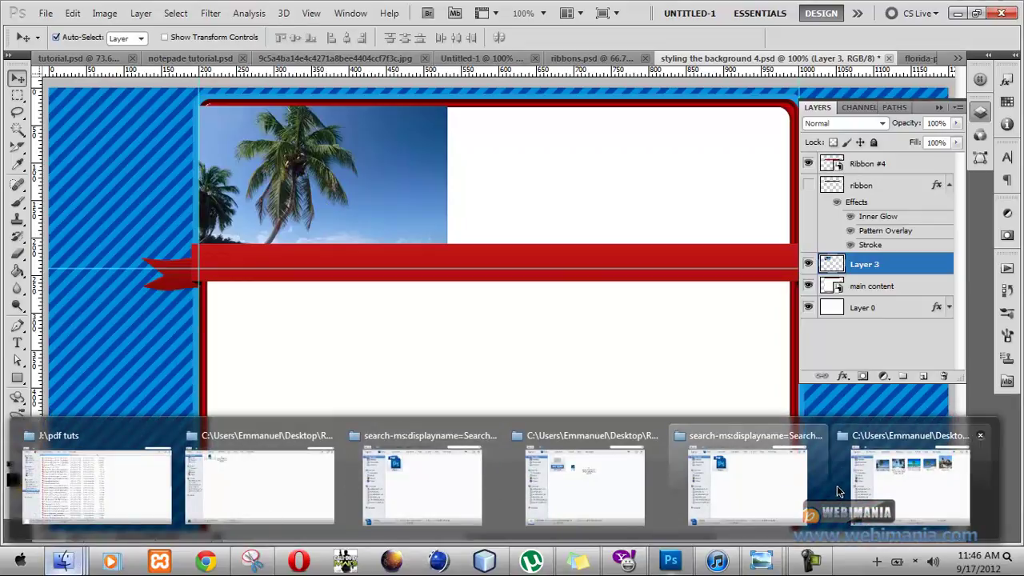
left_click(872, 483)
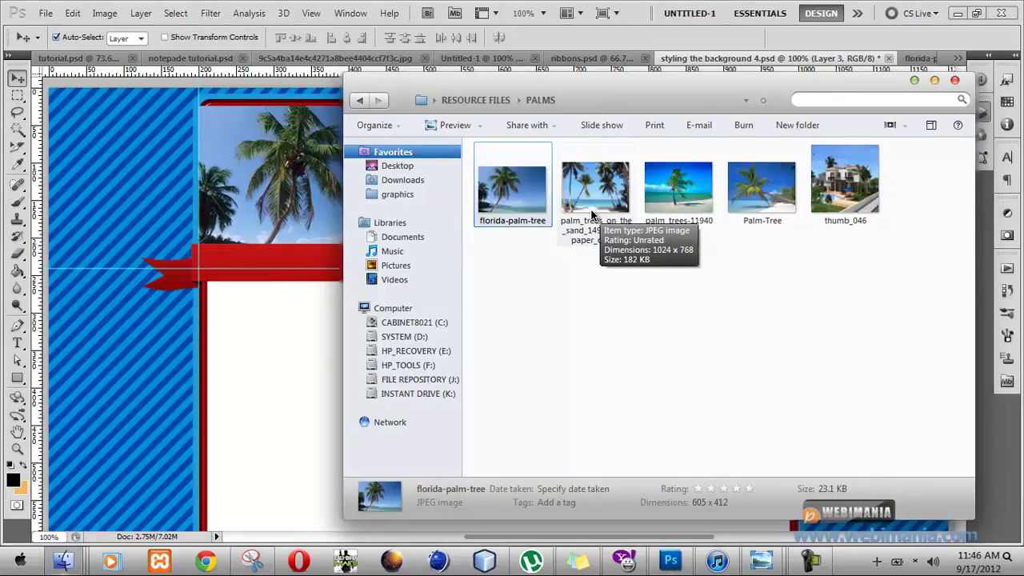
left_click(561, 174)
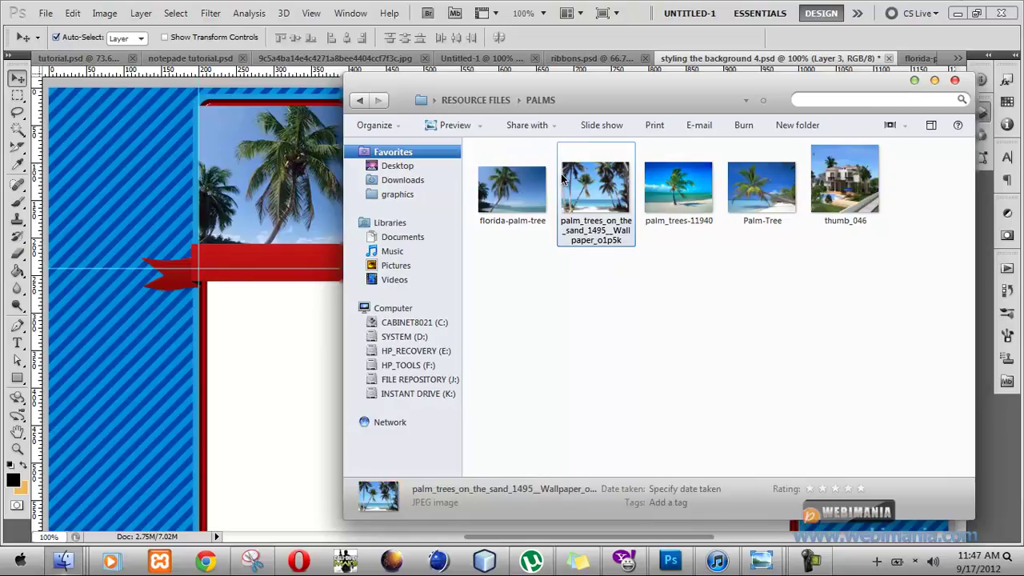
right_click(612, 184)
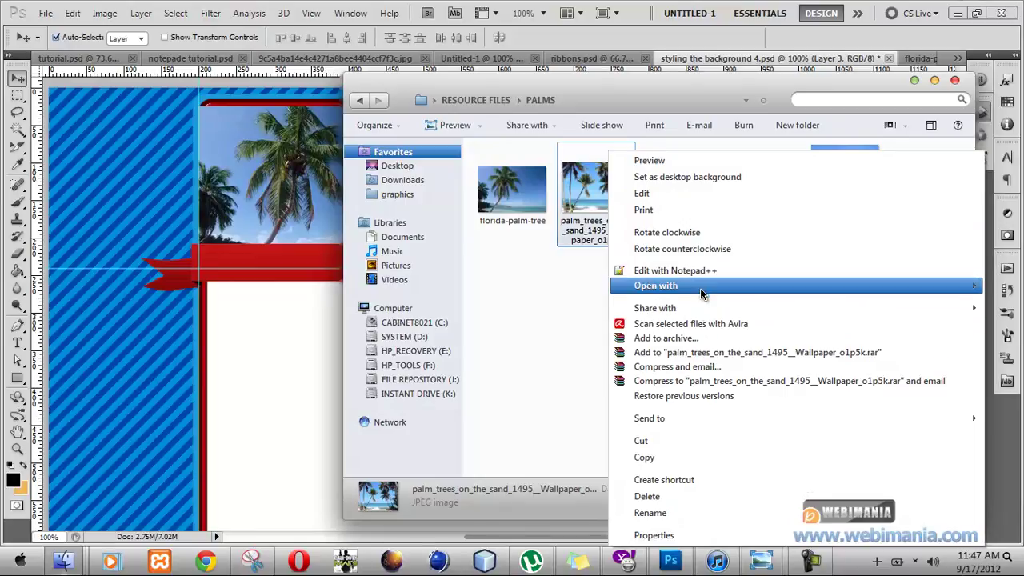
mouse_move(701, 289)
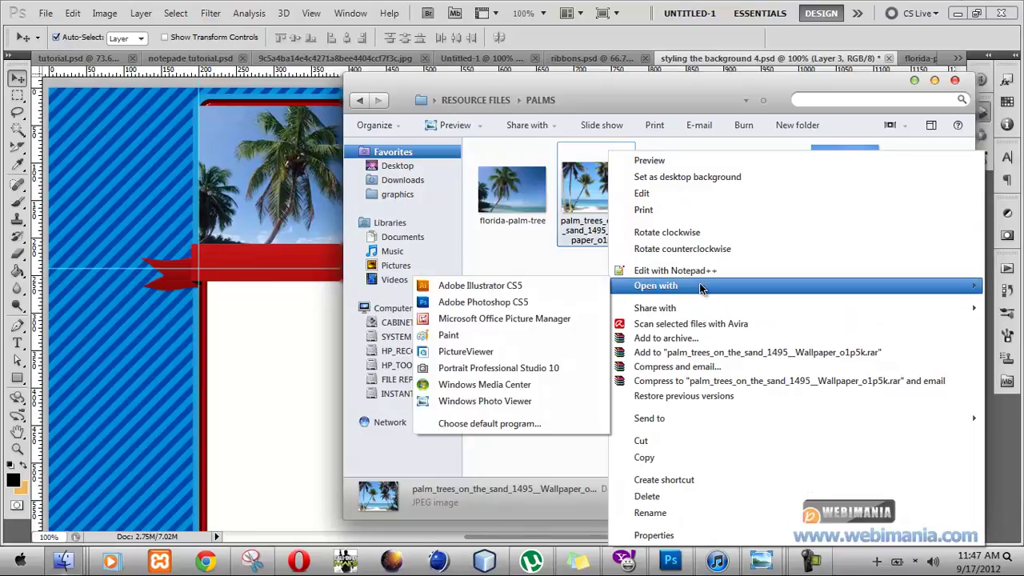
left_click(528, 308)
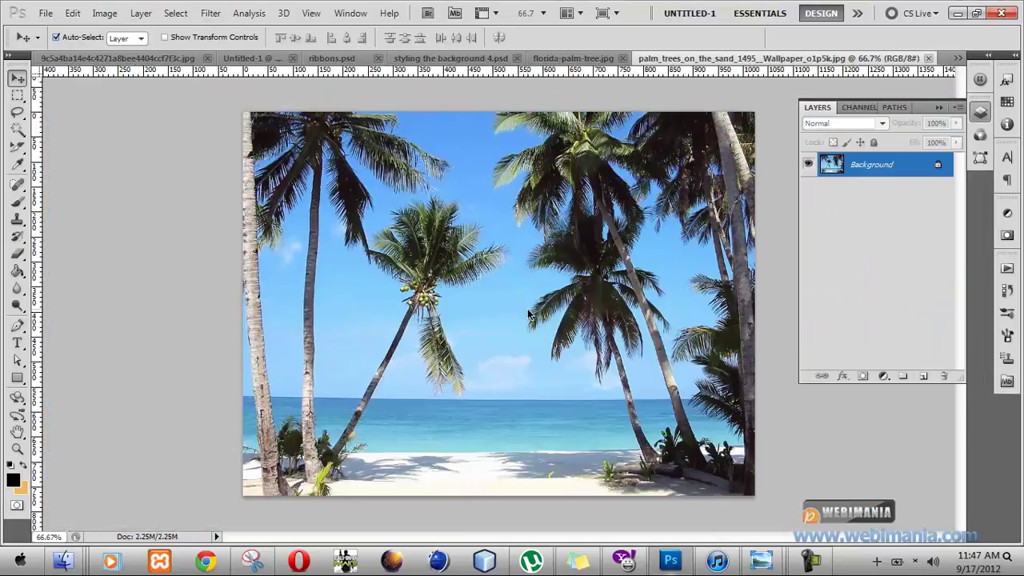
- Copy the entire palm_trees_on_the_sand image into styling the background 4.psd as a new layer above Layer 3
key("ctrl+a")
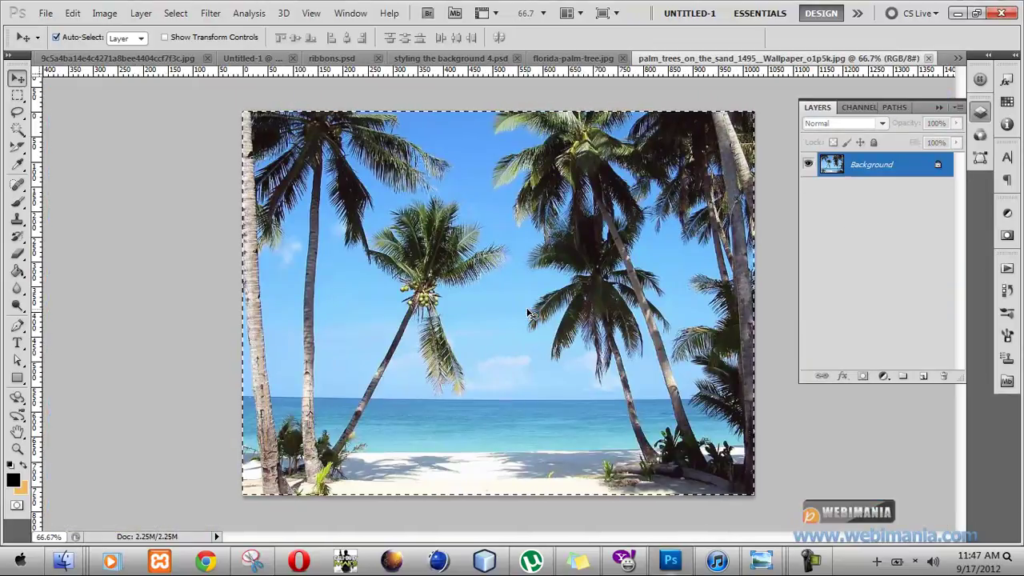
left_click(439, 59)
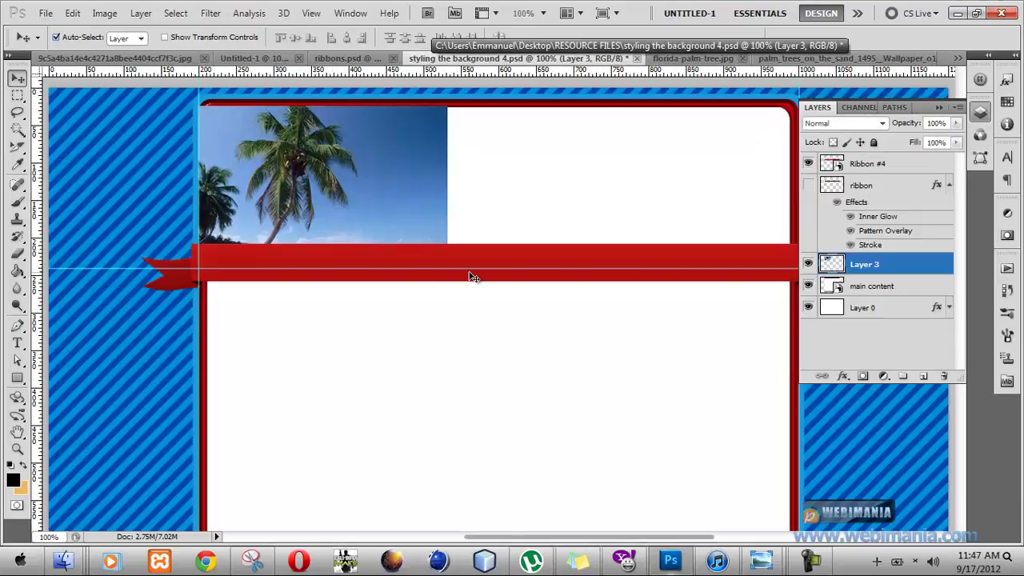
key("ctrl+v")
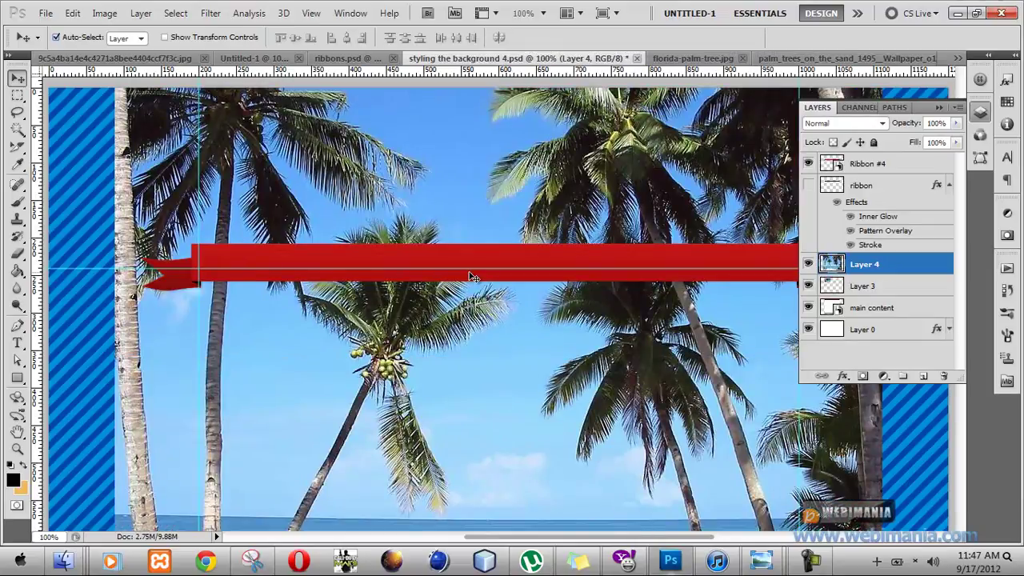
- Scale the pasted beach photo proportionally to 31% with Free Transform and move it beside the first palm photo at the panel's top edge
key("ctrl+t")
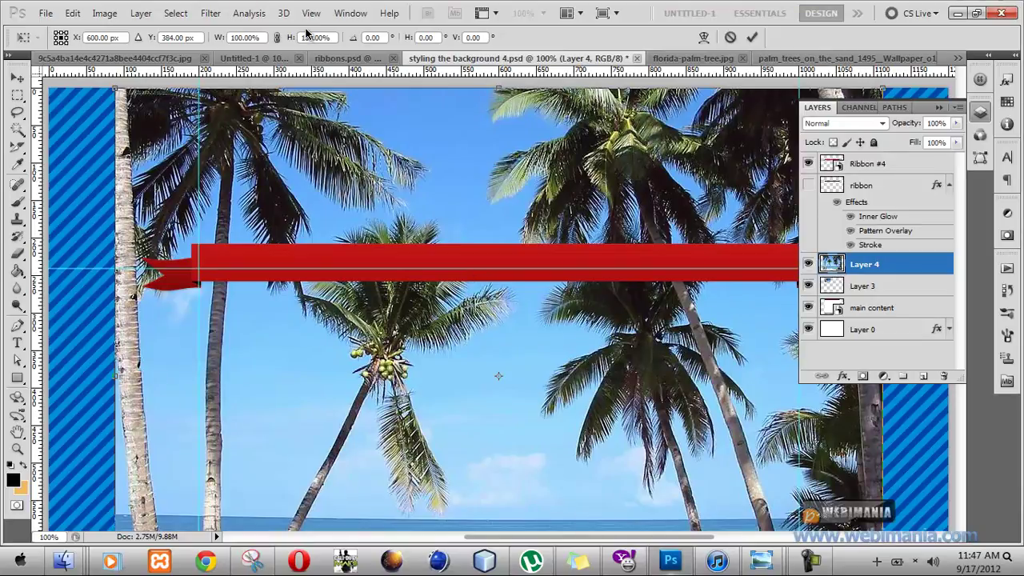
left_click(278, 38)
double_click(244, 38)
type("43")
key("Return")
left_click_drag(390, 348, 463, 202)
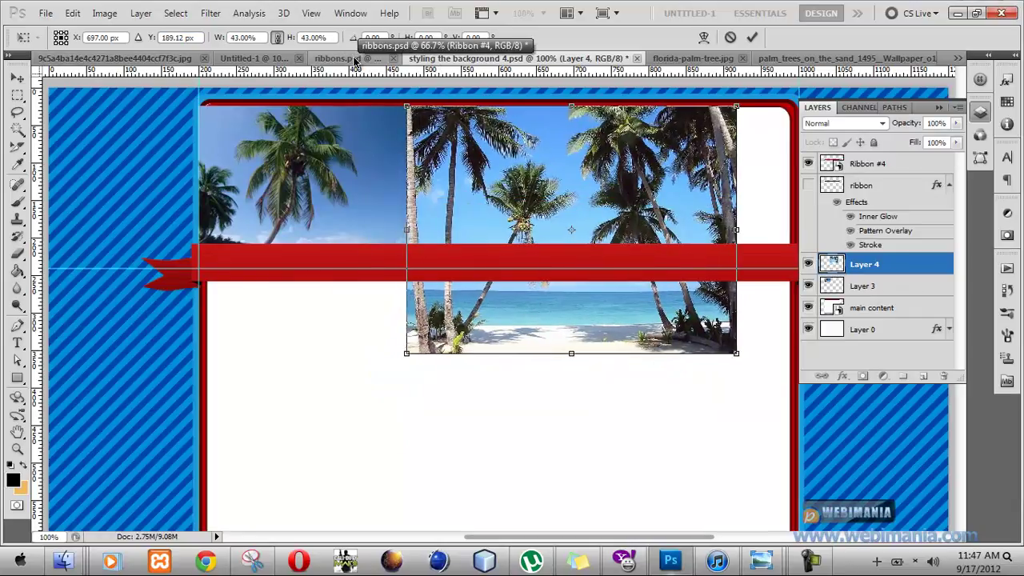
left_click_drag(218, 39, 205, 40)
left_click_drag(483, 172, 464, 132)
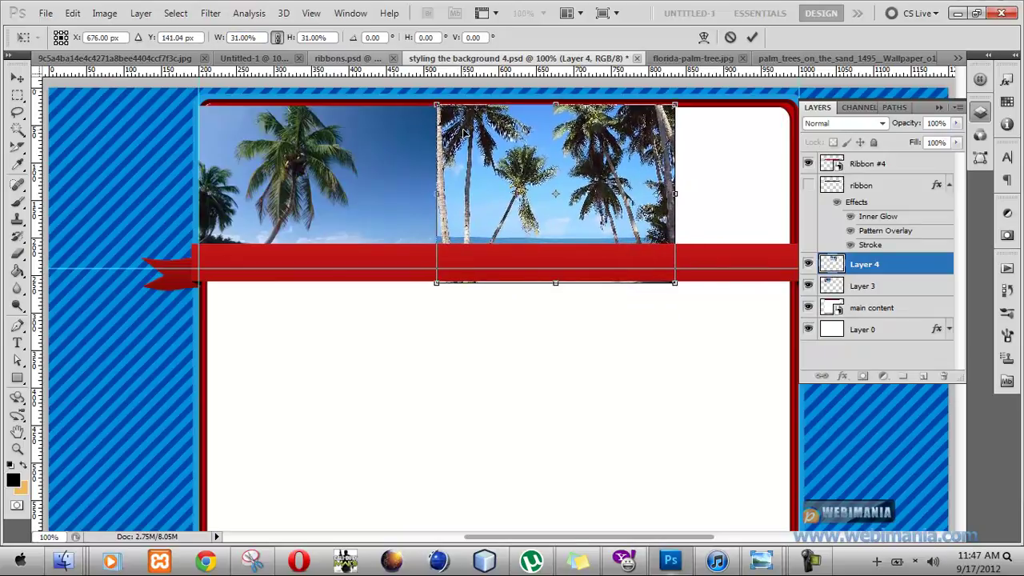
- Nudge the beach photo left so it overlaps the first palm photo's right side, and apply the transform
key("Left")
key("Left")
key("Left")
key("Left")
key("Left")
key("Left")
key("Left")
key("Left")
key("Left")
key("Left")
key("Left")
key("Left")
key("Left")
key("Left")
key("Left")
key("Left")
key("Left")
key("Left")
key("Left")
key("Left")
key("Left")
key("Left")
key("Left")
key("Left")
key("Return")
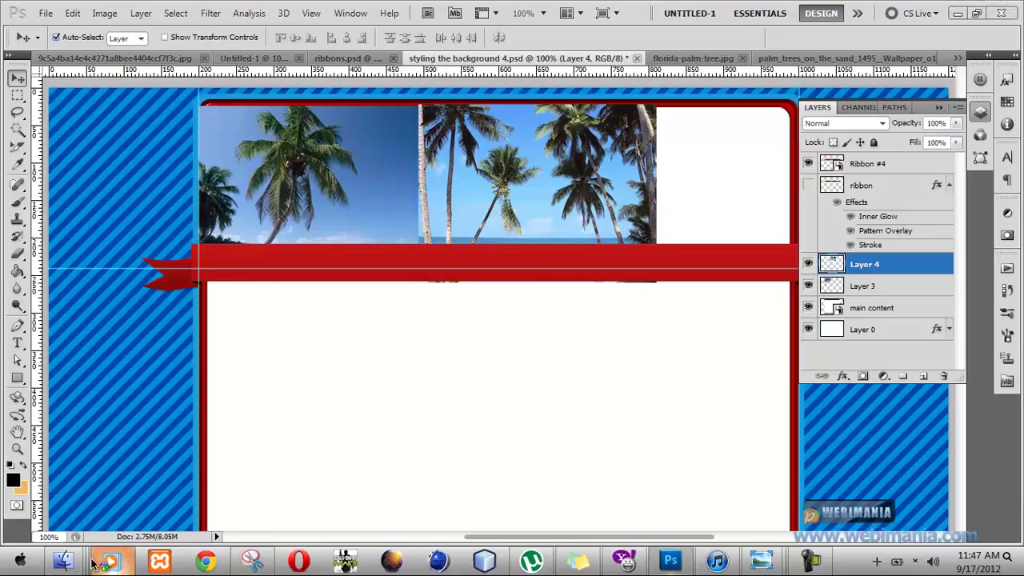
- Open the palm_trees-11940 image from the PALMS resource folder in Adobe Photoshop CS5
mouse_move(64, 562)
left_click(601, 436)
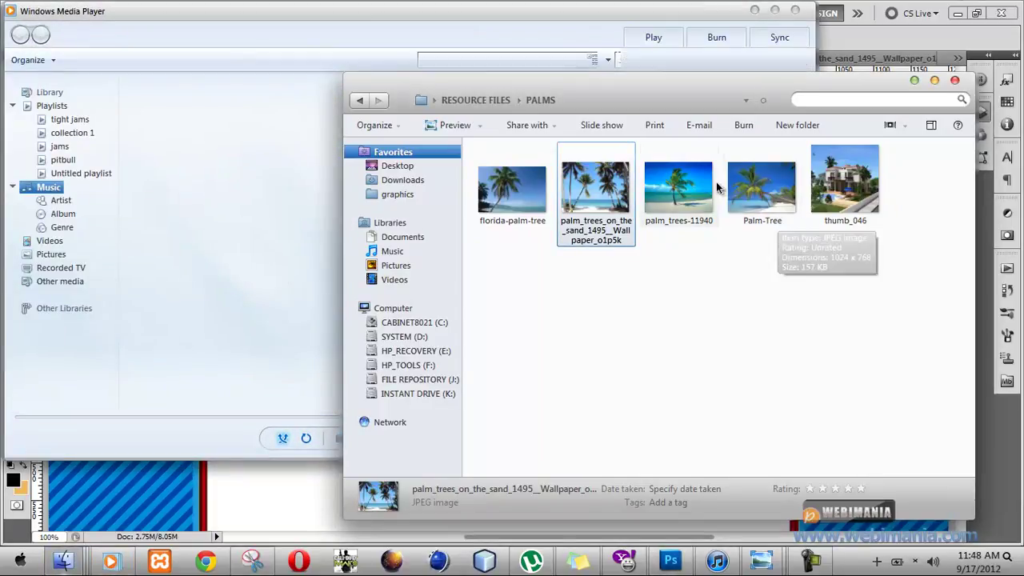
left_click(671, 194)
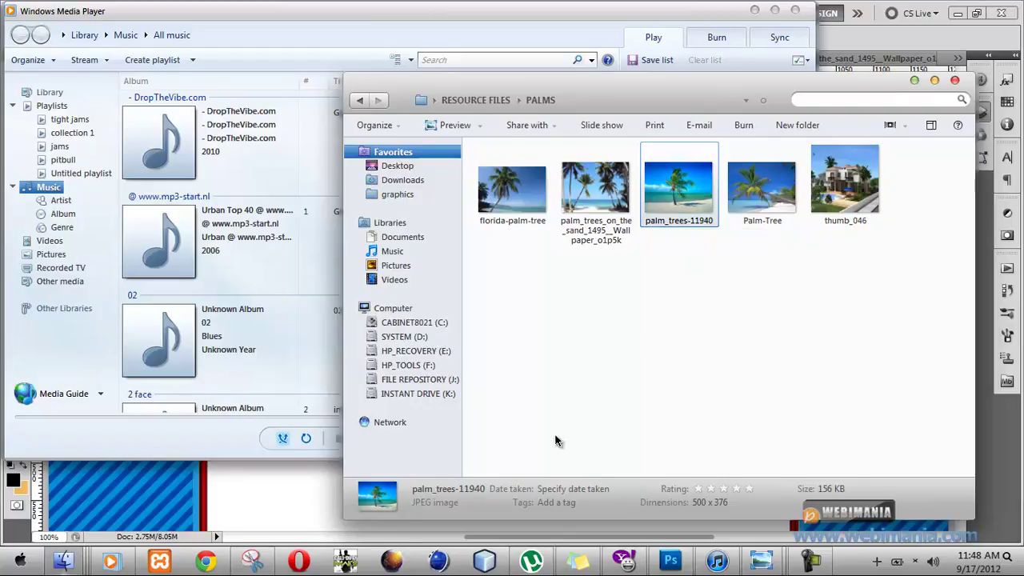
left_click(241, 515)
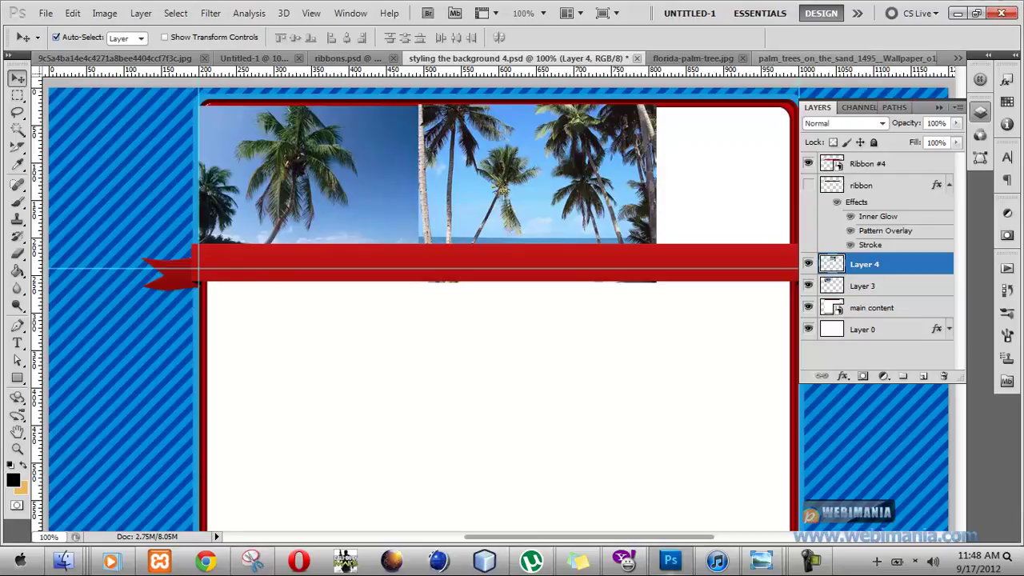
mouse_move(66, 562)
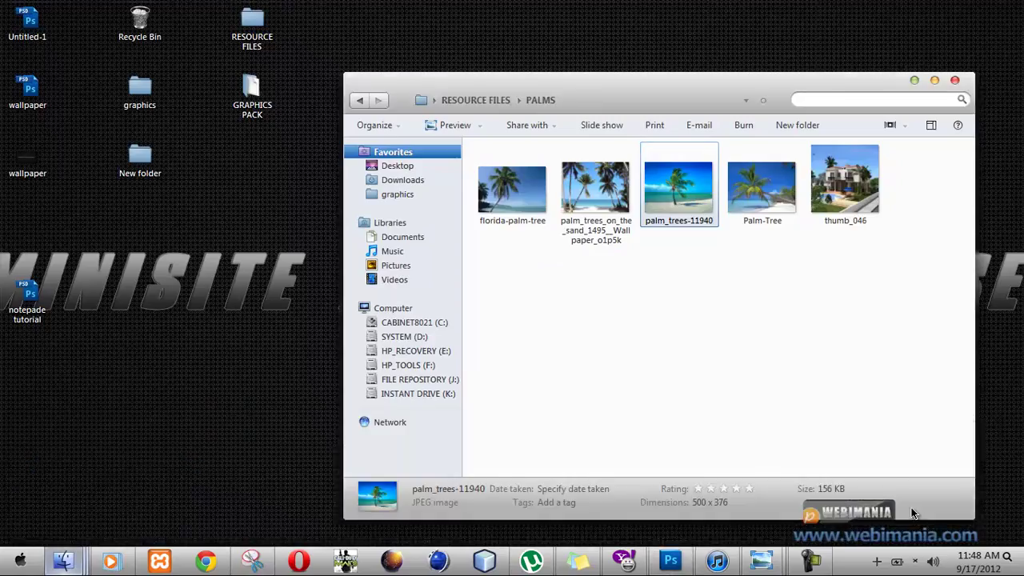
left_click(904, 472)
right_click(685, 199)
mouse_move(792, 286)
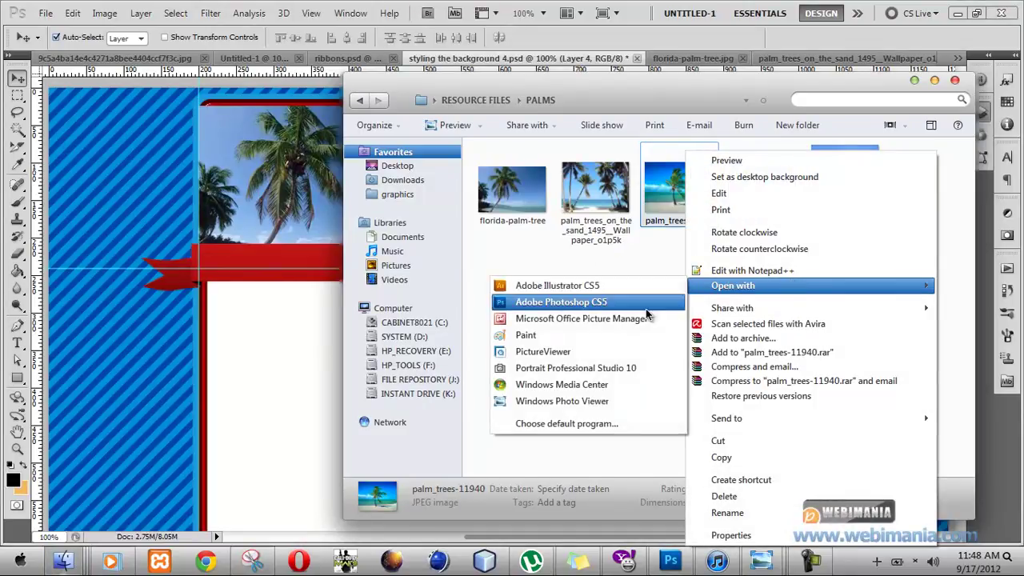
left_click(592, 300)
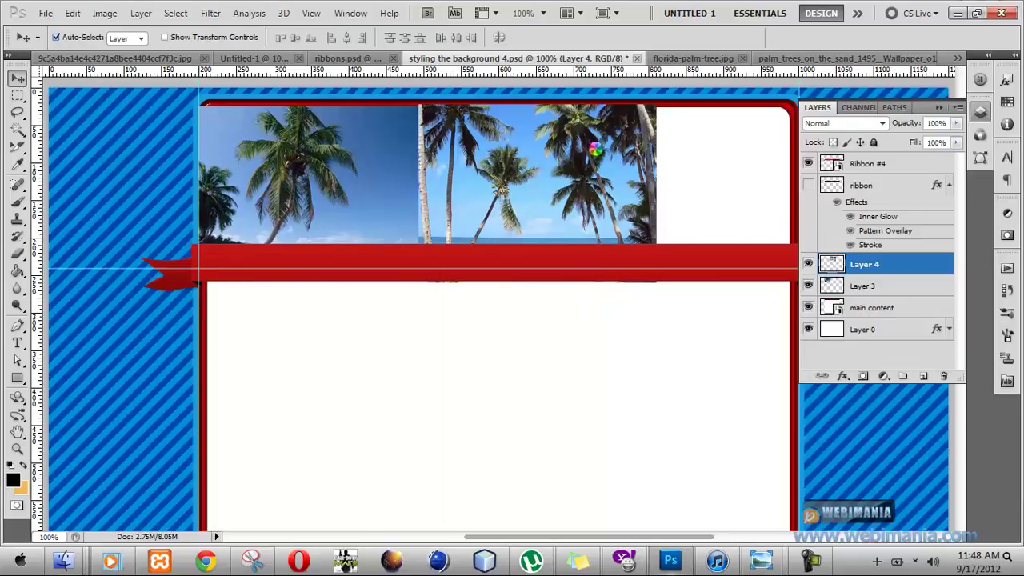
- Copy the entire palm_trees-11940 image into styling the background 4.psd and move it to the content panel's upper-right area
key("ctrl+a")
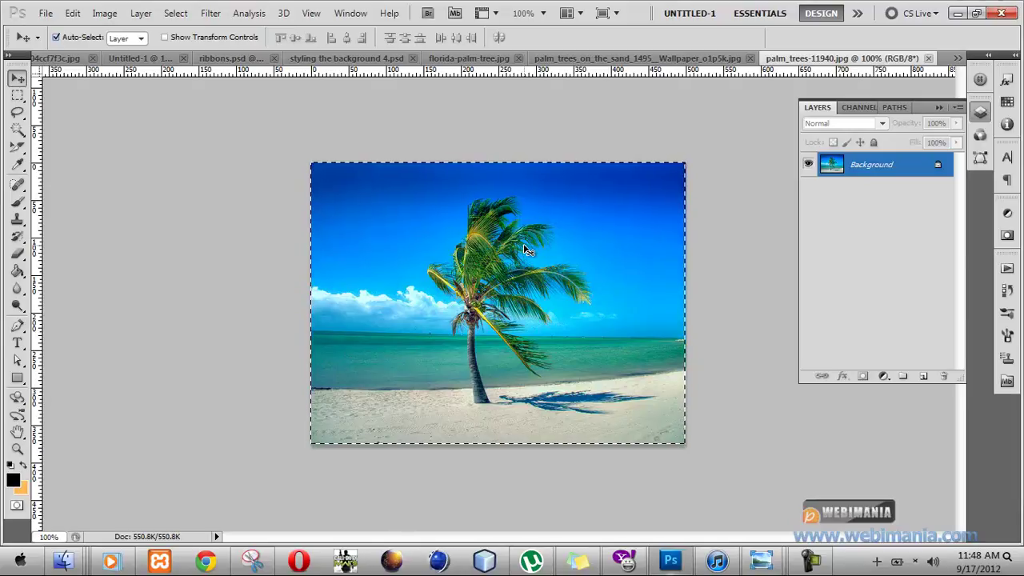
left_click_drag(583, 125, 348, 74)
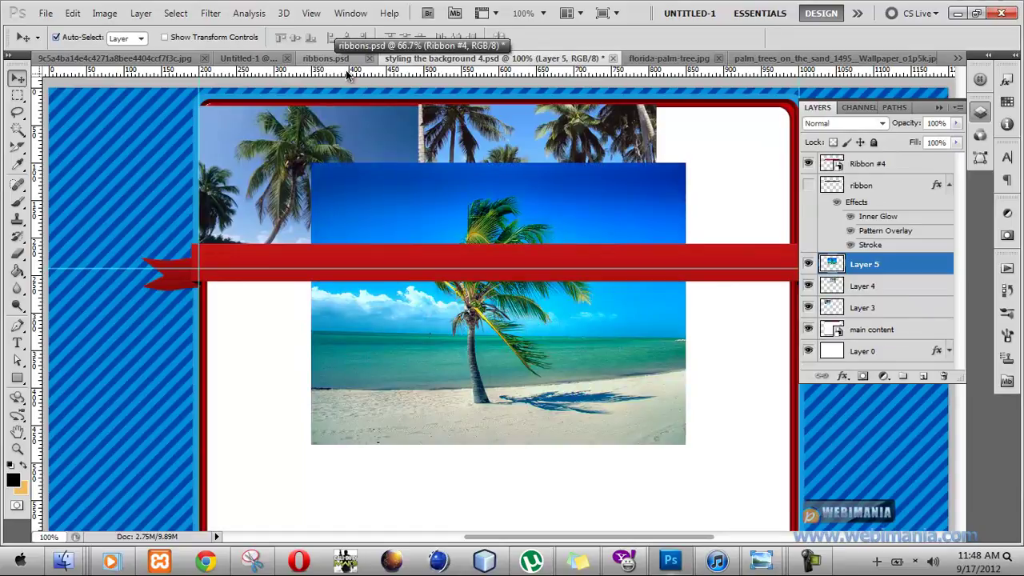
left_click_drag(501, 211, 616, 155)
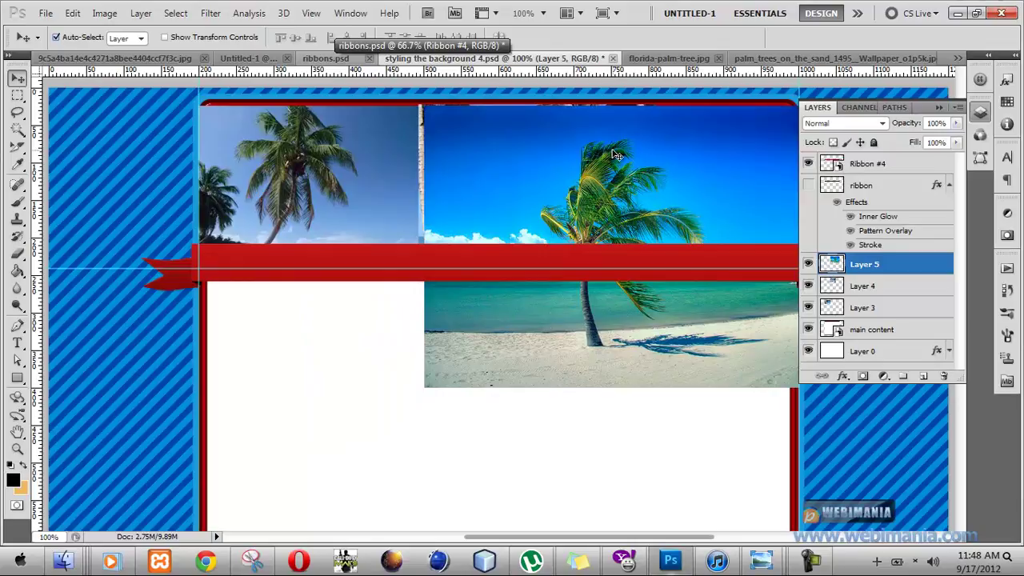
- Scale the third palm photo proportionally to 63% with Free Transform and place it at the header's right end, overlapping the middle photo
key("ctrl+t")
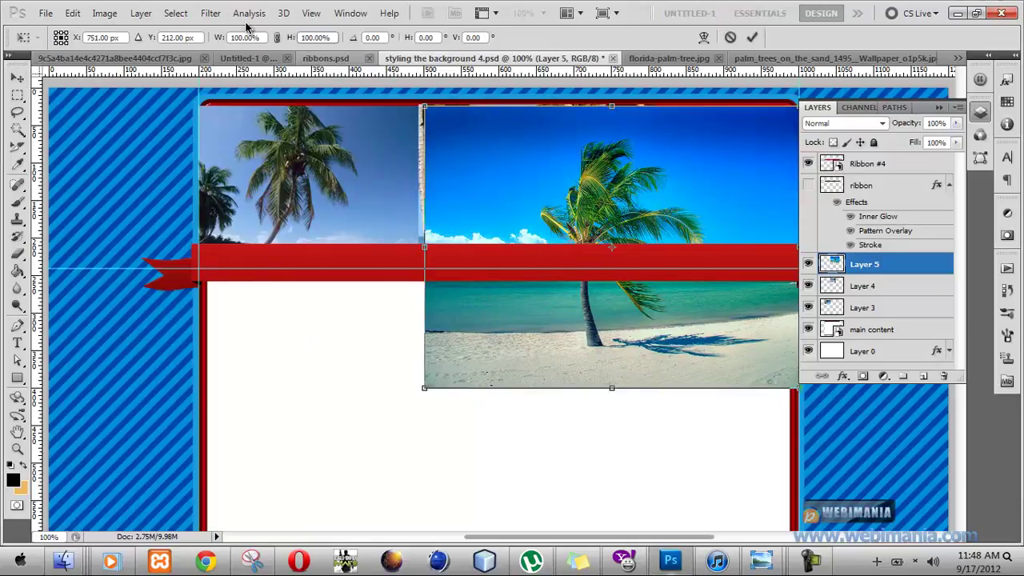
left_click(277, 37)
mouse_move(222, 38)
left_mouse_down()
mouse_move(189, 42)
mouse_move(209, 42)
left_mouse_up()
left_click_drag(589, 204, 695, 150)
key("Left")
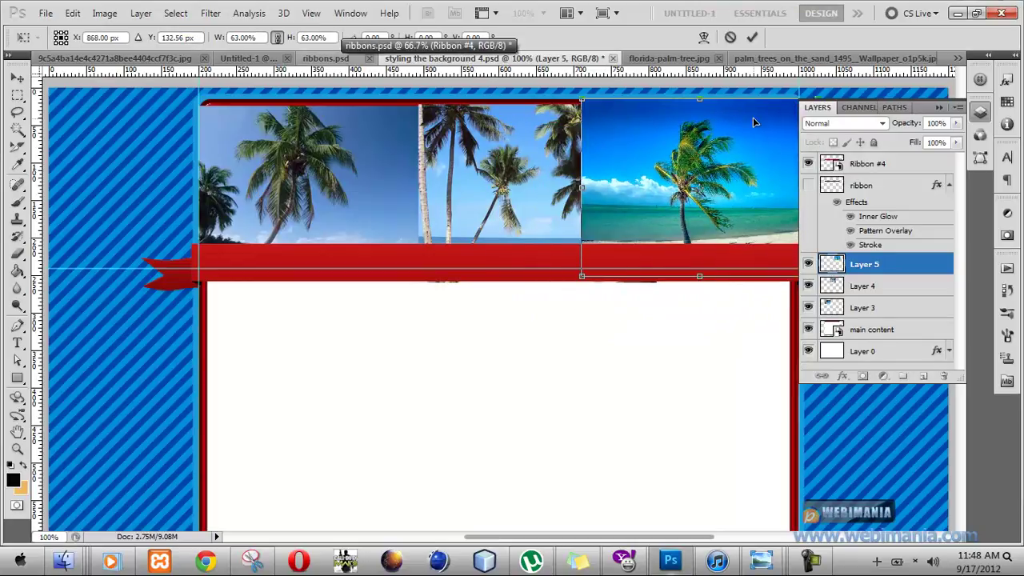
left_click(940, 110)
mouse_move(784, 148)
left_mouse_down()
mouse_move(777, 155)
mouse_move(796, 154)
mouse_move(775, 157)
left_mouse_up()
key("Return")
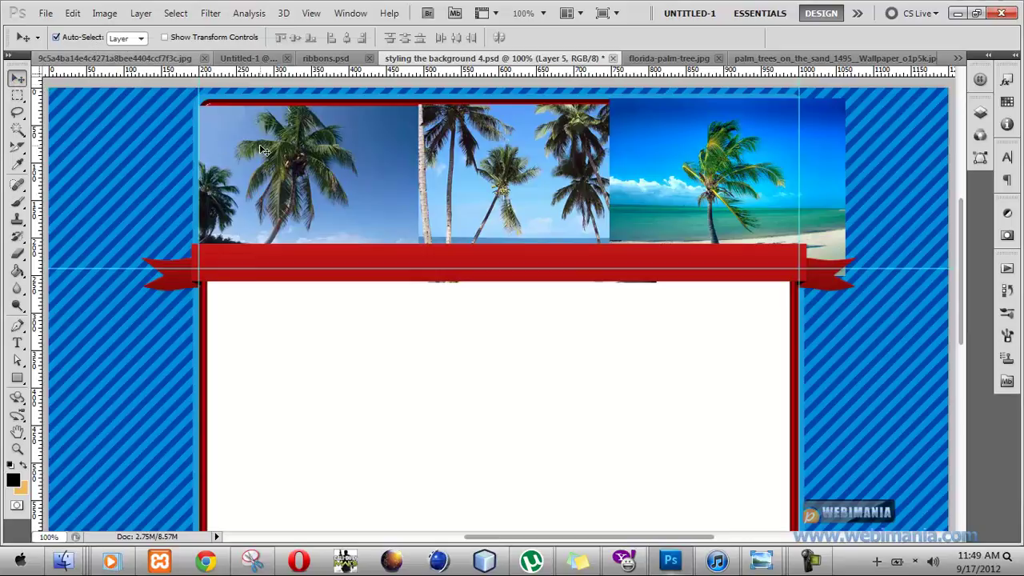
- Reopen the Layers panel with the leftmost photo's Layer 3 selected, and toggle the panel's display off and on
left_click(981, 113)
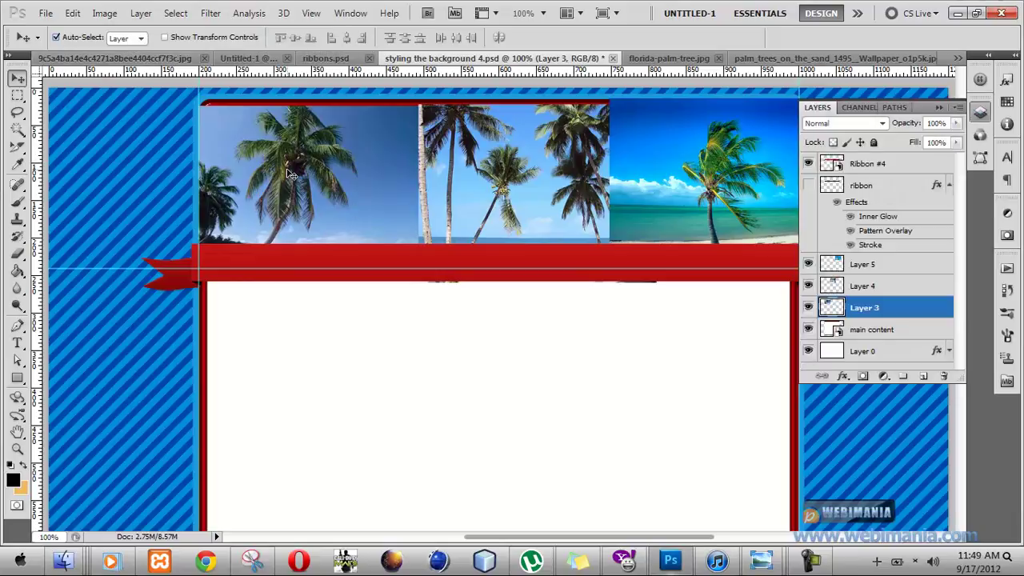
left_click(350, 13)
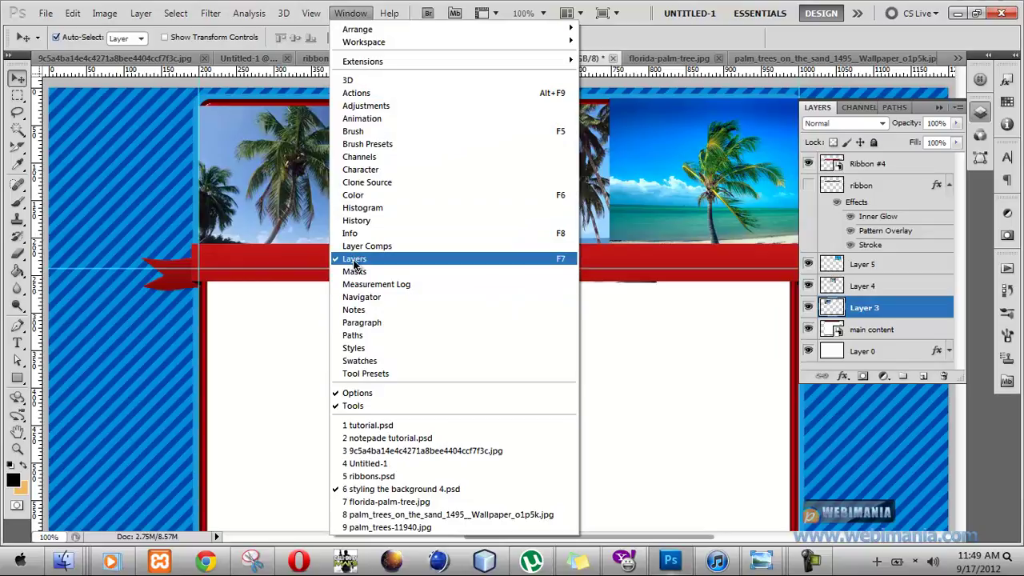
left_click(357, 264)
left_click(338, 13)
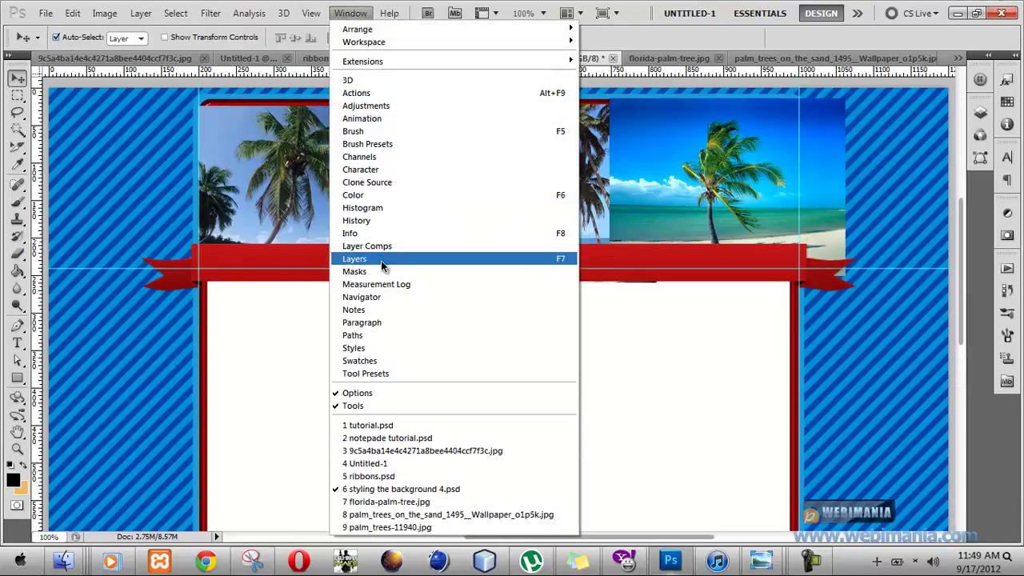
left_click(380, 260)
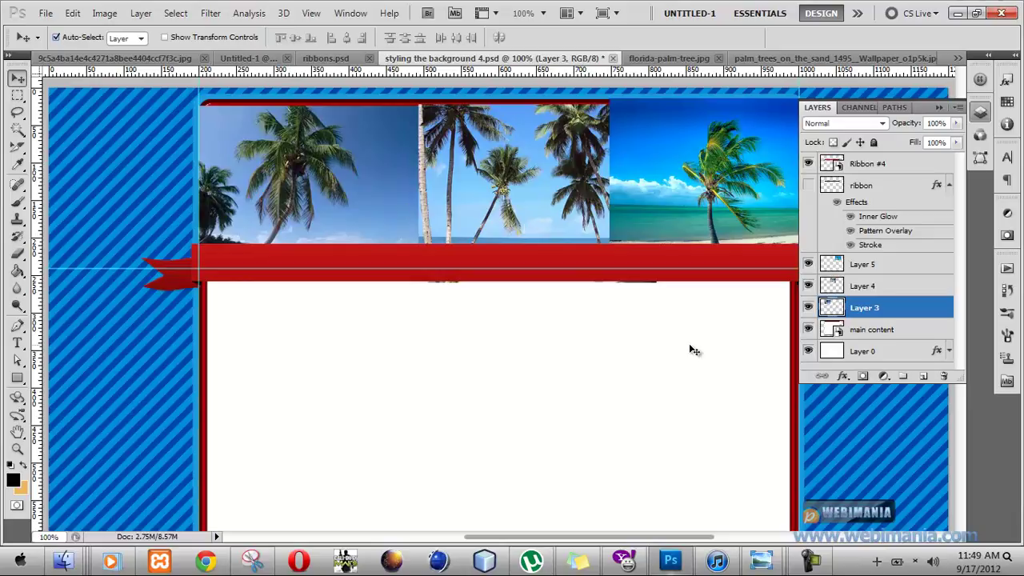
- Add a layer mask to Layer 3 and activate the Eraser tool
left_click(864, 377)
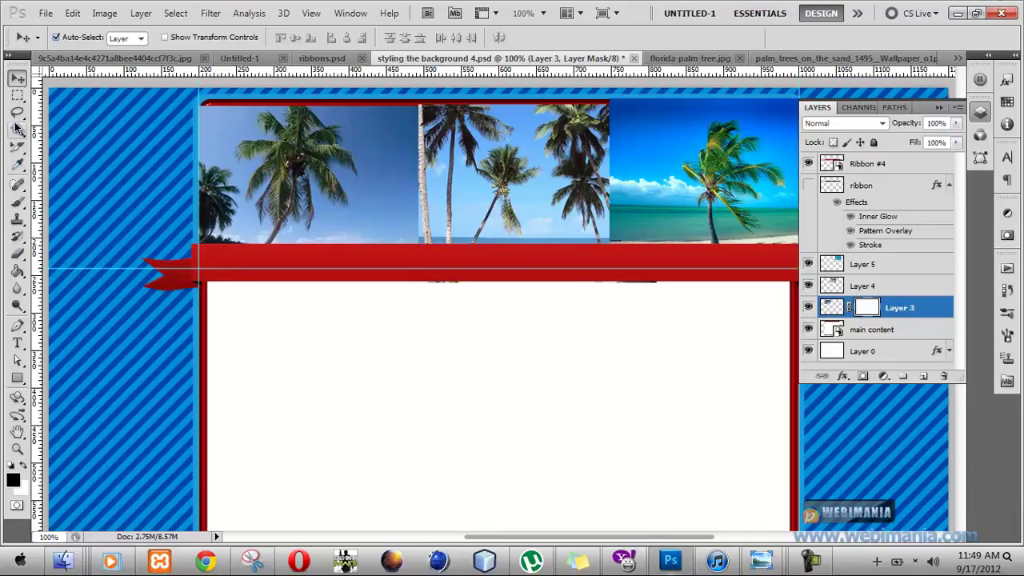
left_click(16, 204)
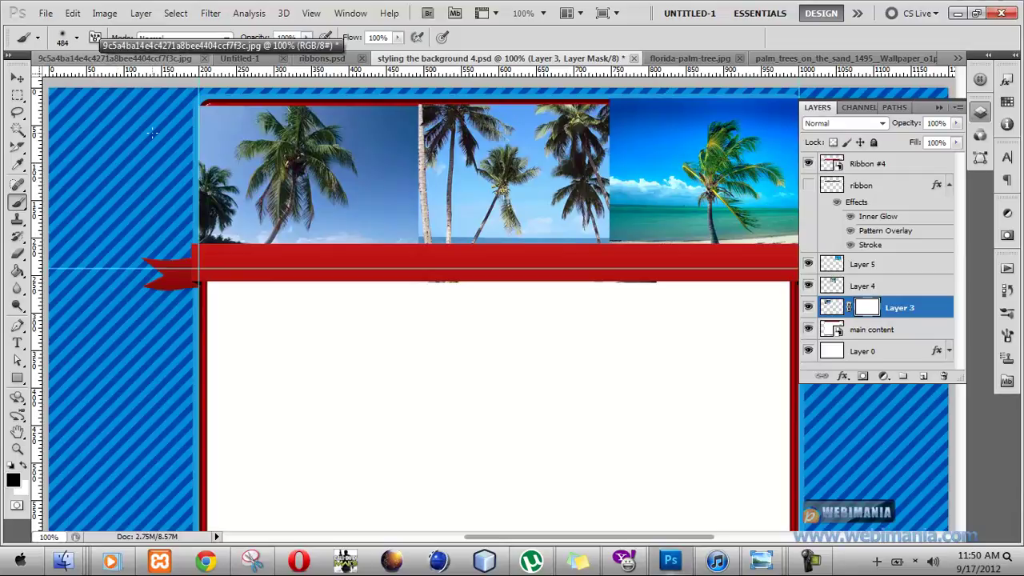
left_click(16, 255)
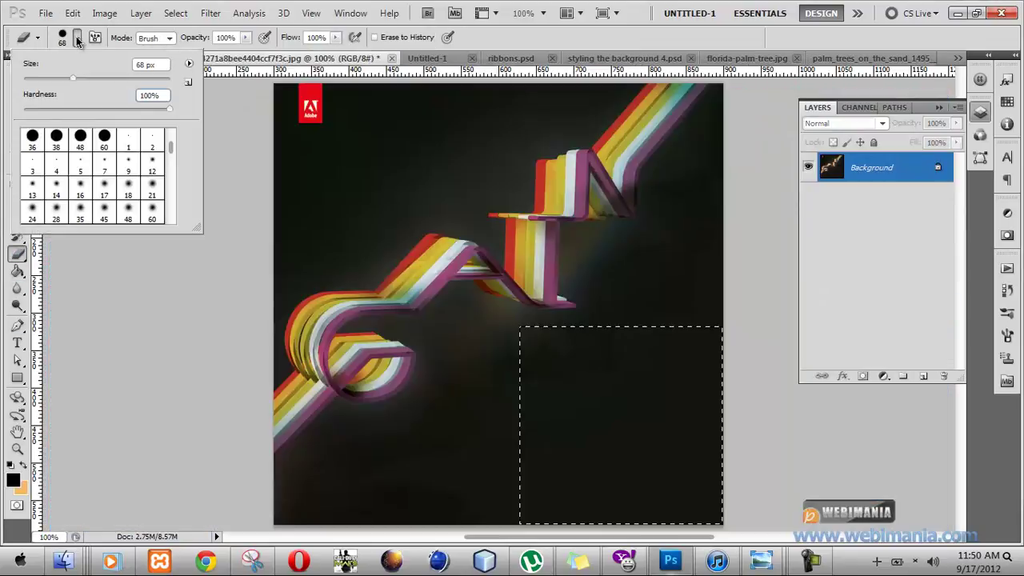
- Close the 9c5a4ba14e4c4271a8bee4404ccf7f3c.jpg document without saving its changes and return to the minisite design
left_click(75, 38)
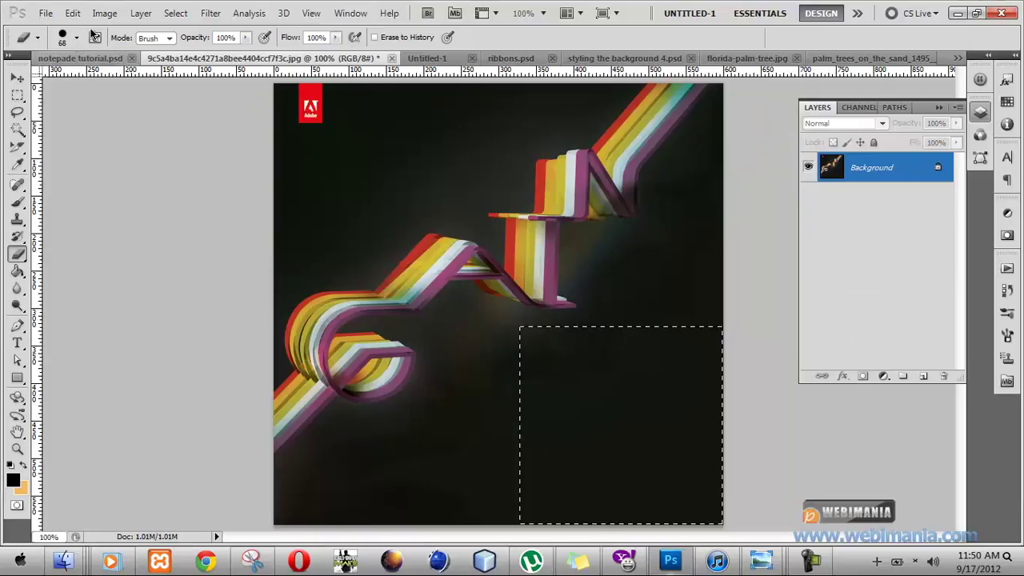
left_click(391, 58)
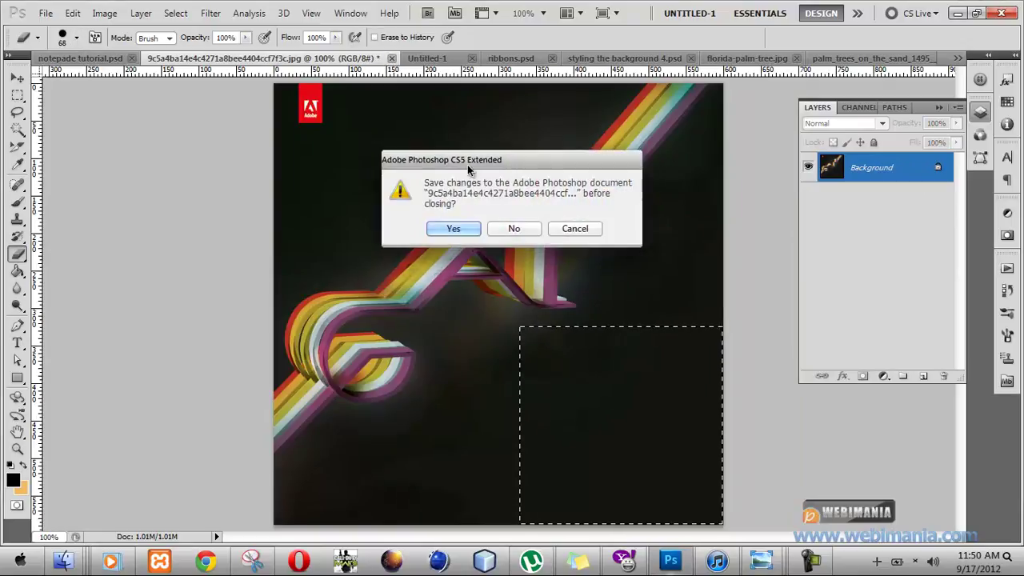
left_click(514, 228)
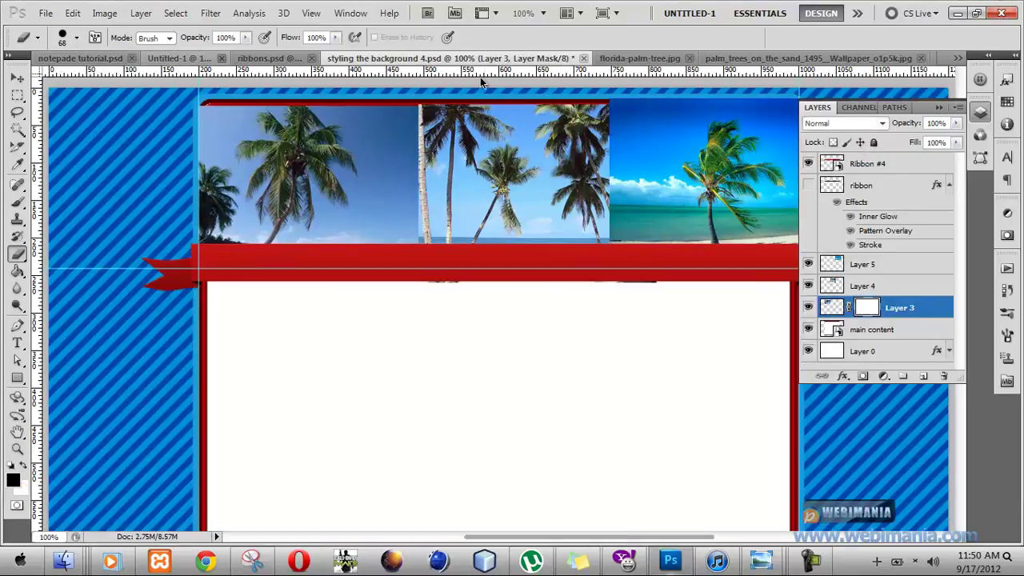
- Set the Eraser to a 38 px brush and reduce its hardness to the minimum
left_click(68, 45)
left_click(56, 141)
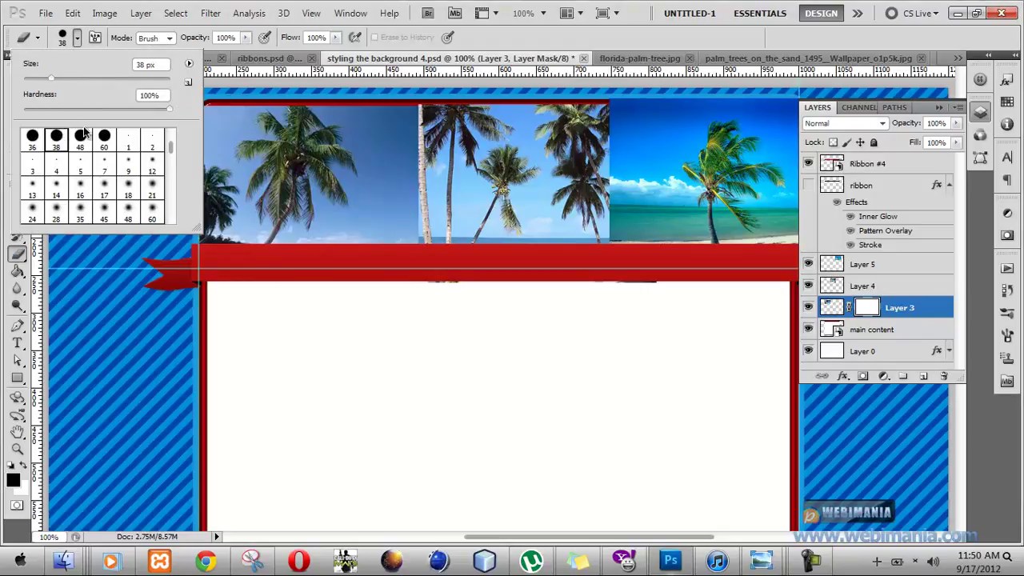
left_click(496, 58)
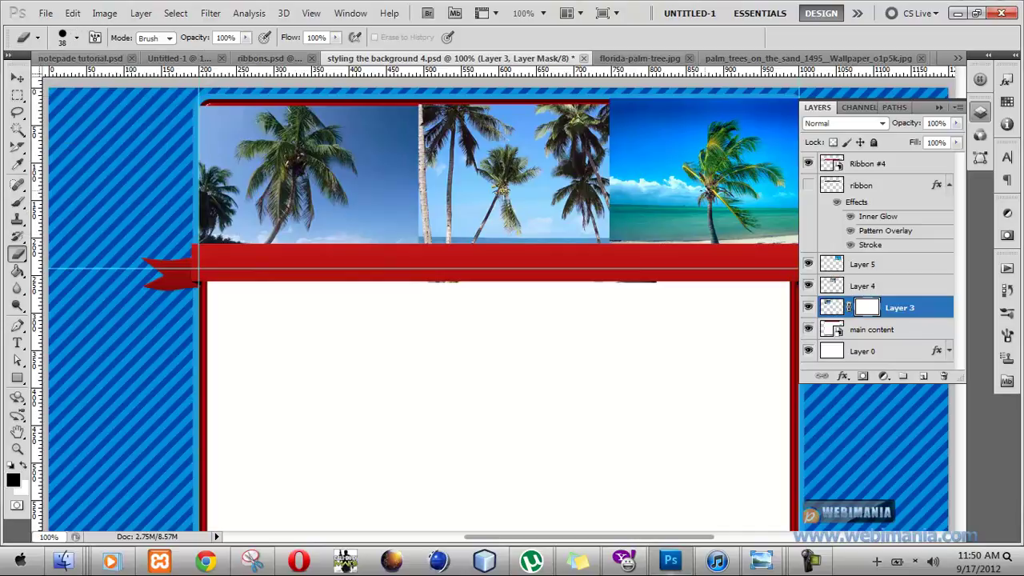
left_click(16, 78)
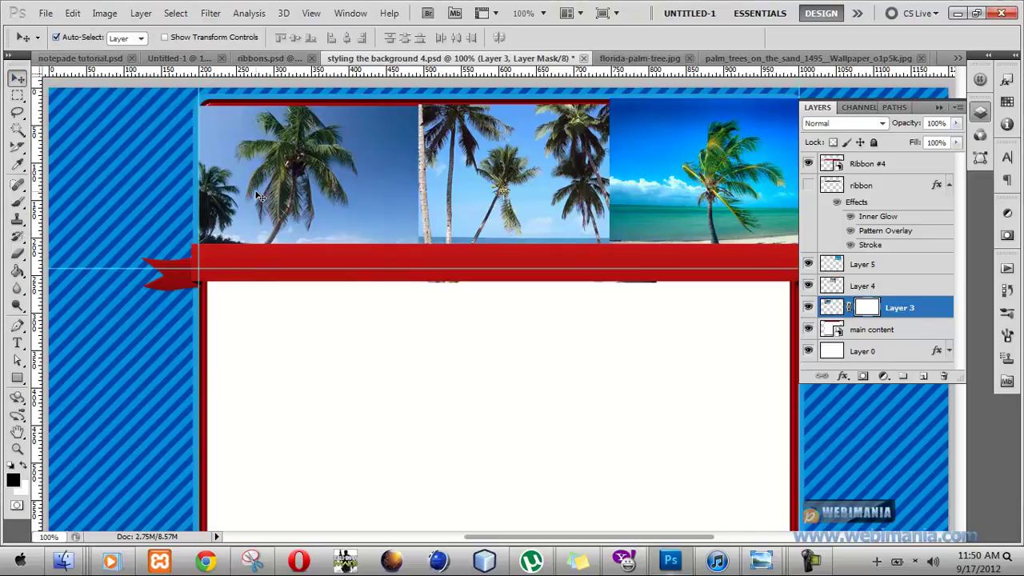
left_click(24, 254)
left_click(77, 37)
left_click_drag(103, 111, 9, 114)
left_click(553, 48)
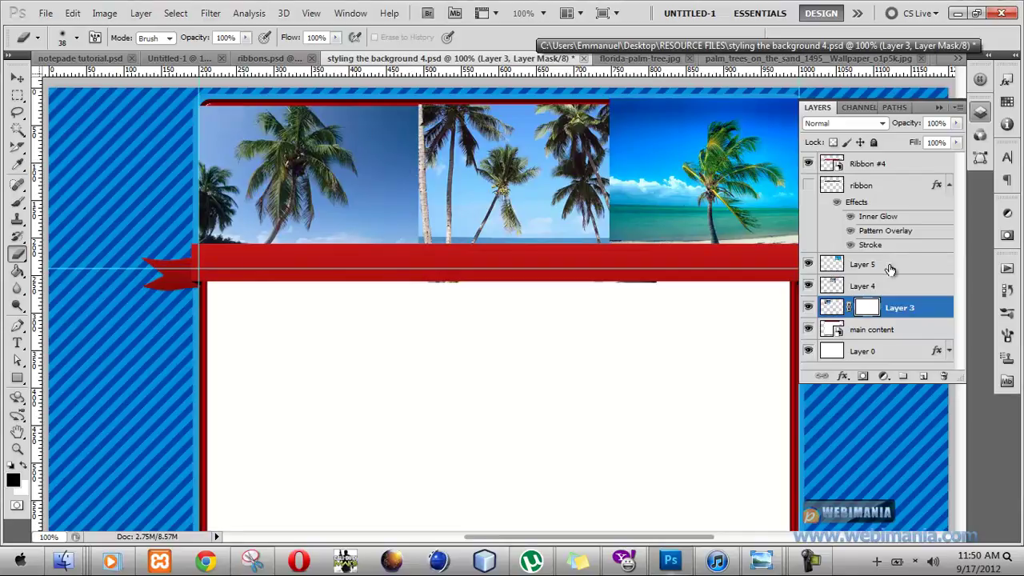
- Try erasing the leftmost photo's right edge on Layer 3's image, and revert to the Add Layer Mask history state
left_click(832, 308)
mouse_move(415, 202)
left_mouse_down()
mouse_move(412, 209)
mouse_move(411, 106)
mouse_move(408, 240)
mouse_move(414, 116)
mouse_move(412, 182)
left_mouse_up()
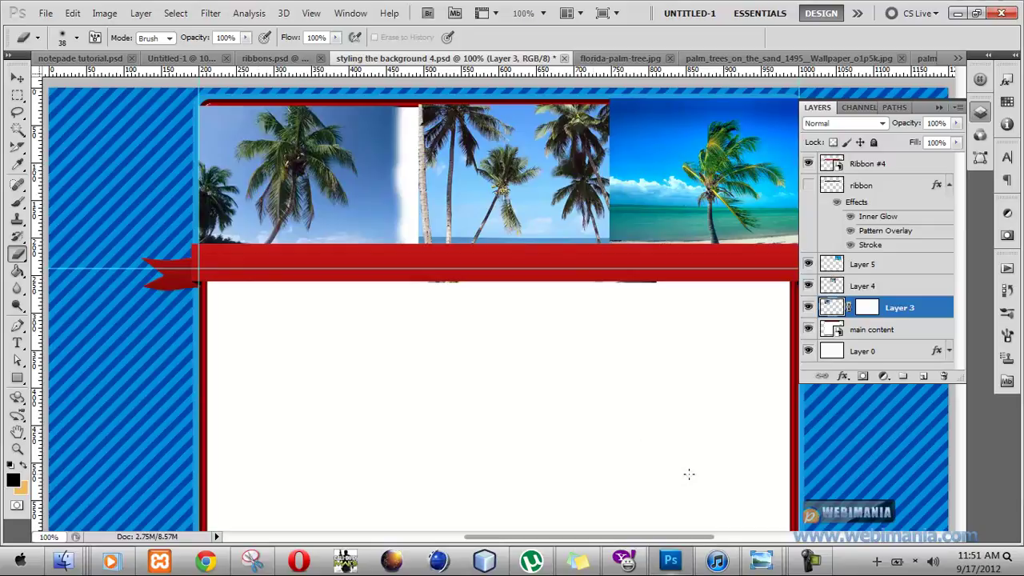
left_click(1004, 293)
left_click(893, 501)
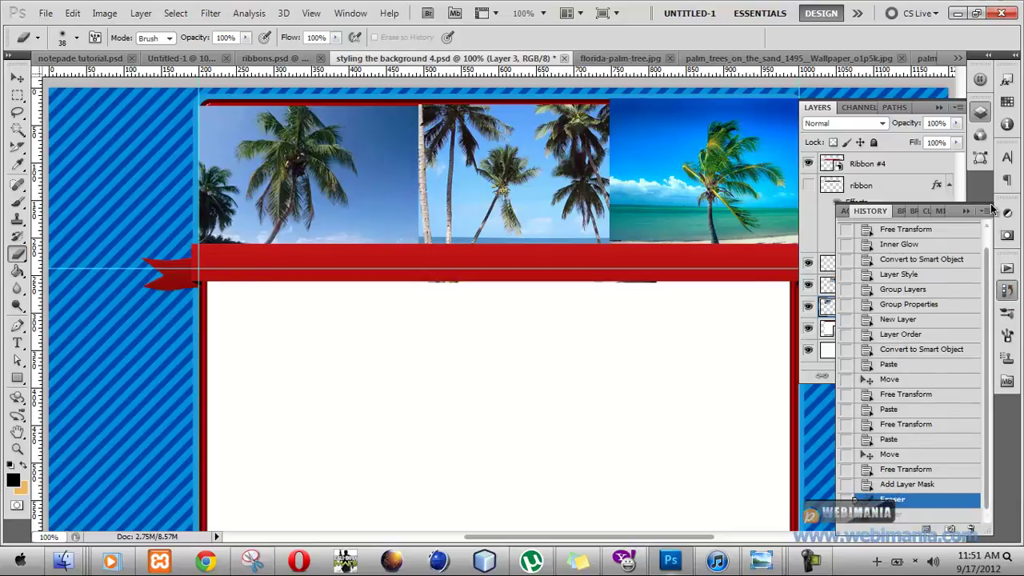
left_click(898, 485)
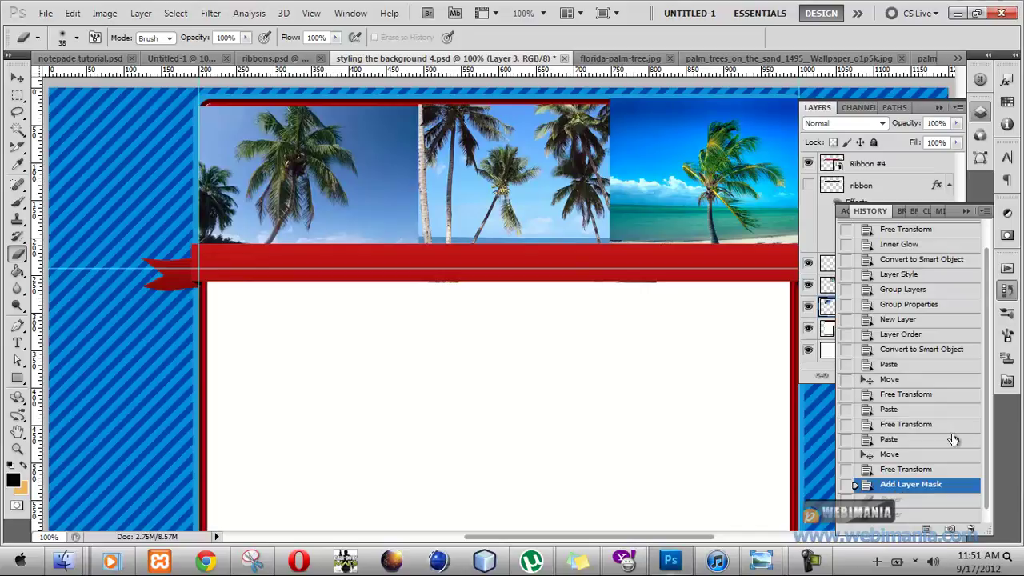
left_click(970, 211)
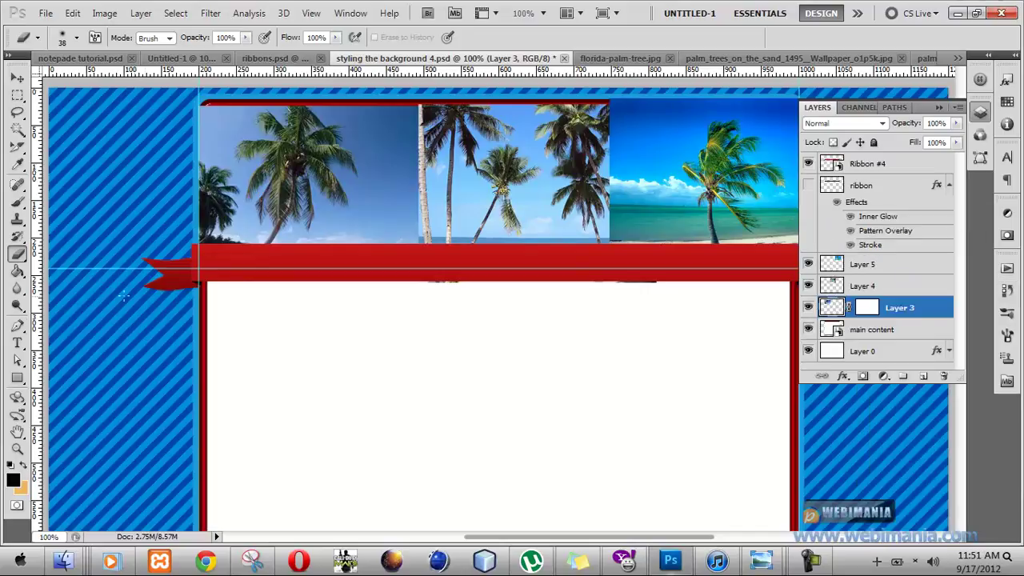
- Activate the Brush tool and set it to 182 px size and 10% flow
left_click(14, 205)
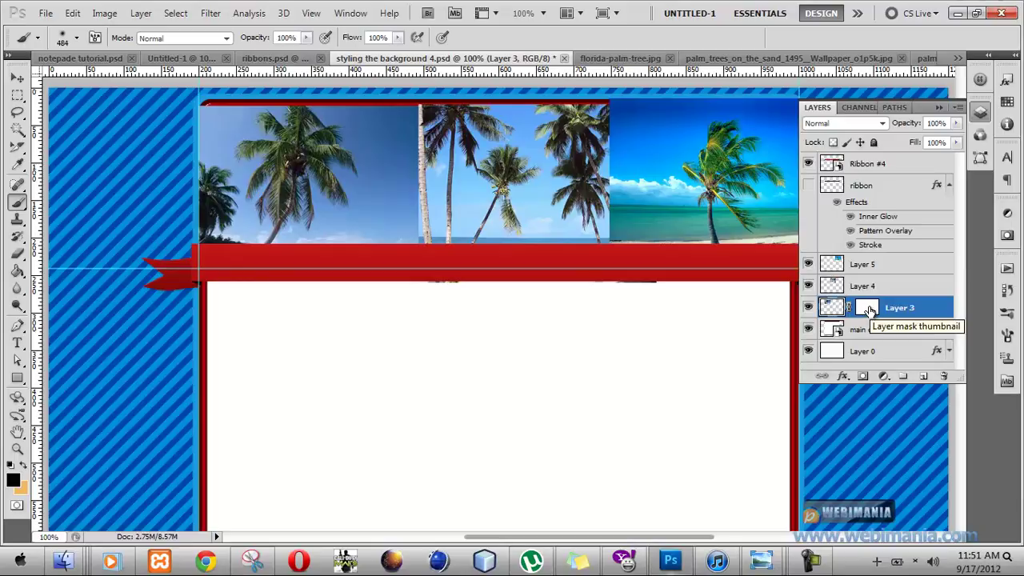
left_click(869, 309)
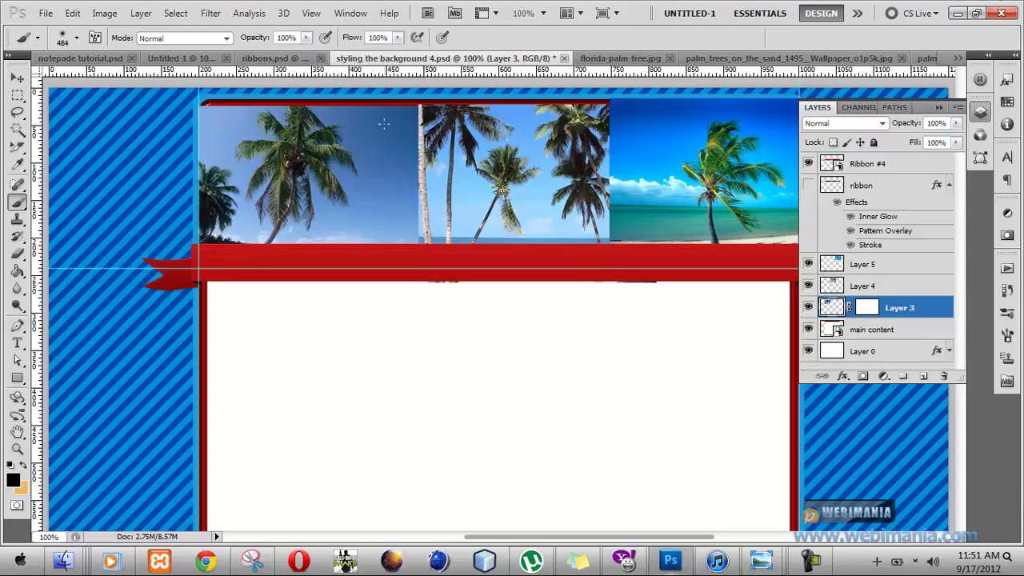
left_click(77, 38)
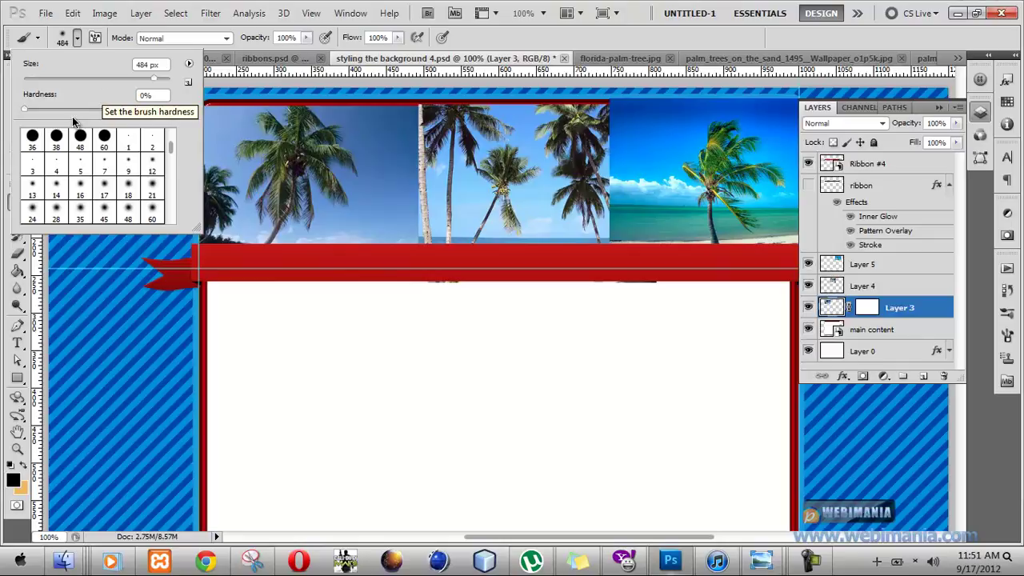
left_click(128, 78)
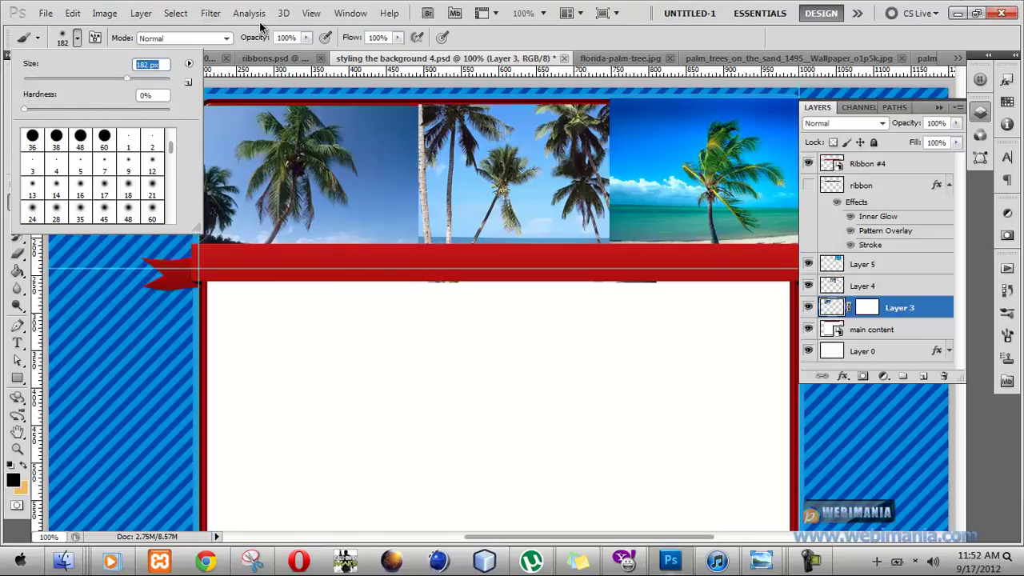
left_click(442, 37)
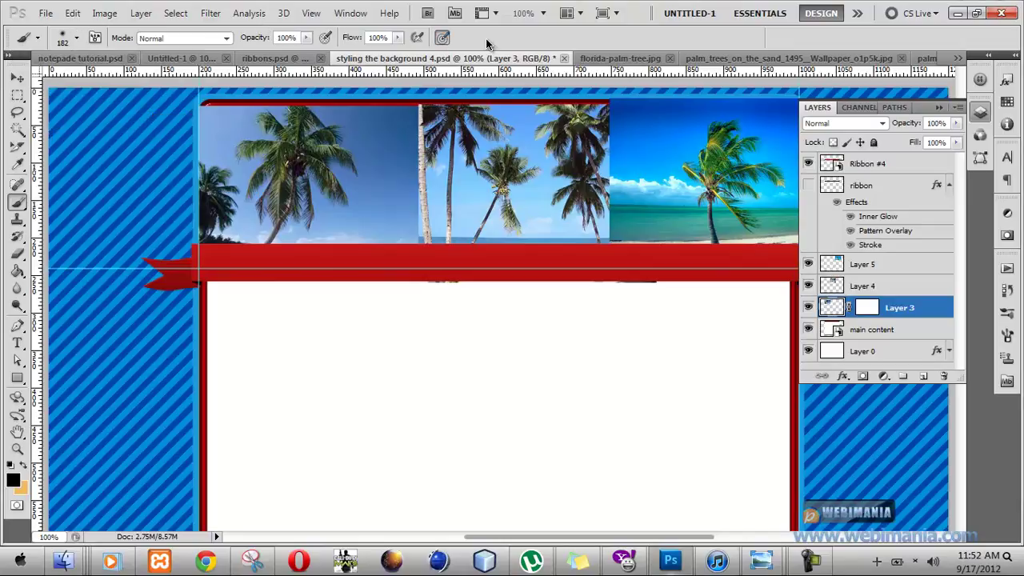
left_click(417, 37)
left_click(398, 38)
left_click_drag(368, 54, 329, 56)
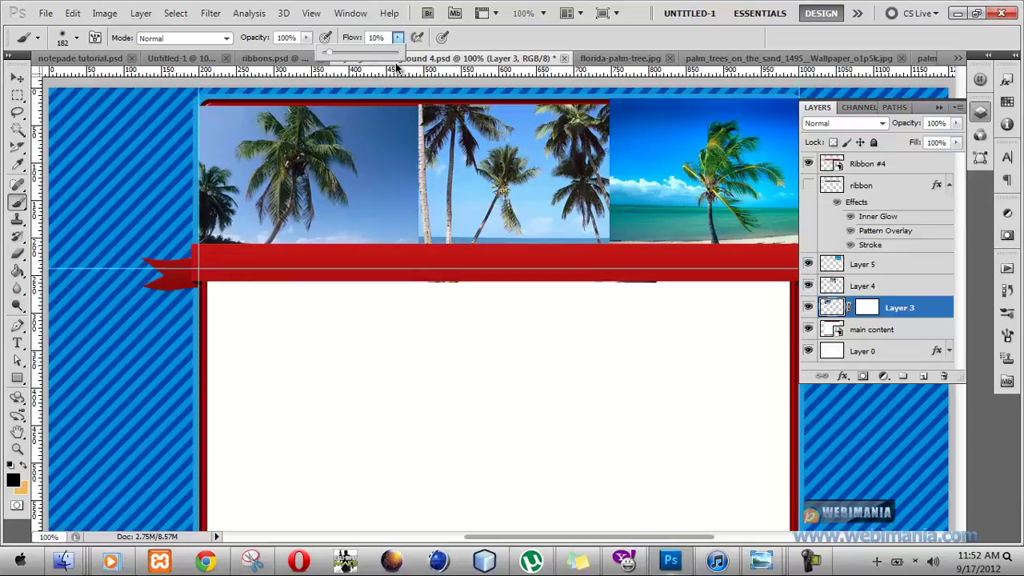
left_click(477, 44)
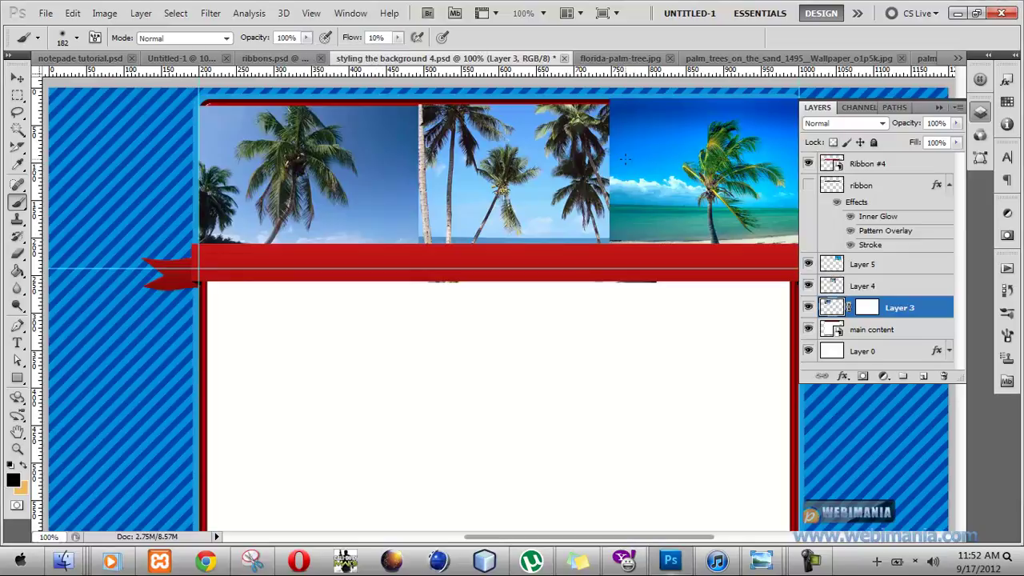
- Target Layer 3's mask and paint black down the seam between the leftmost and middle photos to soften the edge
left_click(867, 308)
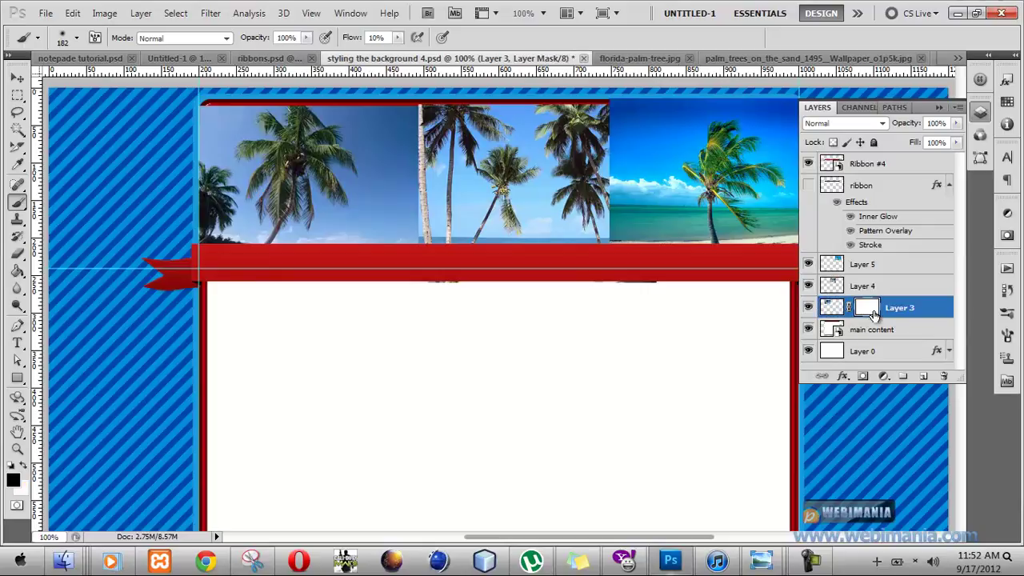
double_click(874, 314)
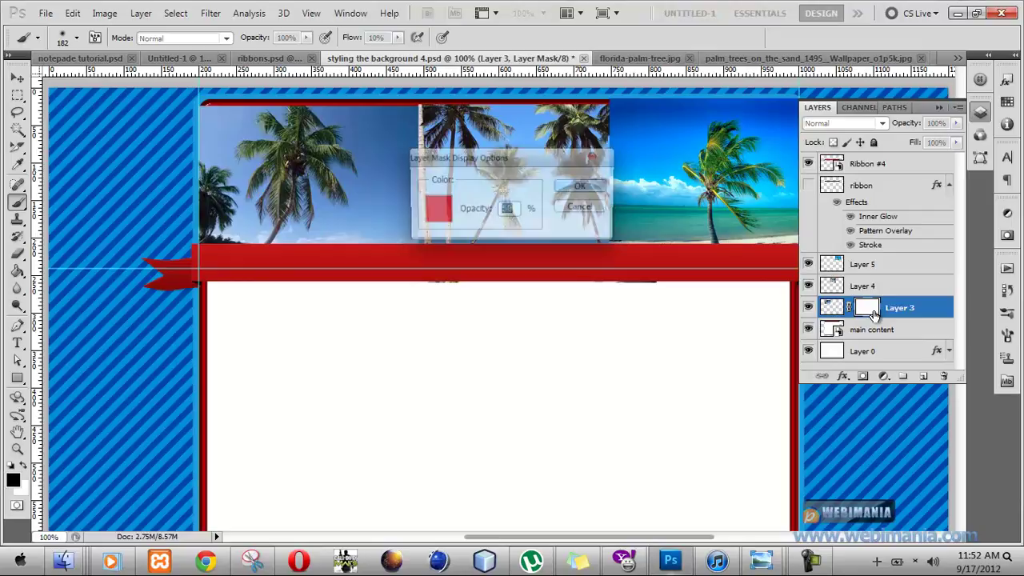
left_click(570, 209)
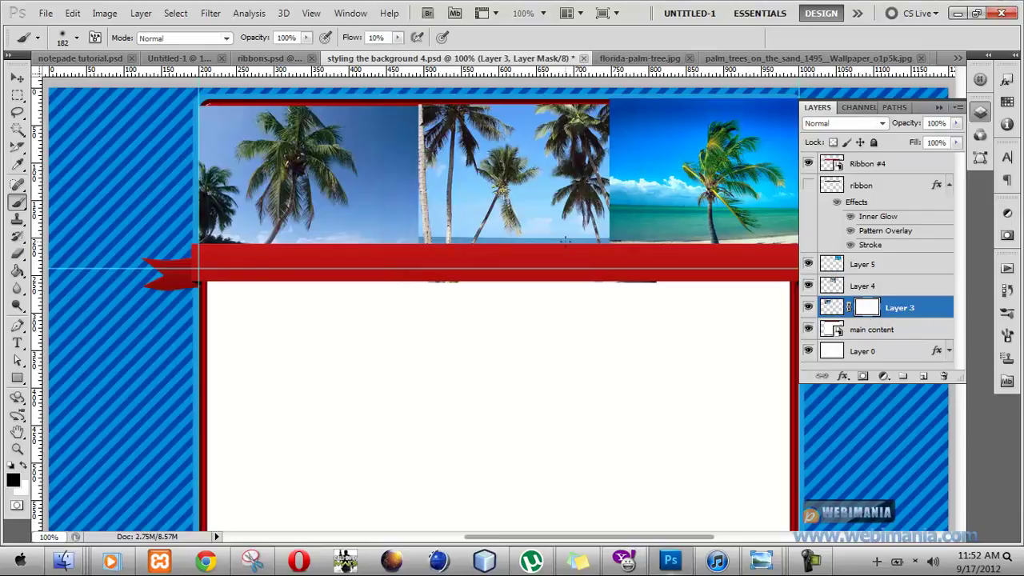
mouse_move(439, 140)
left_mouse_down()
mouse_move(408, 128)
mouse_move(434, 120)
mouse_move(439, 229)
left_mouse_up()
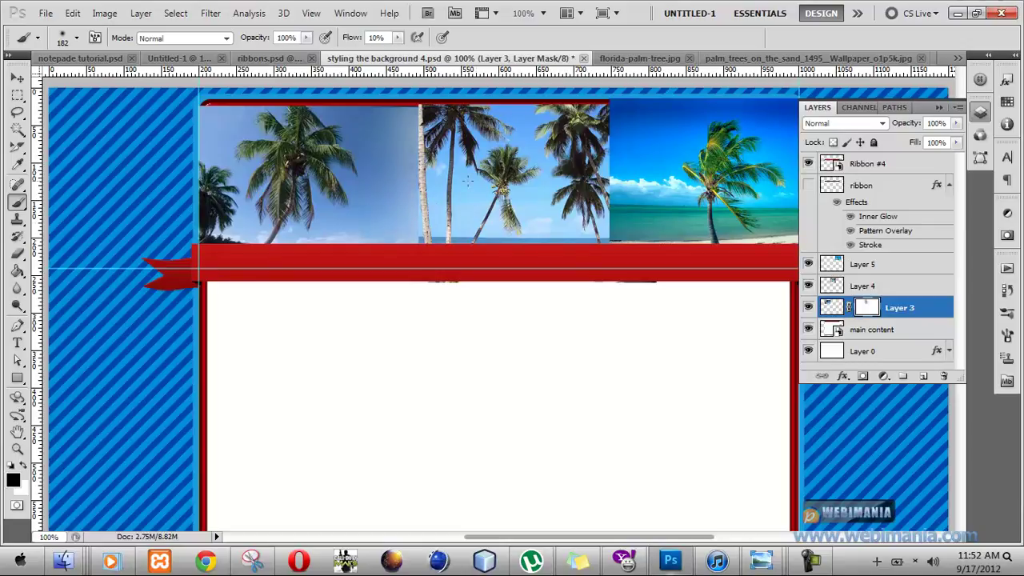
- Reduce the brush size to 87 px and paint further along the leftmost photo's right edge on its mask
left_click(76, 38)
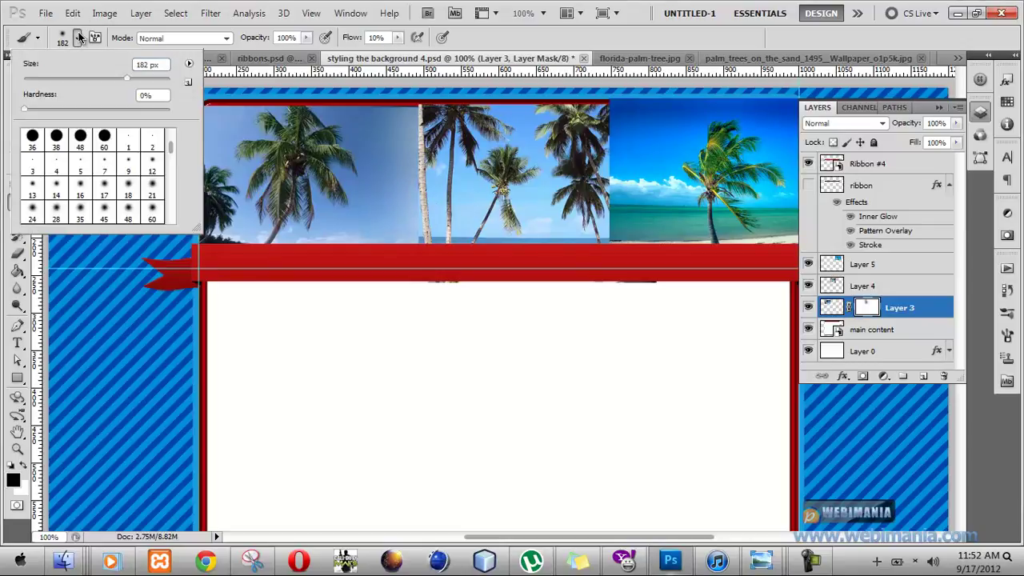
left_click_drag(122, 79, 86, 79)
key("Return")
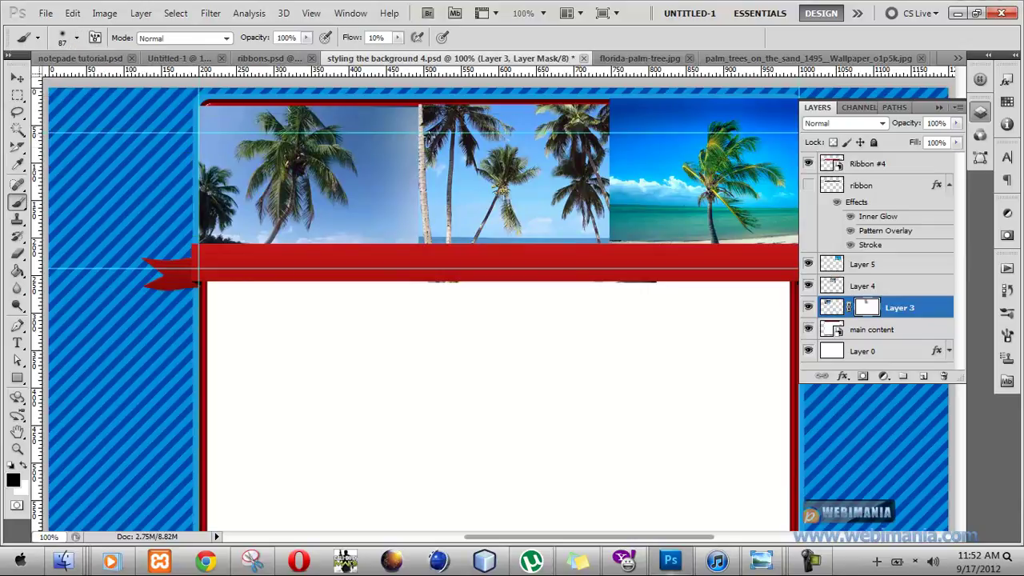
left_click_drag(411, 132, 429, 214)
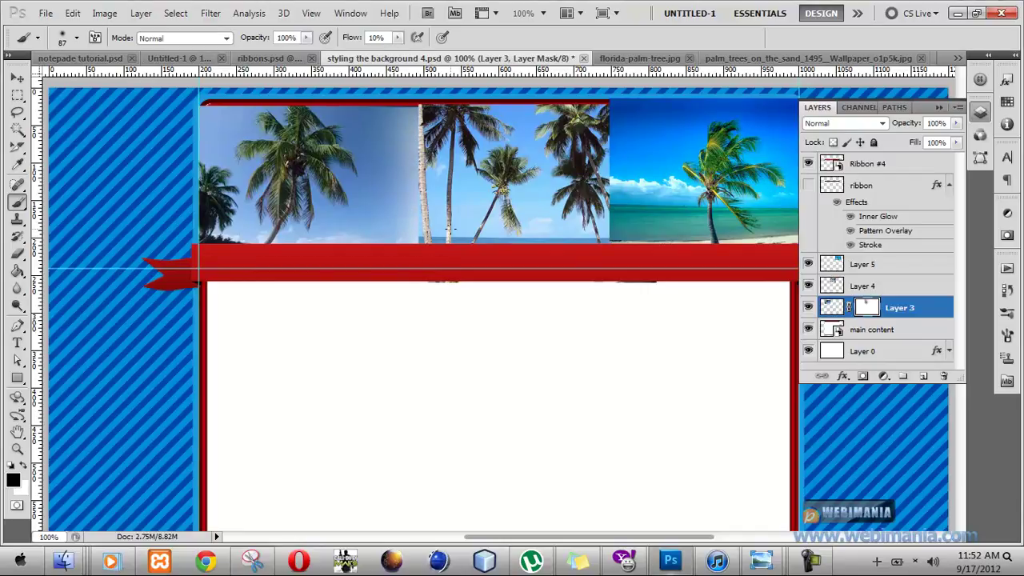
- Select the middle photo's Layer 4 and nudge it left until it overlaps the leftmost photo
left_click(17, 77)
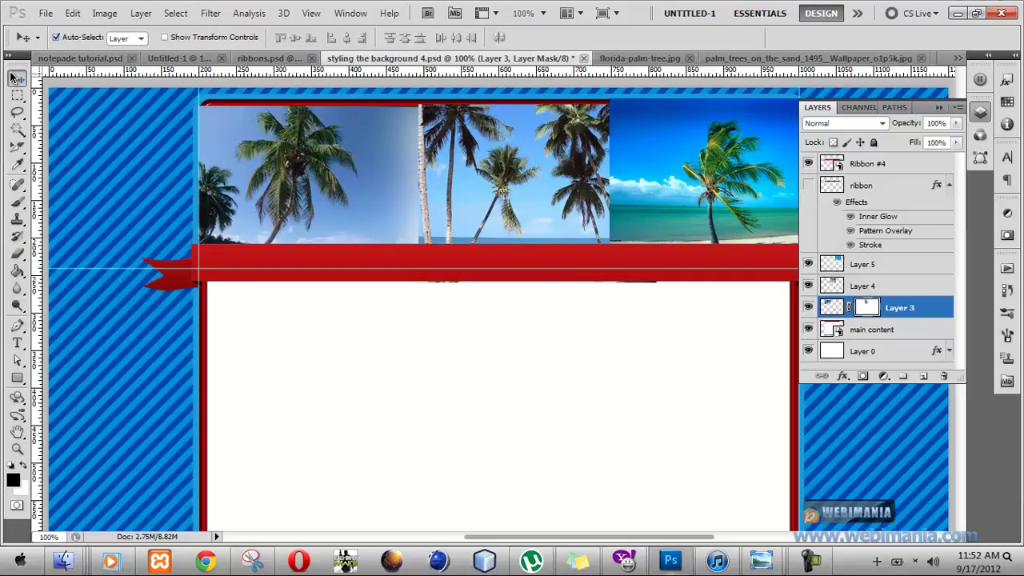
left_click(499, 186)
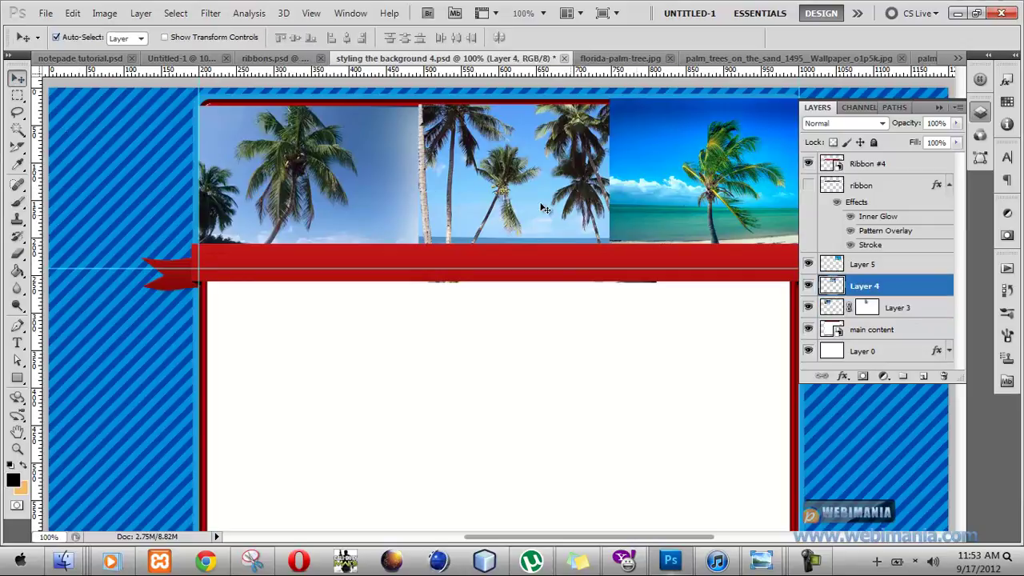
key("Left")
key("Left")
key("Left")
key("Left")
key("Left")
key("Left")
key("Left")
key("Left")
key("Left")
key("Left")
key("Left")
key("Left")
key("Left")
key("Left")
key("Left")
key("Left")
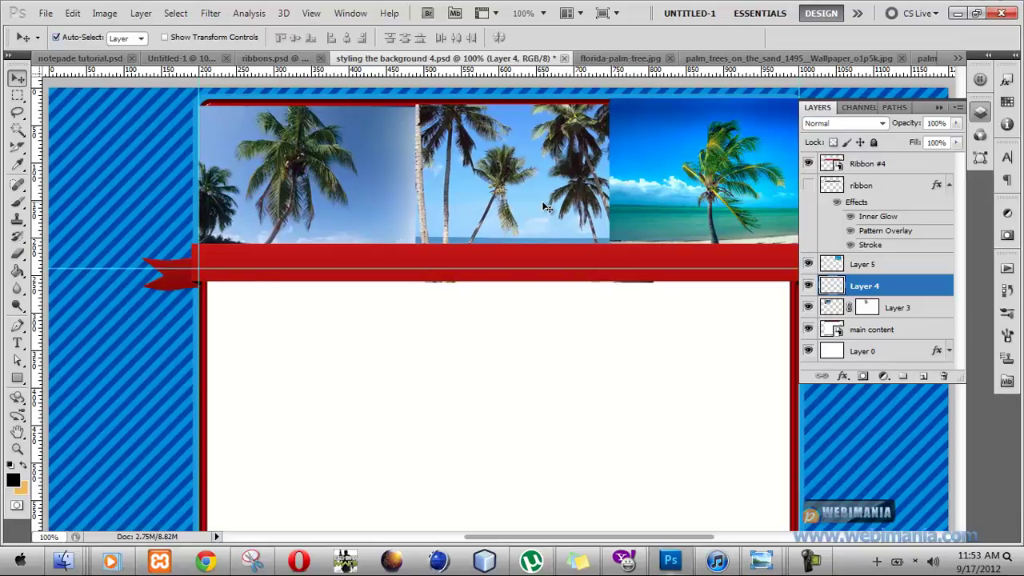
key("Left")
key("Left")
key("Left")
key("Left")
key("Left")
key("Left")
key("Left")
key("Left")
key("Left")
key("Left")
key("Left")
key("Left")
key("Left")
key("Left")
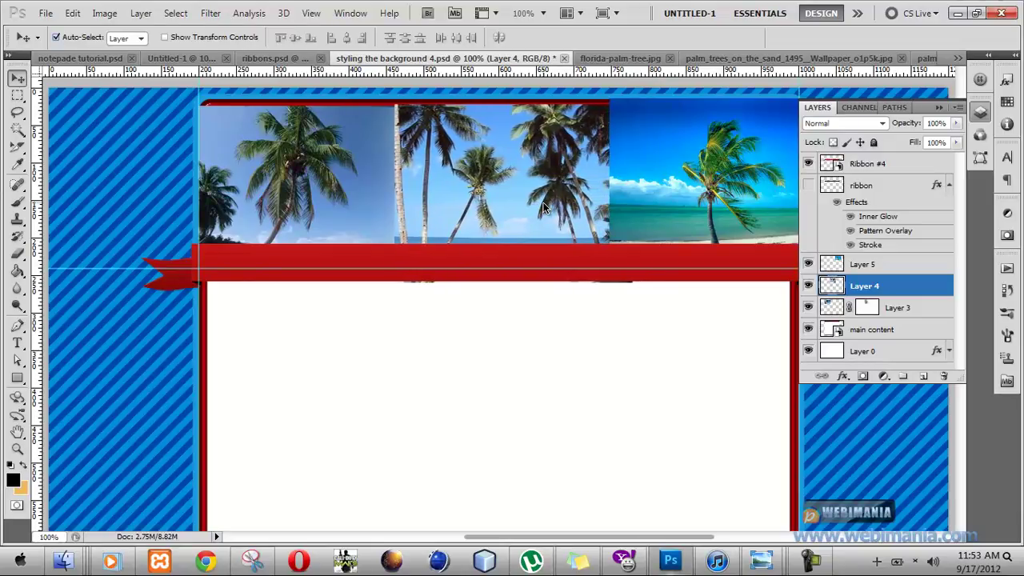
- Reorder Layer 3 above Layer 4, and shift the middle photo farther left beneath the leftmost one
left_click(909, 310)
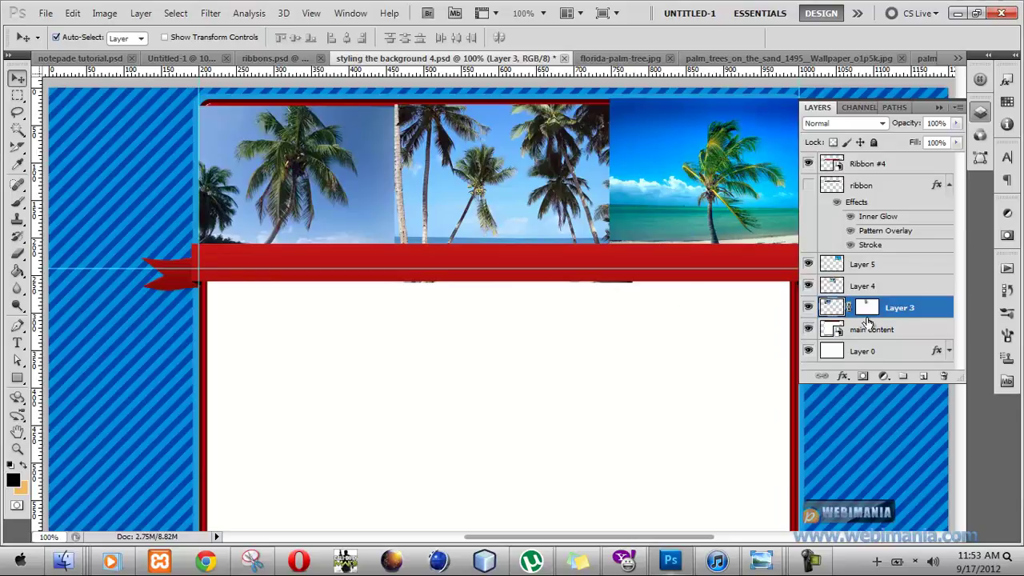
left_click_drag(900, 314, 892, 287)
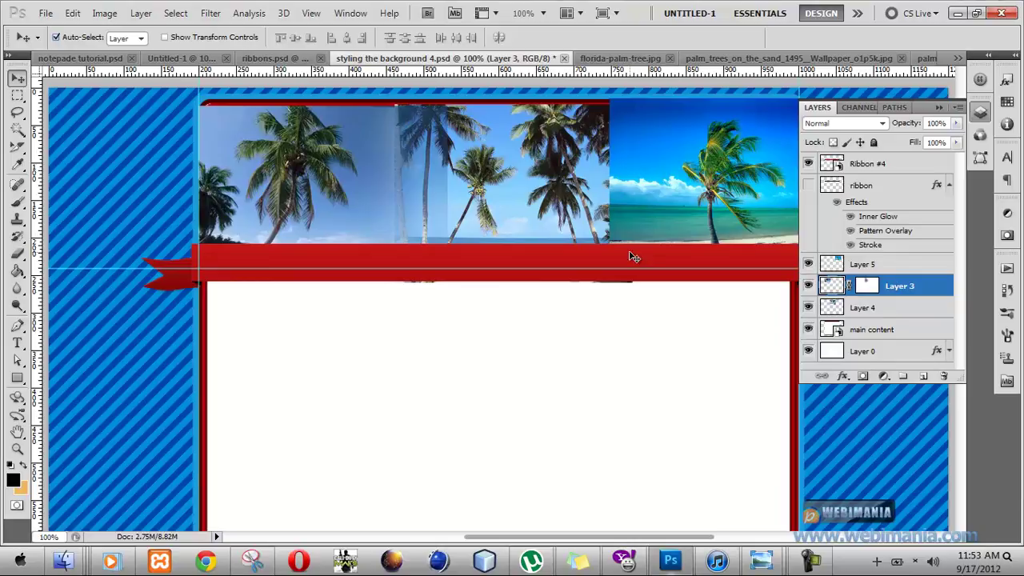
mouse_move(479, 186)
left_mouse_down()
mouse_move(524, 182)
mouse_move(459, 179)
mouse_move(461, 188)
left_mouse_up()
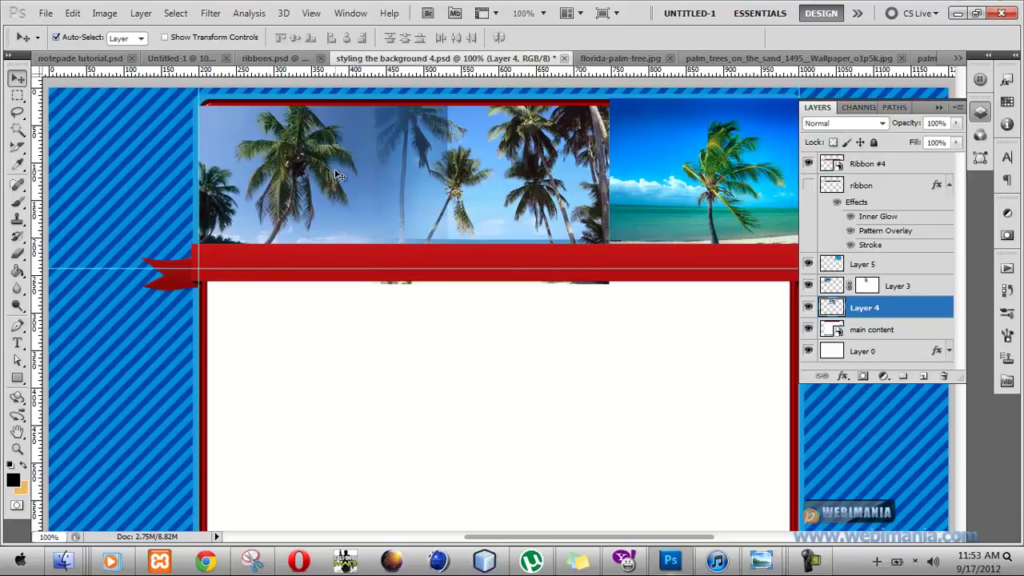
- Paint black with the Brush on Layer 3's mask over the overlap, revealing the middle photo's palm and blending the seam
left_click(17, 201)
mouse_move(462, 146)
left_mouse_down()
mouse_move(448, 160)
mouse_move(452, 140)
mouse_move(436, 196)
left_mouse_up()
key("ctrl+z")
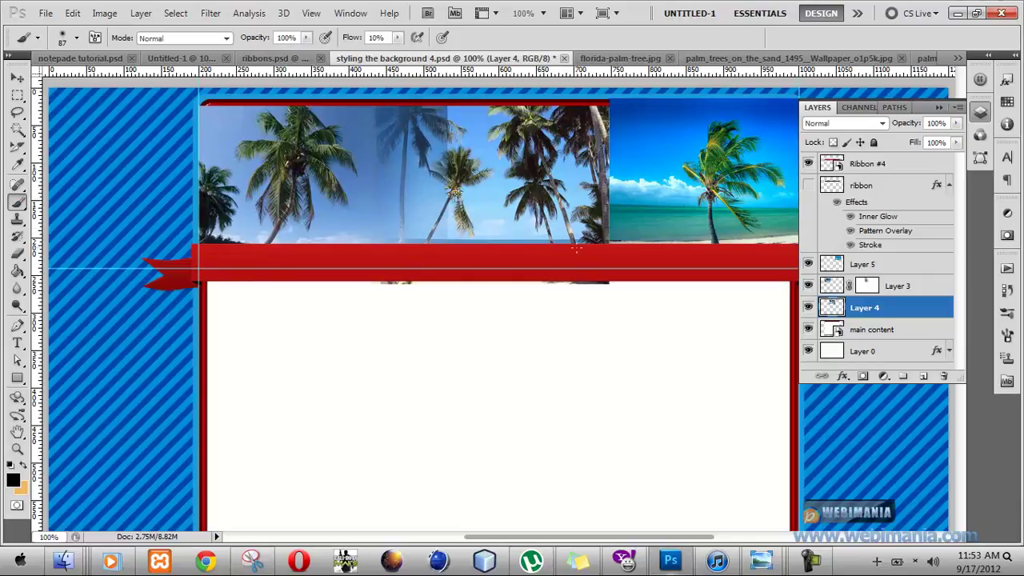
left_click(869, 287)
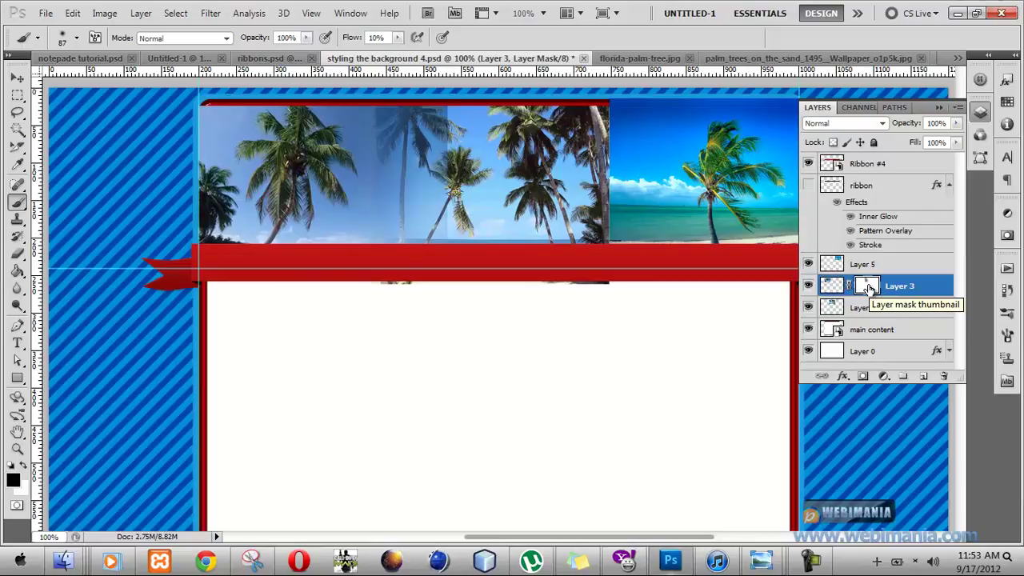
left_click_drag(403, 124, 421, 122)
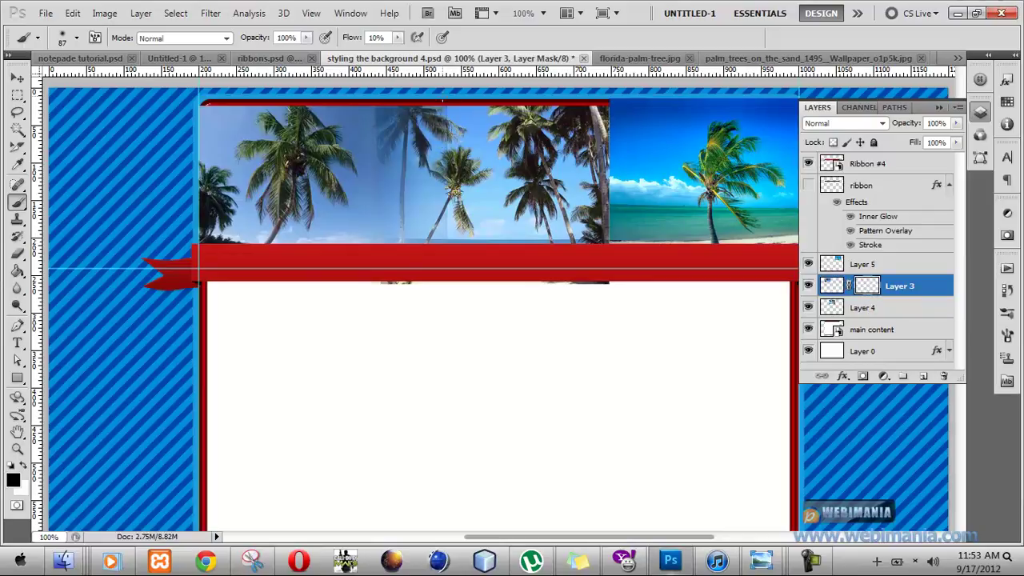
left_click_drag(420, 212, 401, 160)
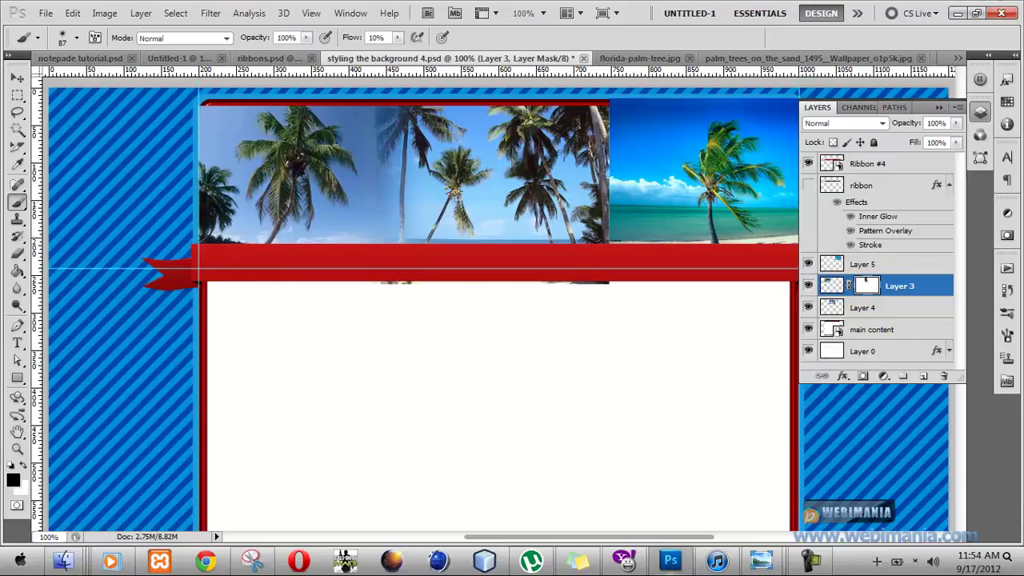
- Add a layer mask to the middle photo's Layer 4 and paint black along the photo's right edge to fade it out
left_click(17, 78)
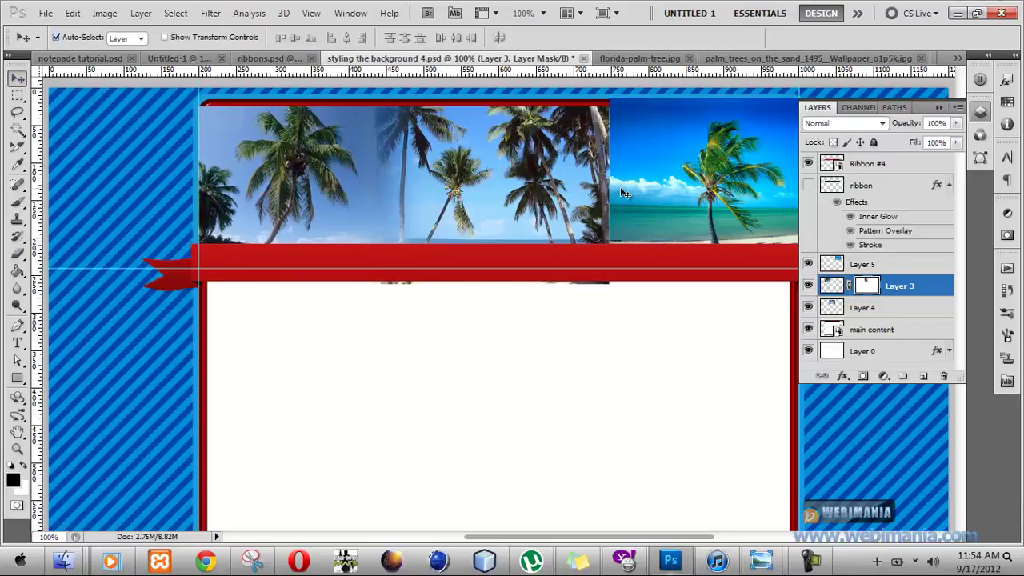
left_click(567, 156)
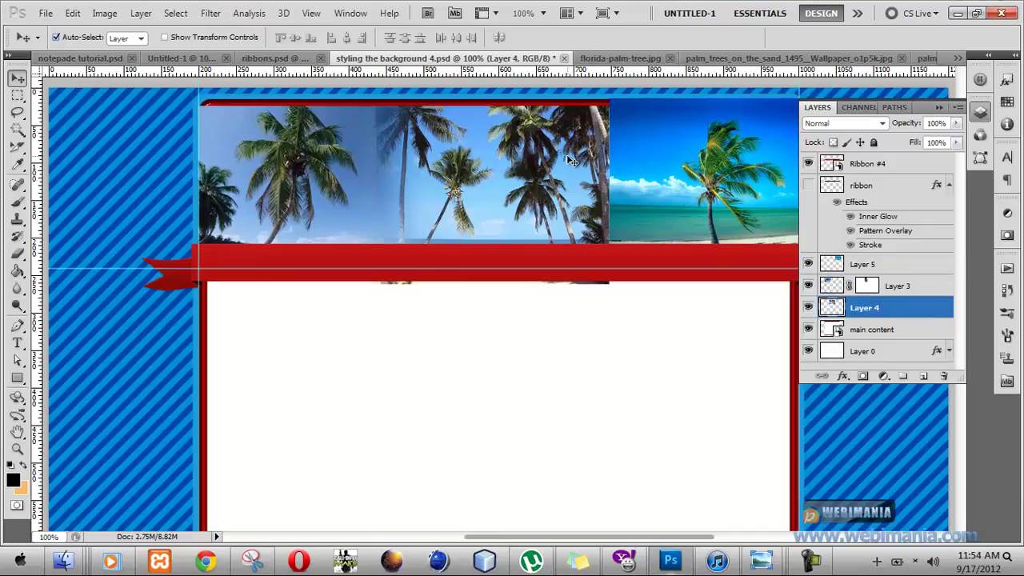
left_click(863, 381)
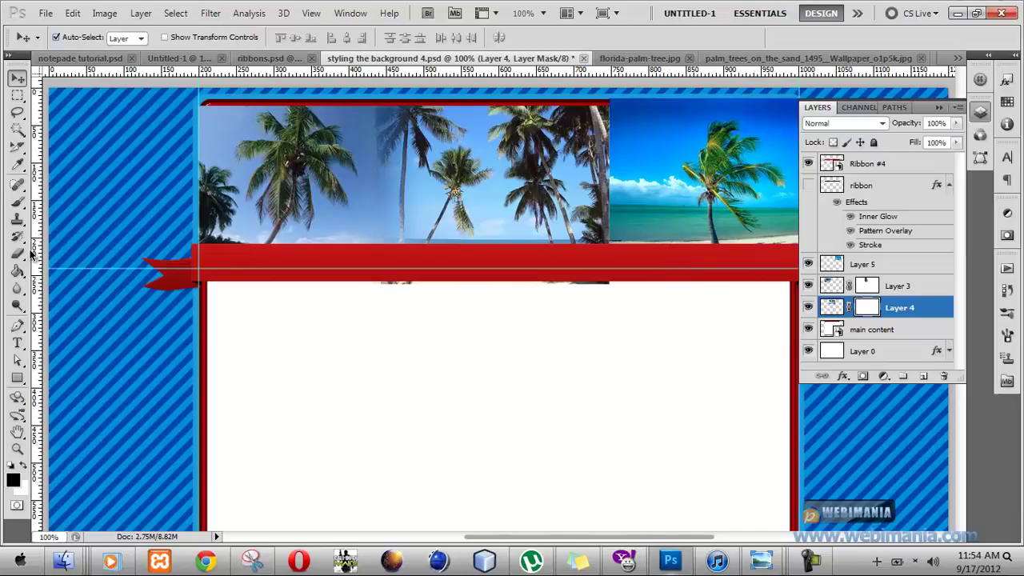
left_click(20, 204)
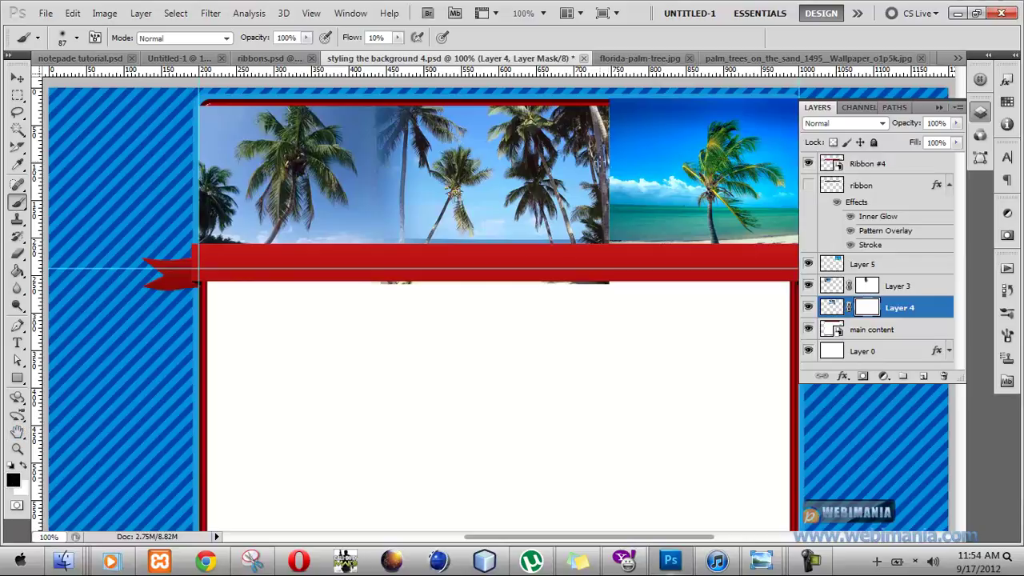
mouse_move(608, 160)
left_mouse_down()
mouse_move(597, 120)
mouse_move(620, 144)
mouse_move(601, 224)
mouse_move(607, 128)
mouse_move(596, 120)
mouse_move(617, 118)
mouse_move(592, 128)
mouse_move(599, 240)
mouse_move(604, 194)
mouse_move(590, 114)
left_mouse_up()
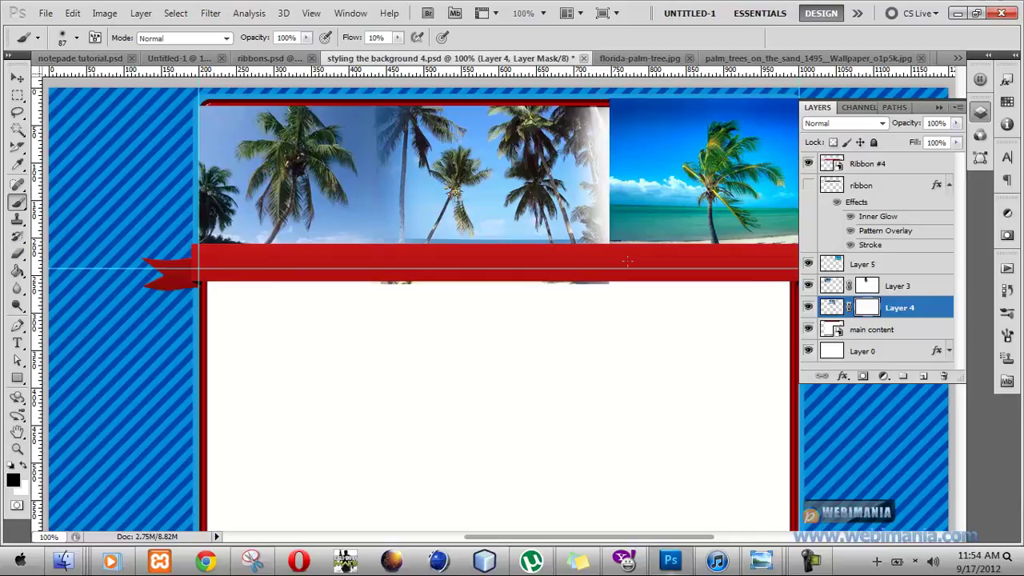
double_click(868, 309)
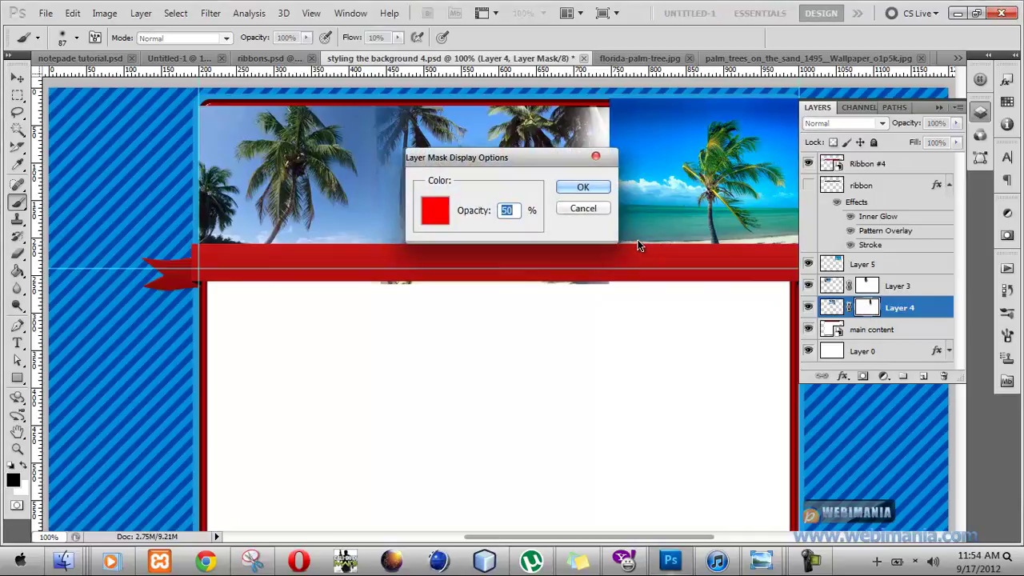
left_click(596, 210)
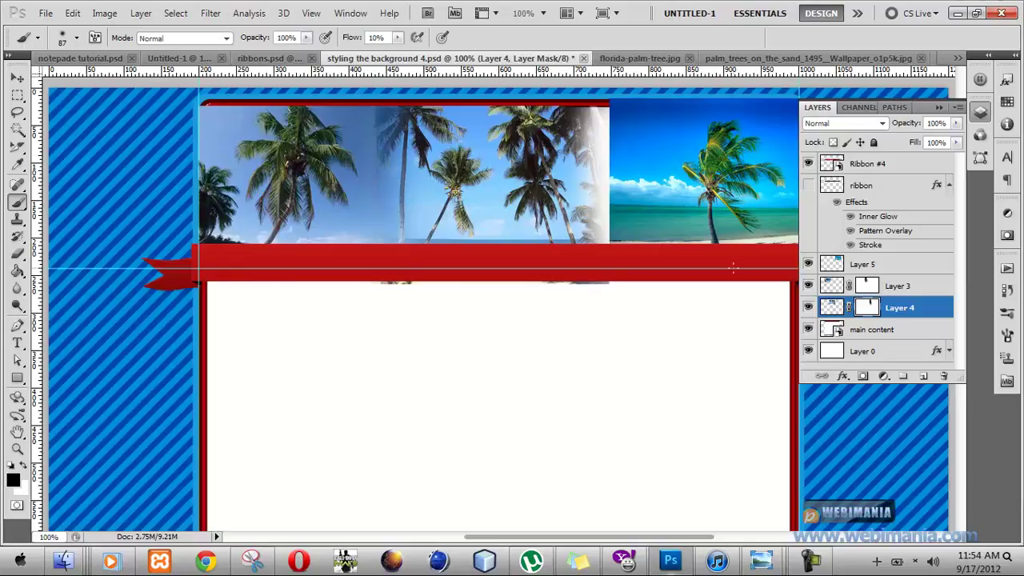
left_click_drag(897, 307, 892, 276)
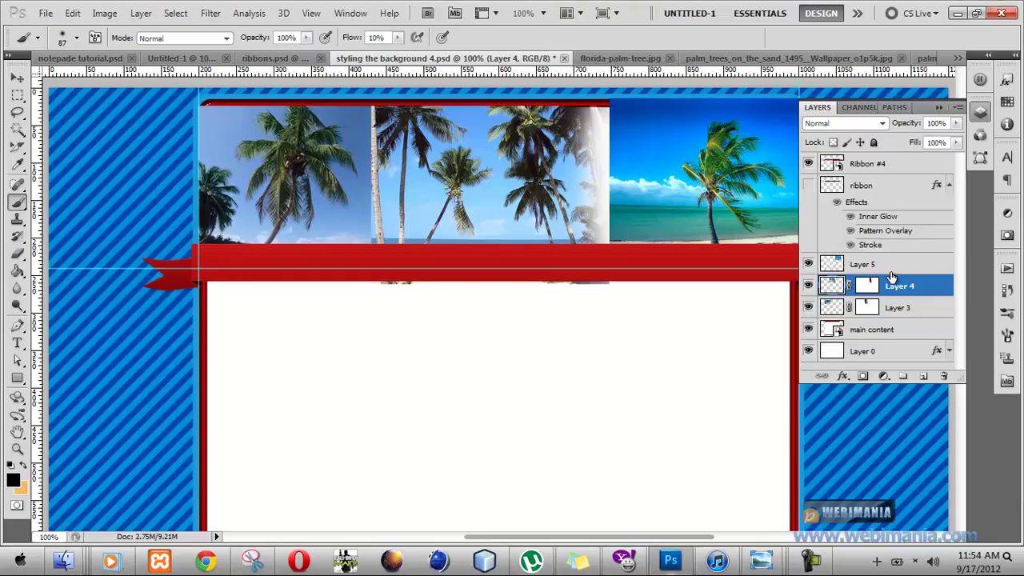
key("ctrl+z")
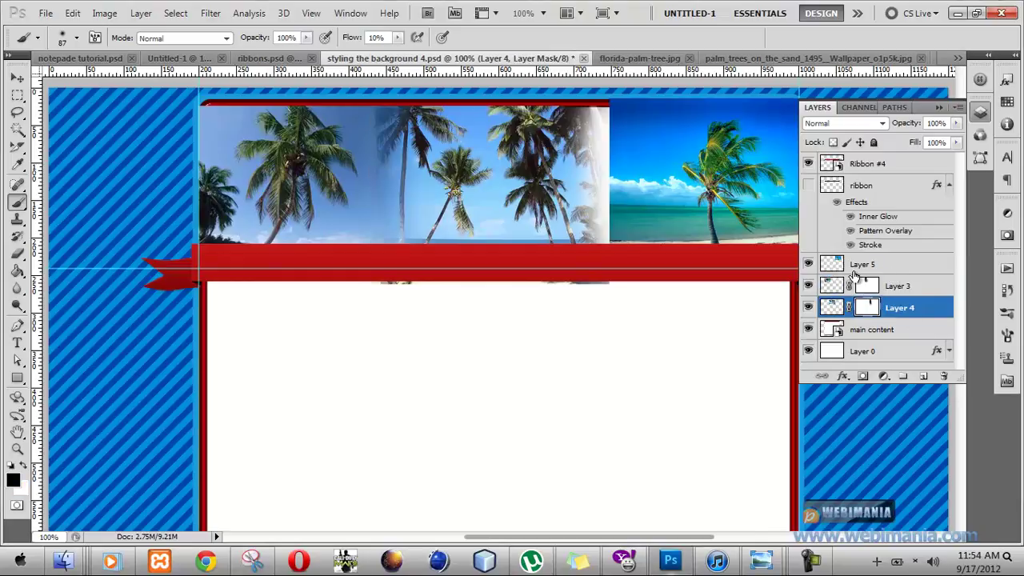
- Reorder the rightmost photo's Layer 5 below Layer 4, and toggle Layer 4's visibility to check the stacking
left_click(865, 266)
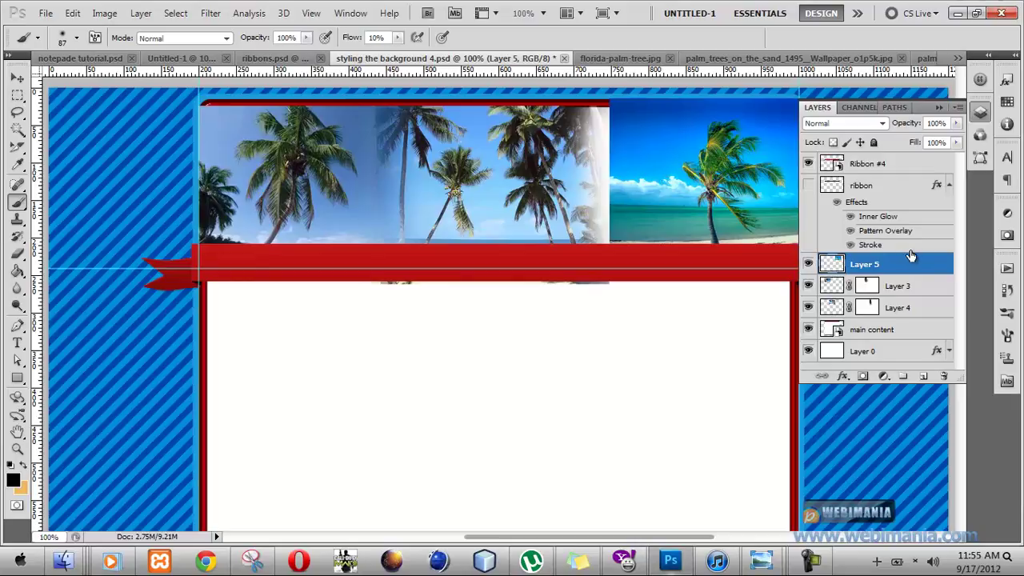
left_click_drag(898, 265, 891, 337)
left_click_drag(890, 338, 861, 298)
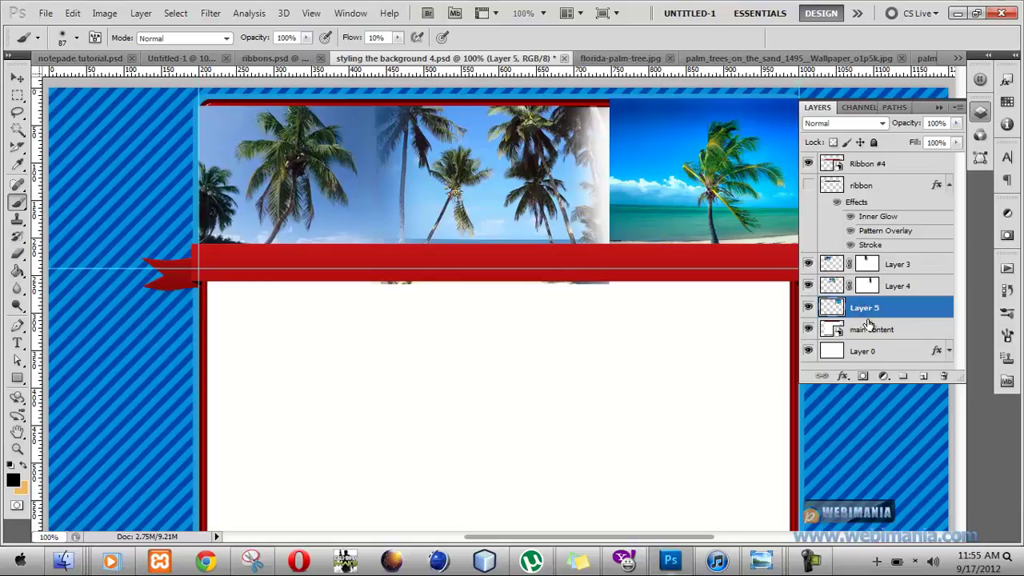
left_click(807, 286)
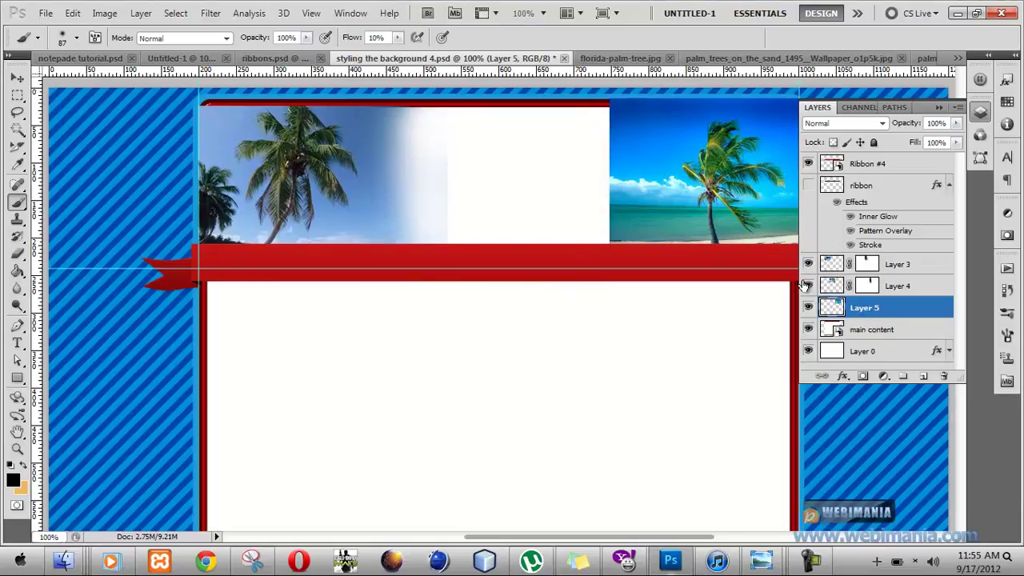
left_click(807, 286)
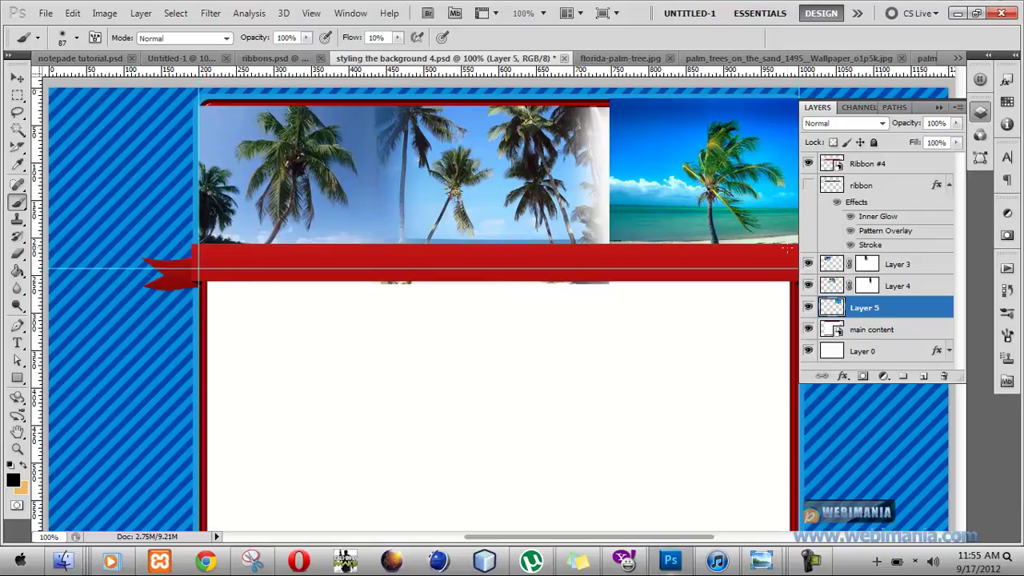
- Move the rightmost photo on Layer 5 left under the middle photo's faded edge and slightly down within the header frame
left_click(17, 77)
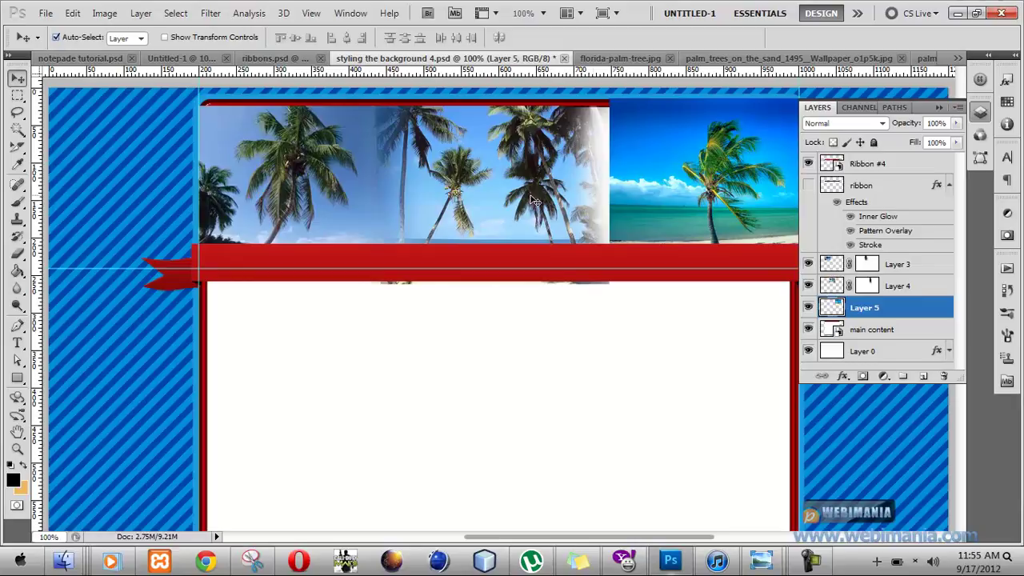
left_click(582, 206)
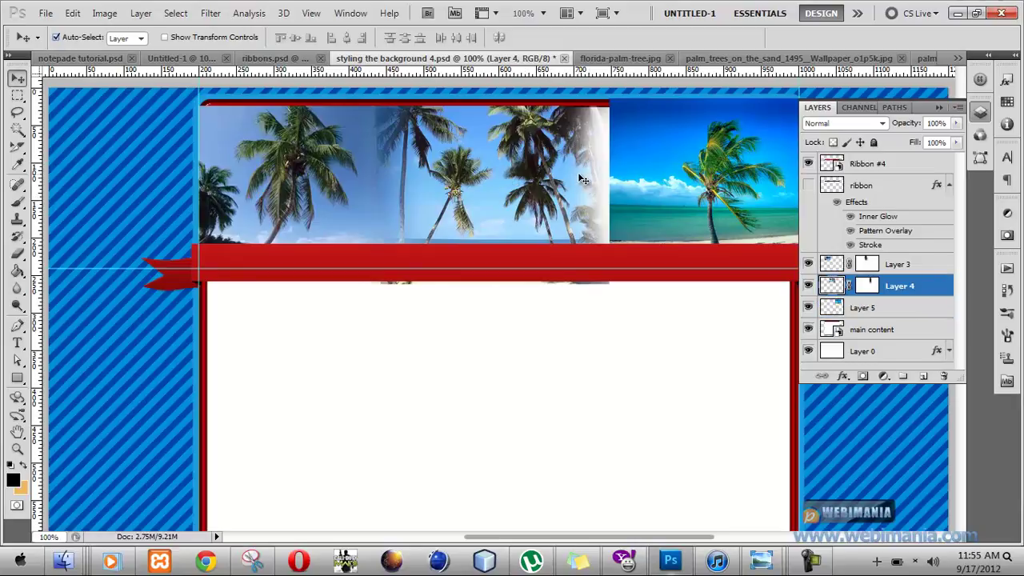
left_click(675, 178)
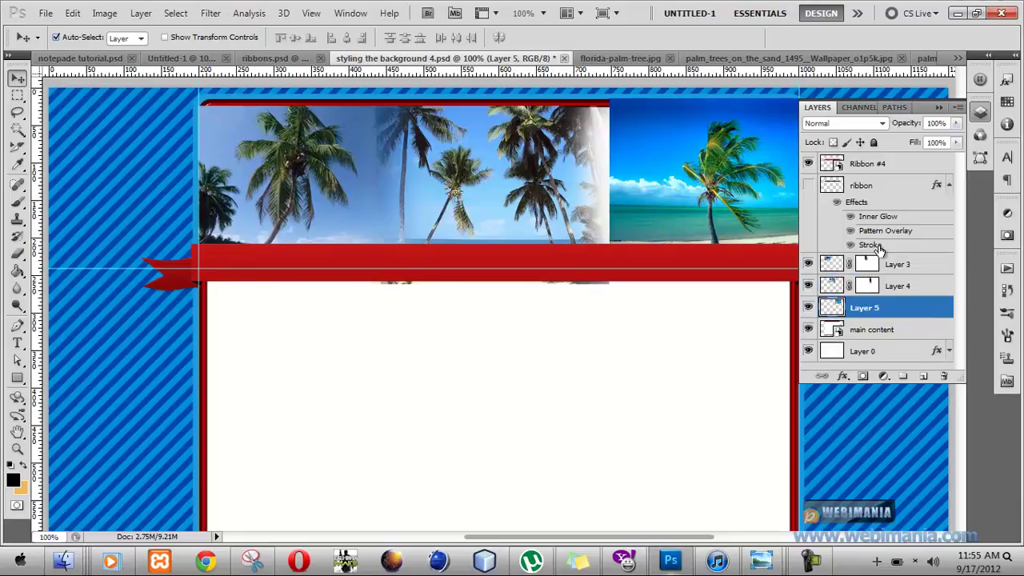
key("Left")
key("Left")
key("Left")
key("Left")
key("Left")
key("Left")
key("Left")
key("Left")
key("Left")
key("Left")
key("Left")
key("Left")
key("Left")
key("Left")
key("Left")
key("Left")
key("Left")
key("Left")
key("Left")
key("Left")
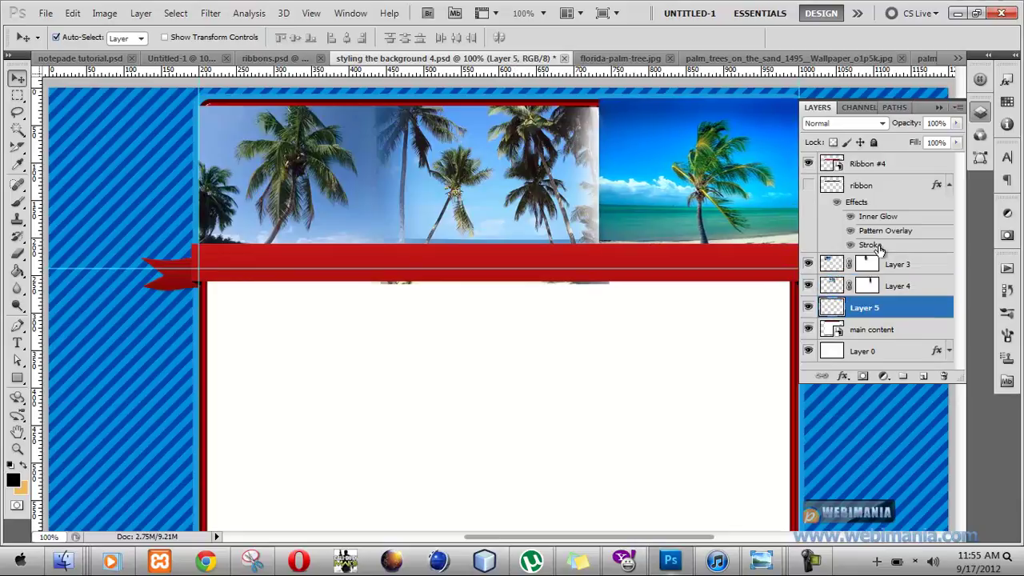
key("Left")
key("Left")
key("Left")
key("Left")
key("Left")
key("Left")
key("Left")
key("Left")
key("Left")
key("Left")
key("Left")
key("Left")
key("Left")
key("Left")
key("Left")
key("Left")
key("Left")
key("Left")
key("Left")
key("Left")
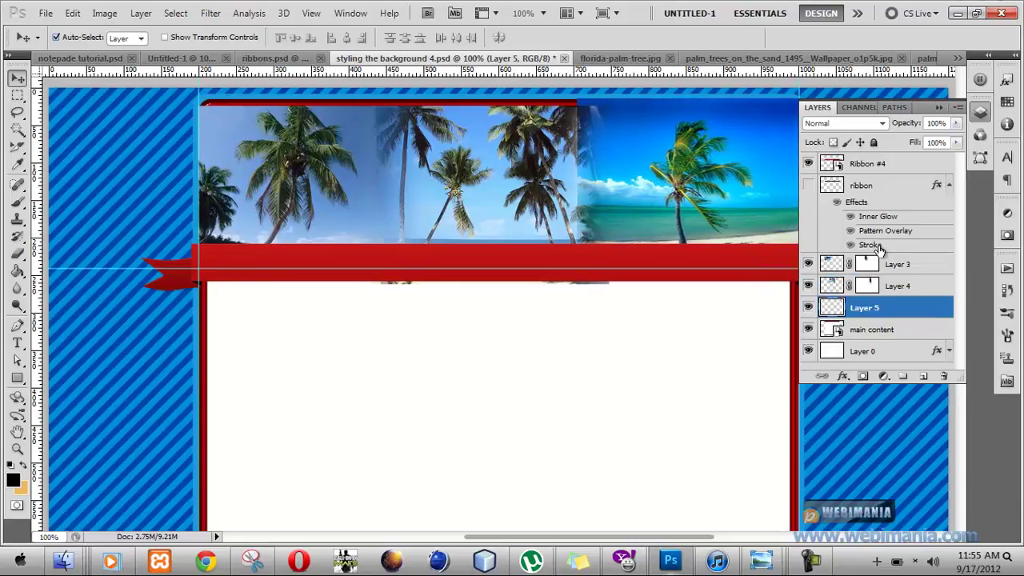
key("Left")
key("Left")
key("Left")
key("Left")
key("Left")
key("Left")
key("Left")
key("Left")
key("Left")
key("Left")
key("Left")
key("Left")
key("Left")
key("Left")
key("Left")
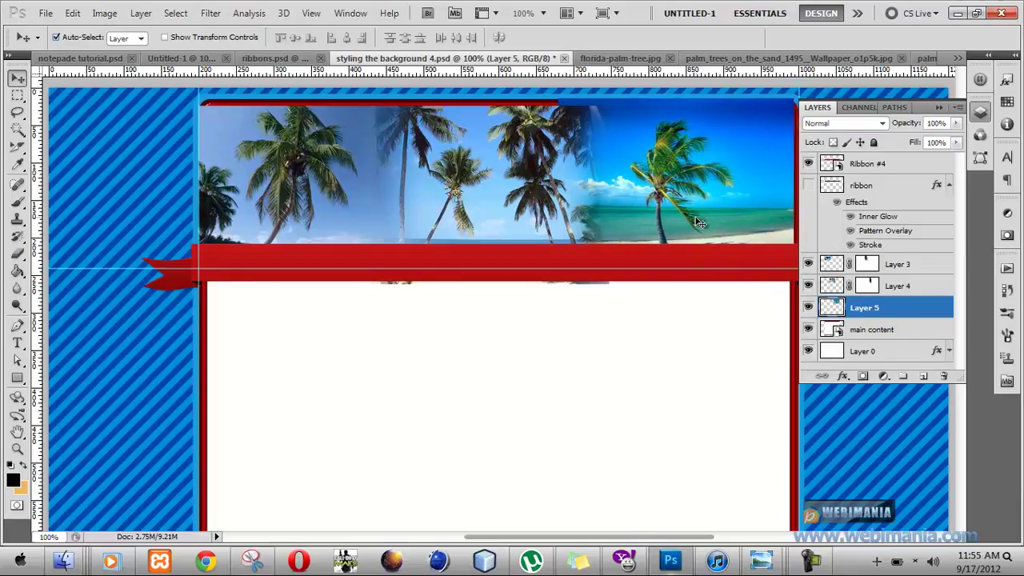
left_click_drag(701, 198, 706, 204)
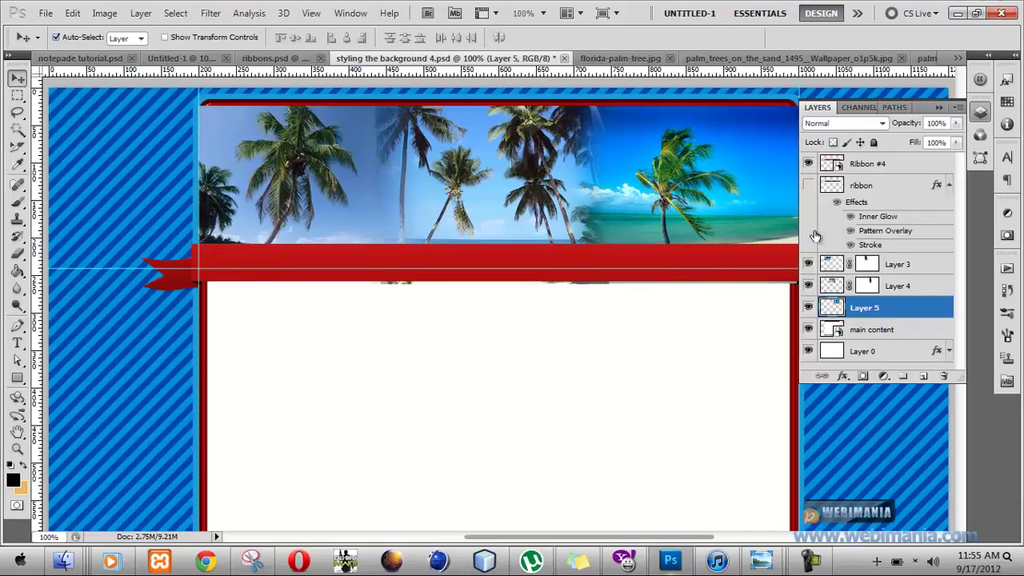
- Group Layer 3, Layer 4 and Layer 5, and convert the group to a smart object
left_click(910, 264, "shift")
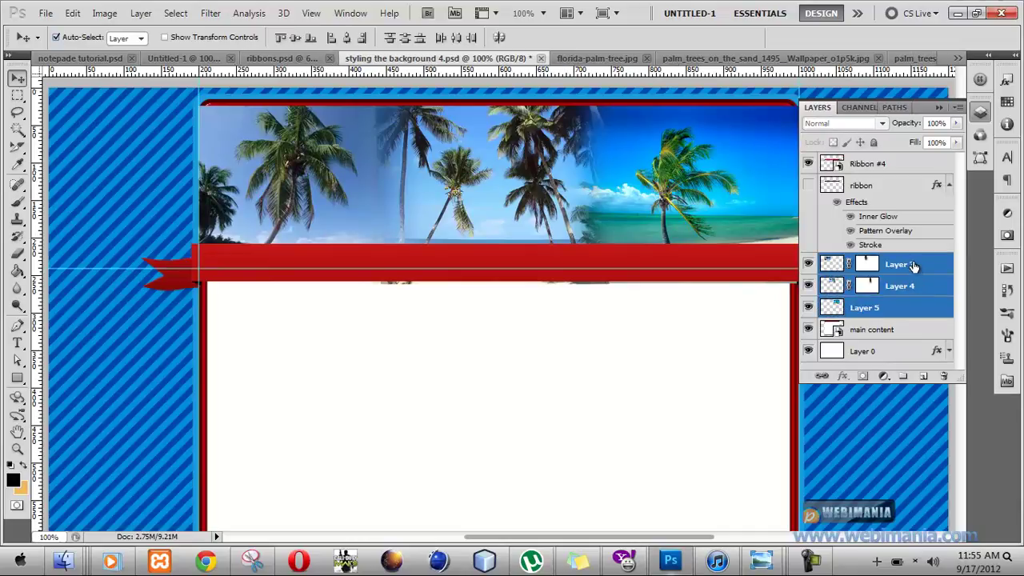
left_click(914, 269)
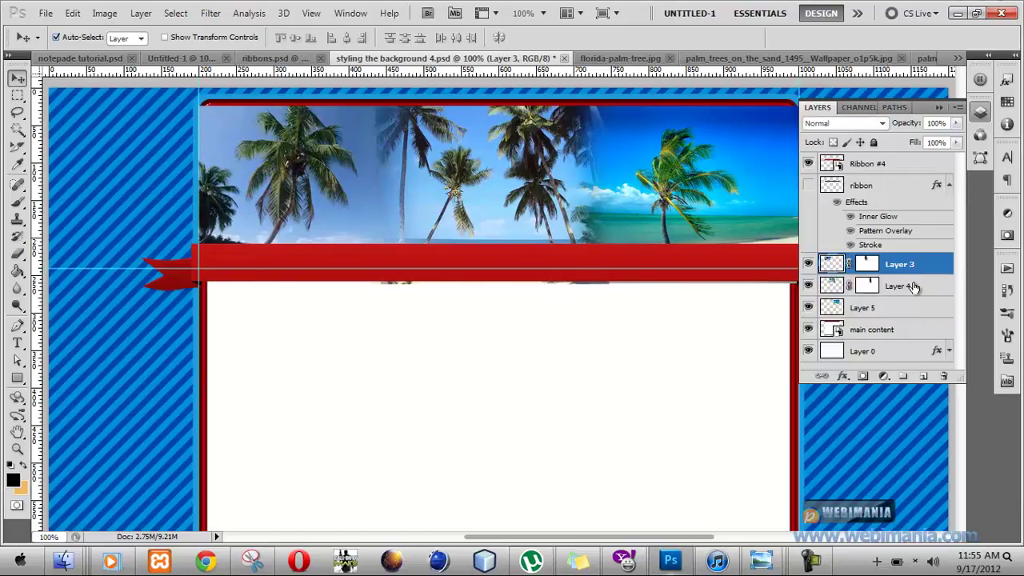
left_click(915, 287, "shift")
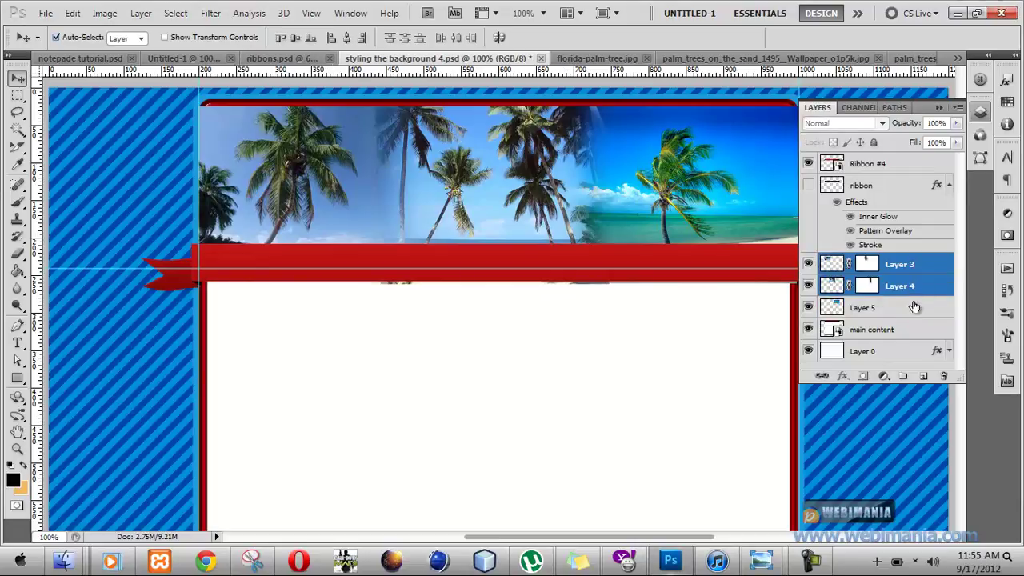
left_click(914, 307, "shift")
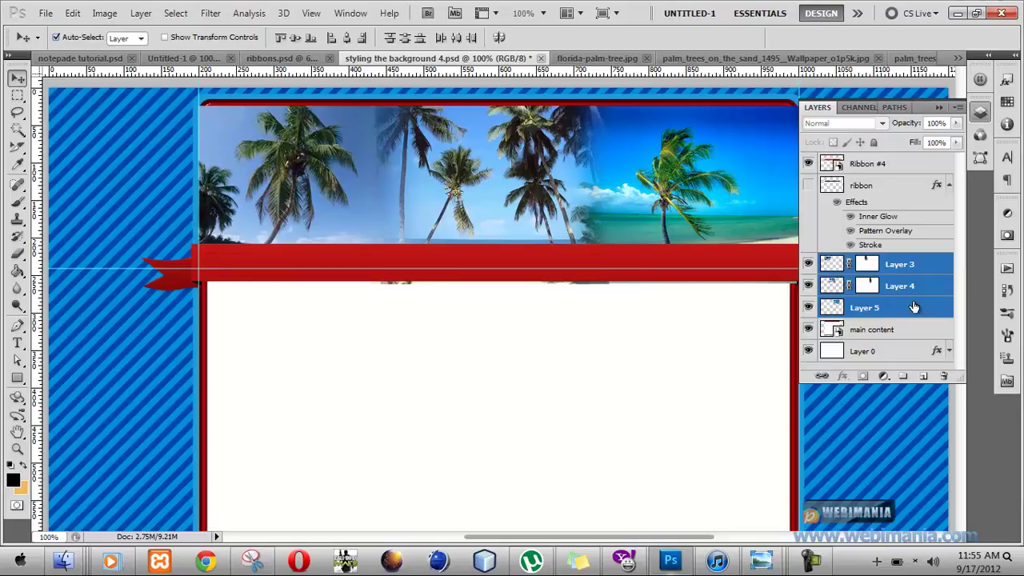
key("ctrl+g")
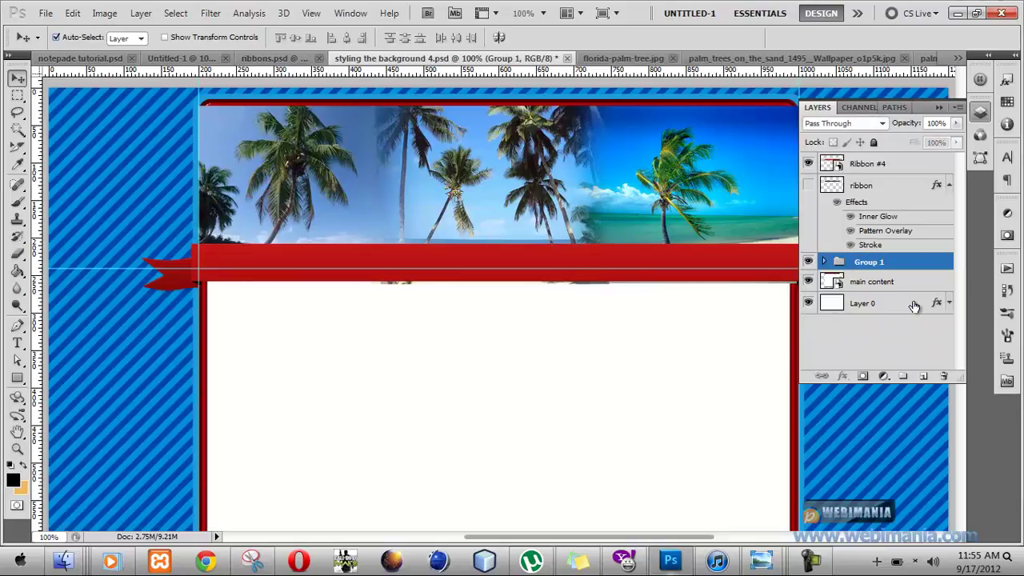
right_click(868, 265)
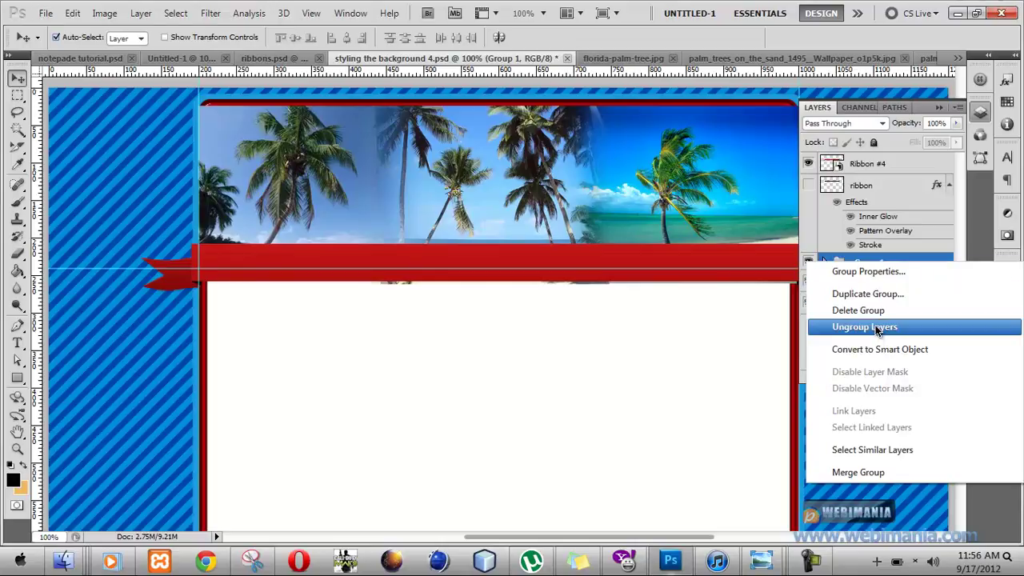
left_click(876, 352)
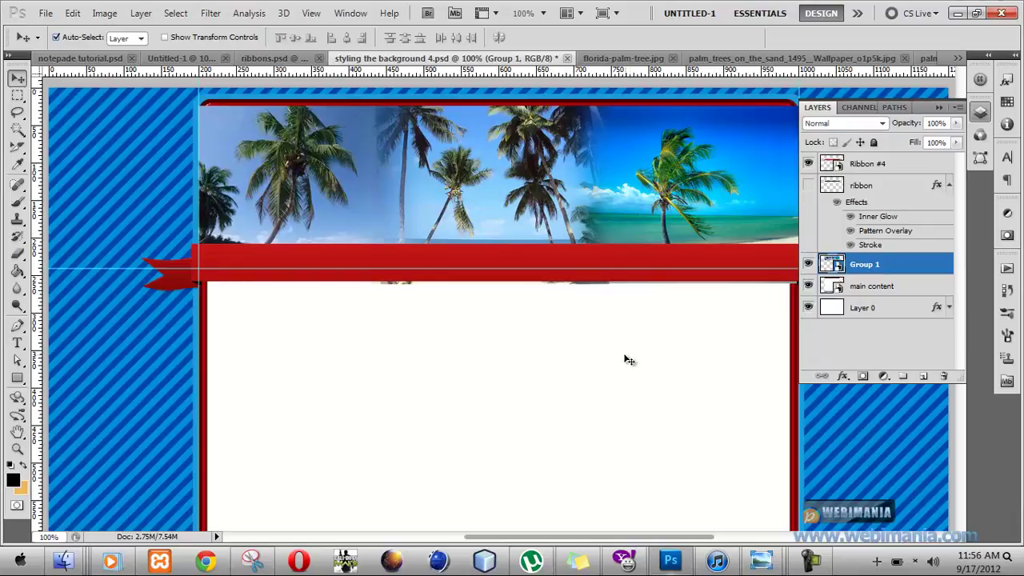
- Clip the Group 1 smart object to the main content layer with a clipping mask, and collapse the layer list
left_click(375, 357)
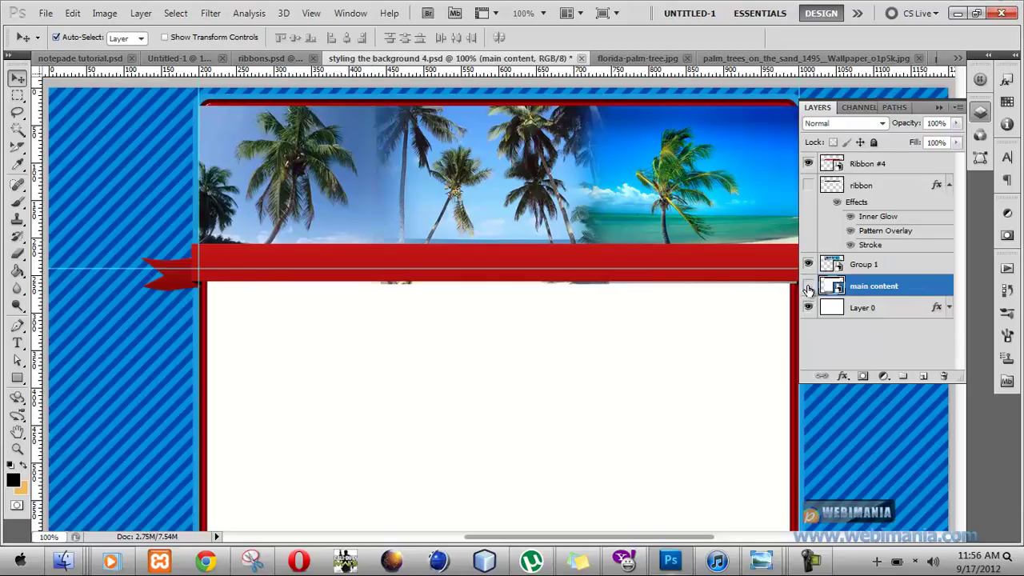
left_click(808, 286)
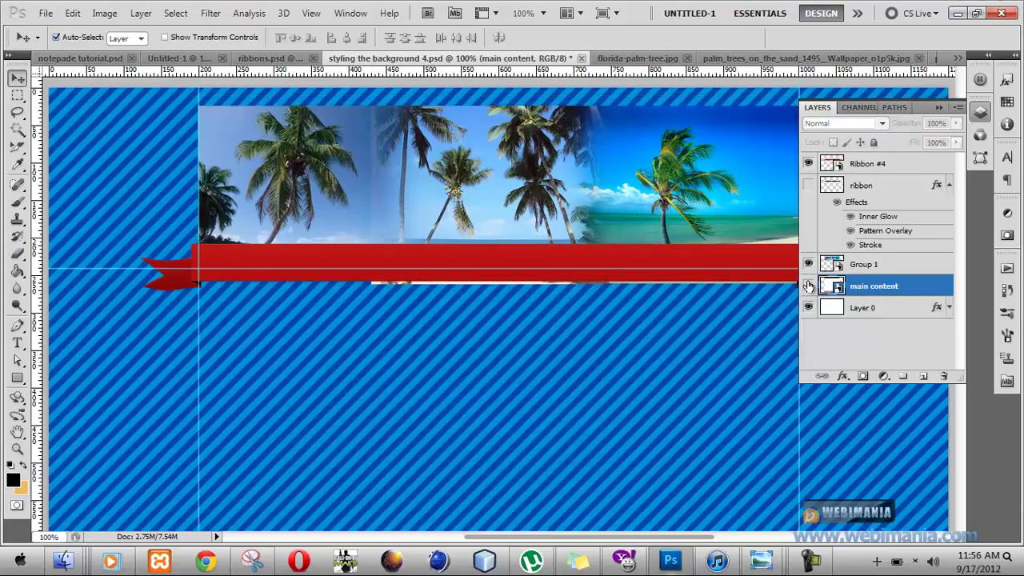
left_click(809, 288)
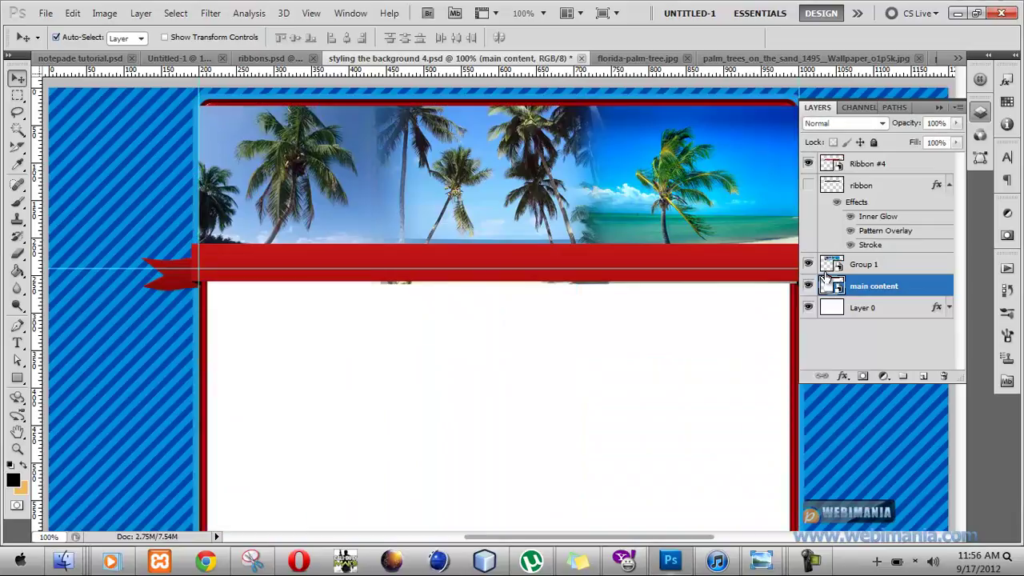
key("alt")
left_click(861, 266)
right_click(862, 268)
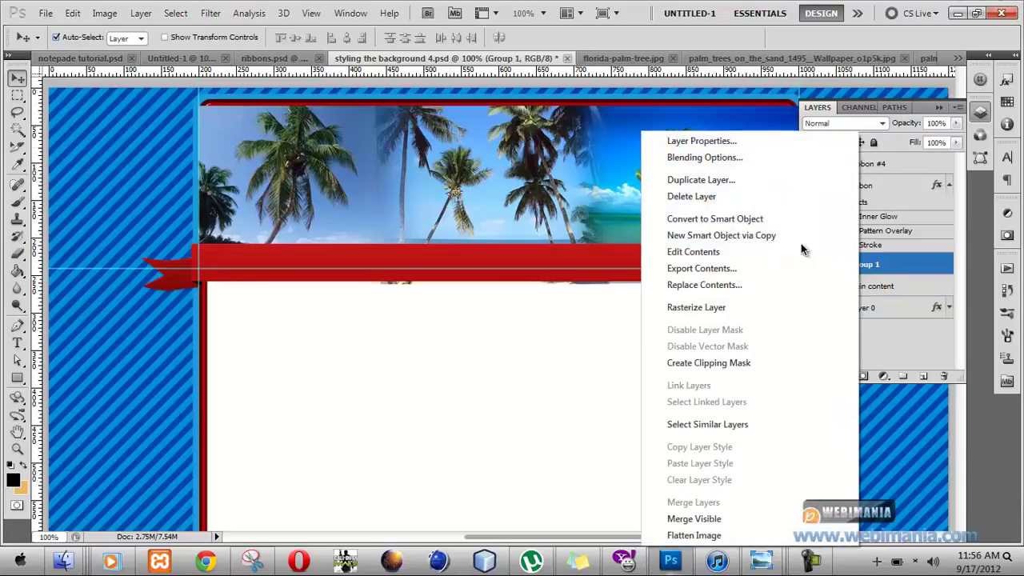
left_click(601, 211)
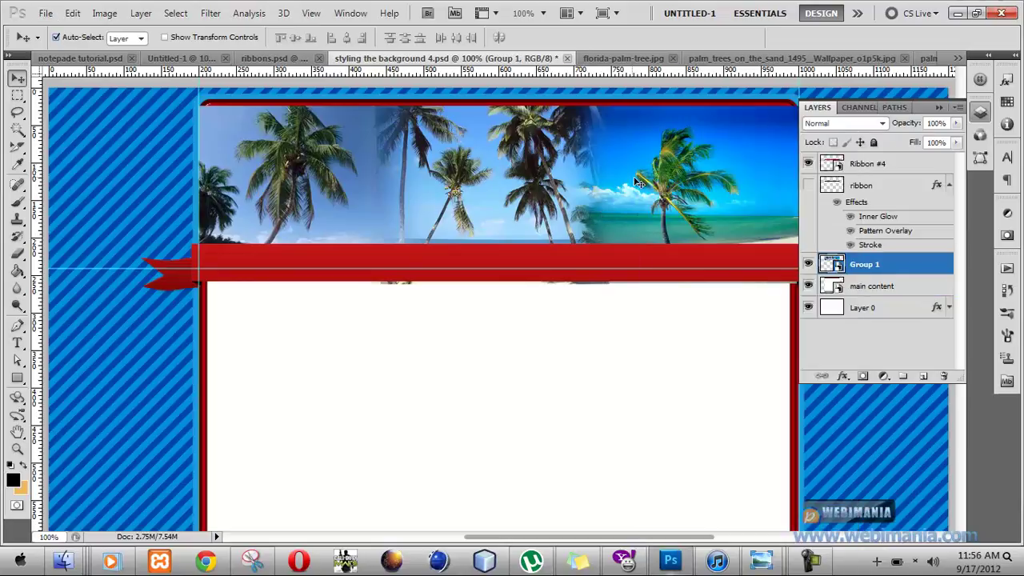
right_click(889, 275)
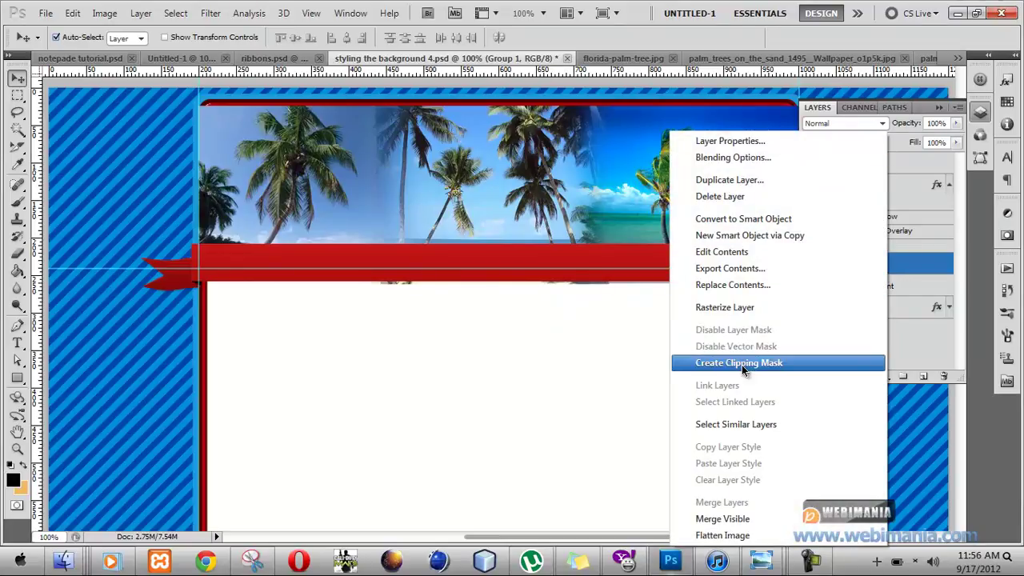
left_click(730, 364)
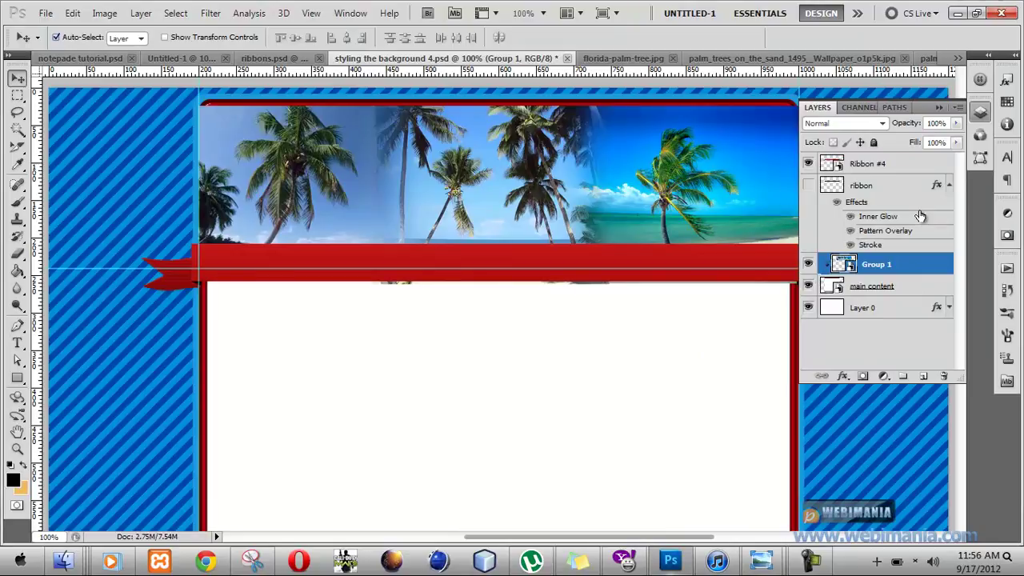
left_click(939, 107)
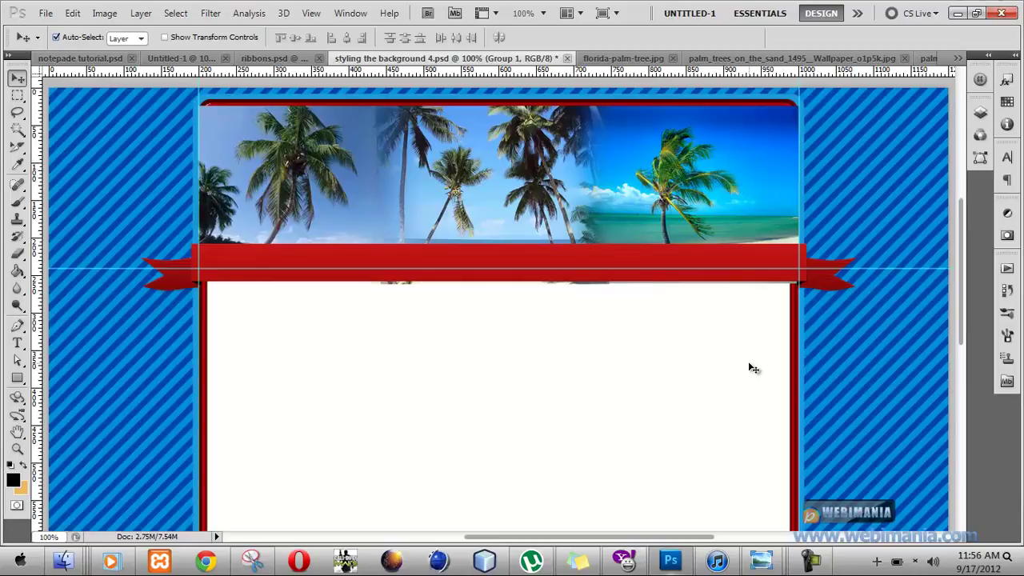
mouse_move(816, 569)
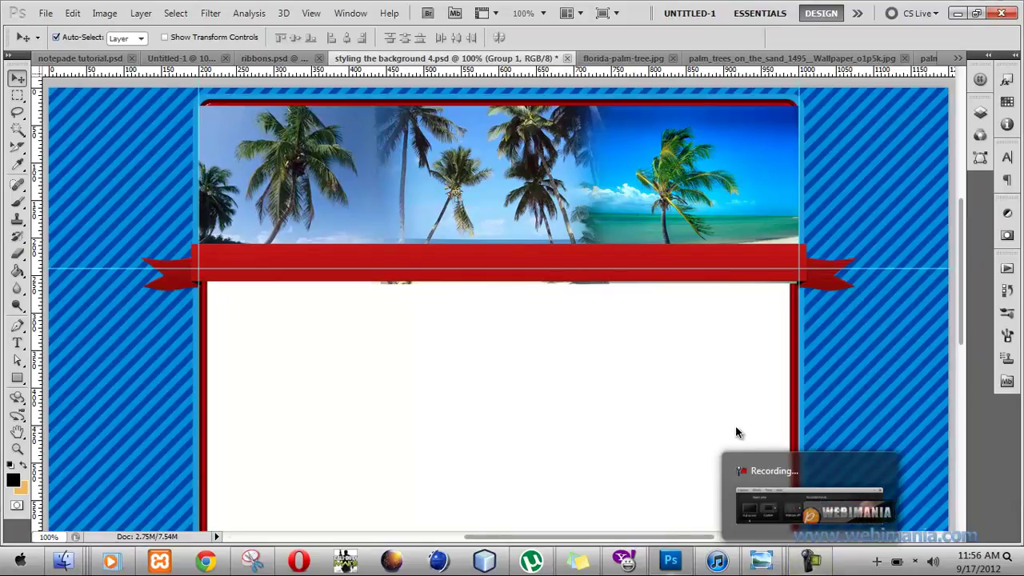